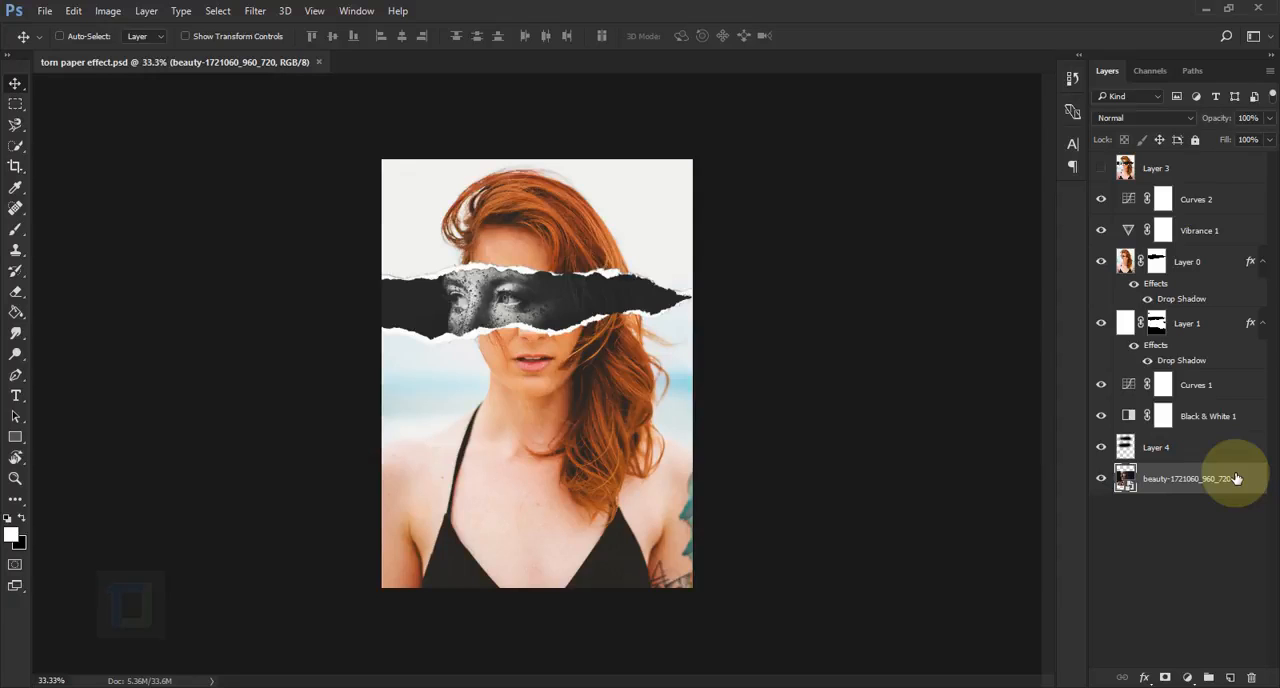
# Open the pexels-photo-428336 image from the Torn Paper Effect folder
pyautogui.click(45, 10)
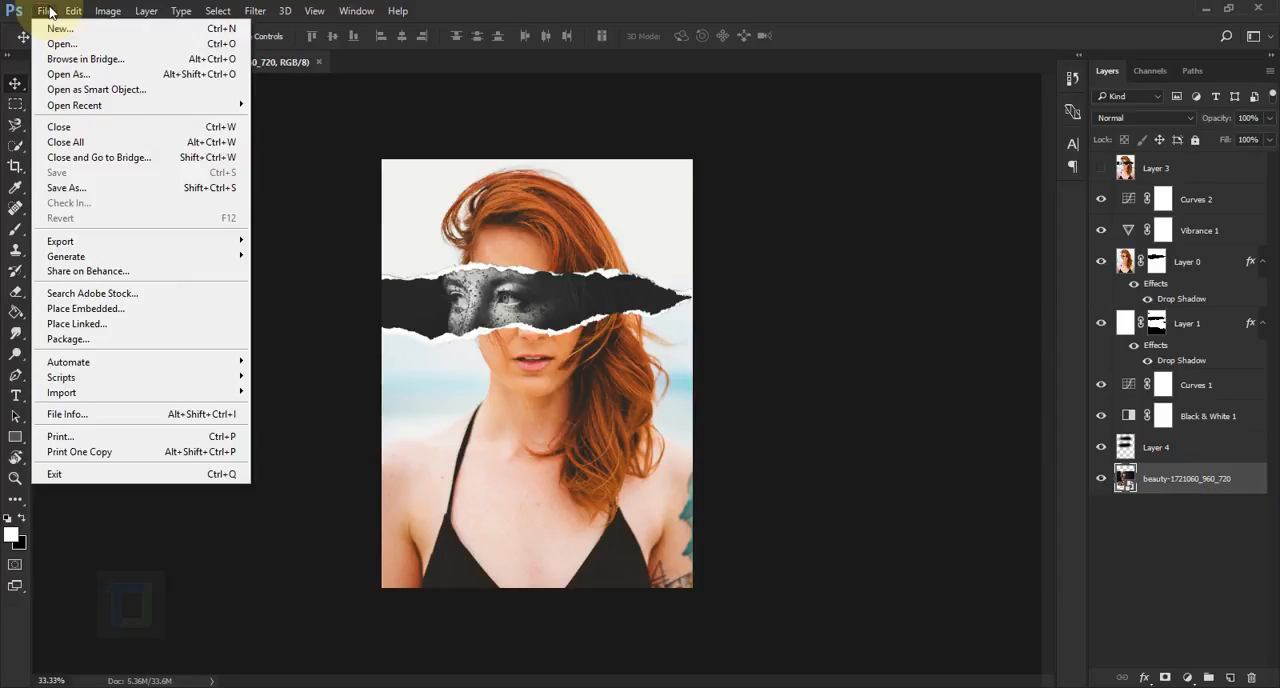
pyautogui.click(57, 46)
pyautogui.click(377, 145)
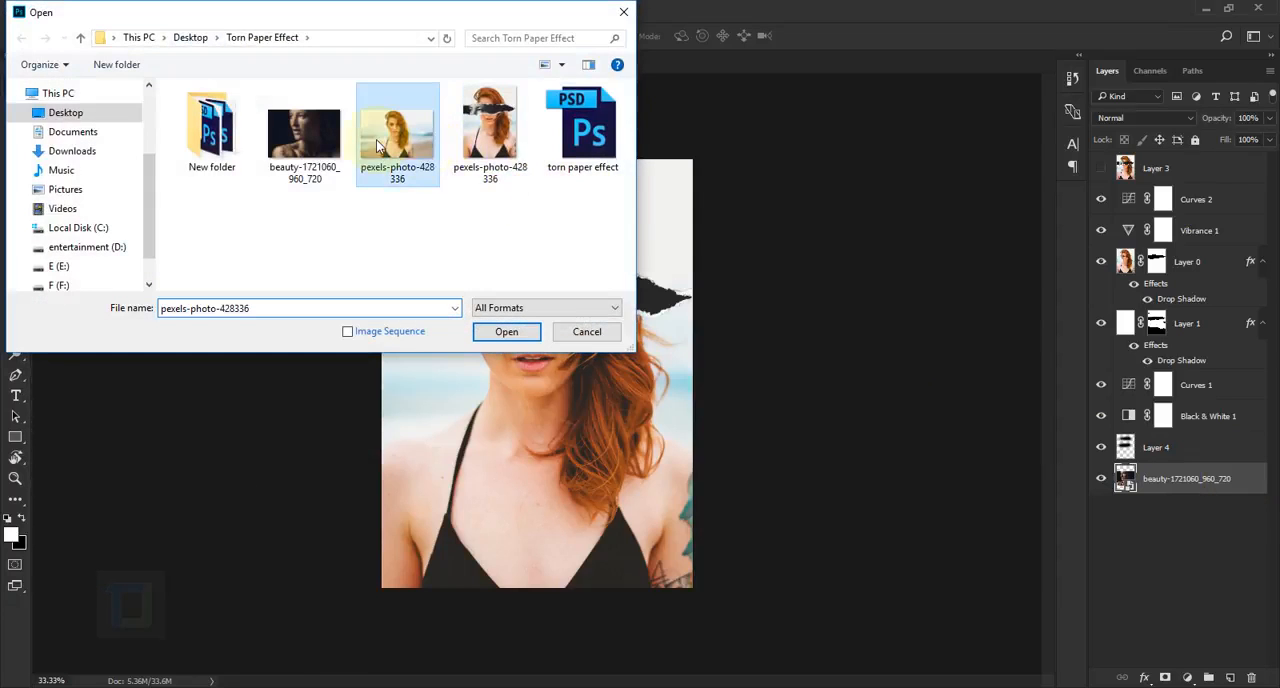
pyautogui.click(506, 333)
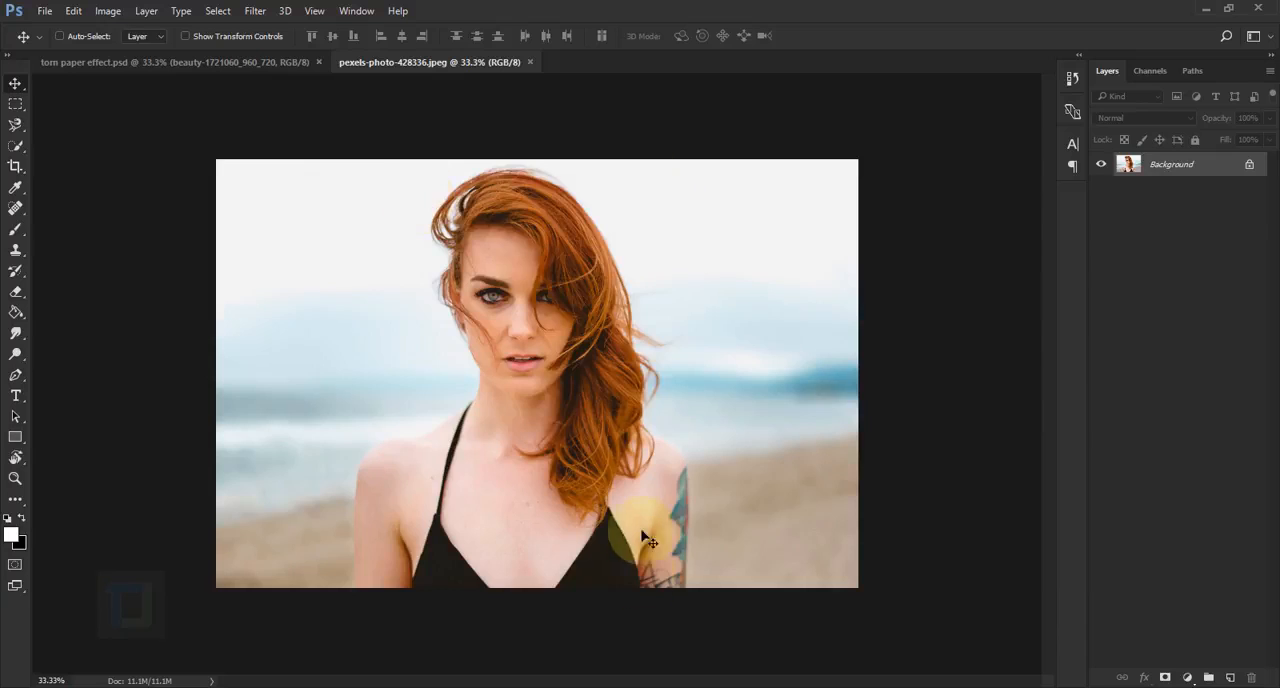
# Crop the photo to a portrait format around the woman, trimming the empty beach on both sides
pyautogui.click(13, 168)
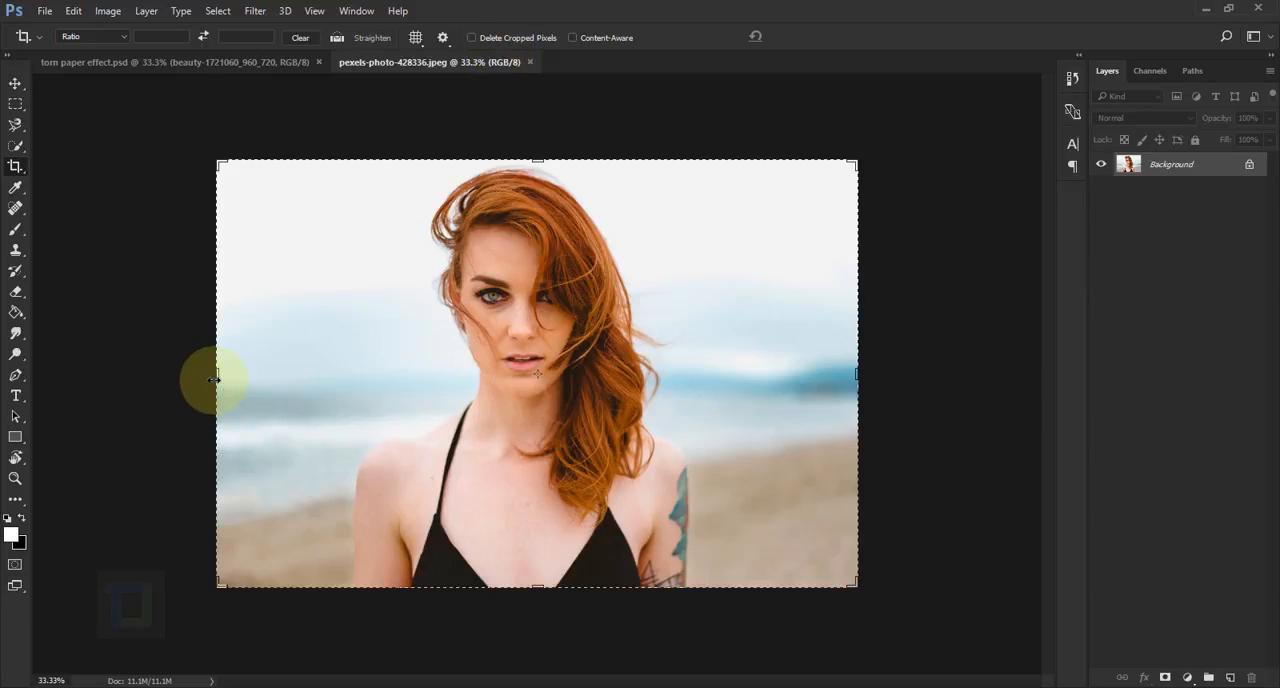
pyautogui.moveTo(217, 377); pyautogui.dragTo(286, 380)
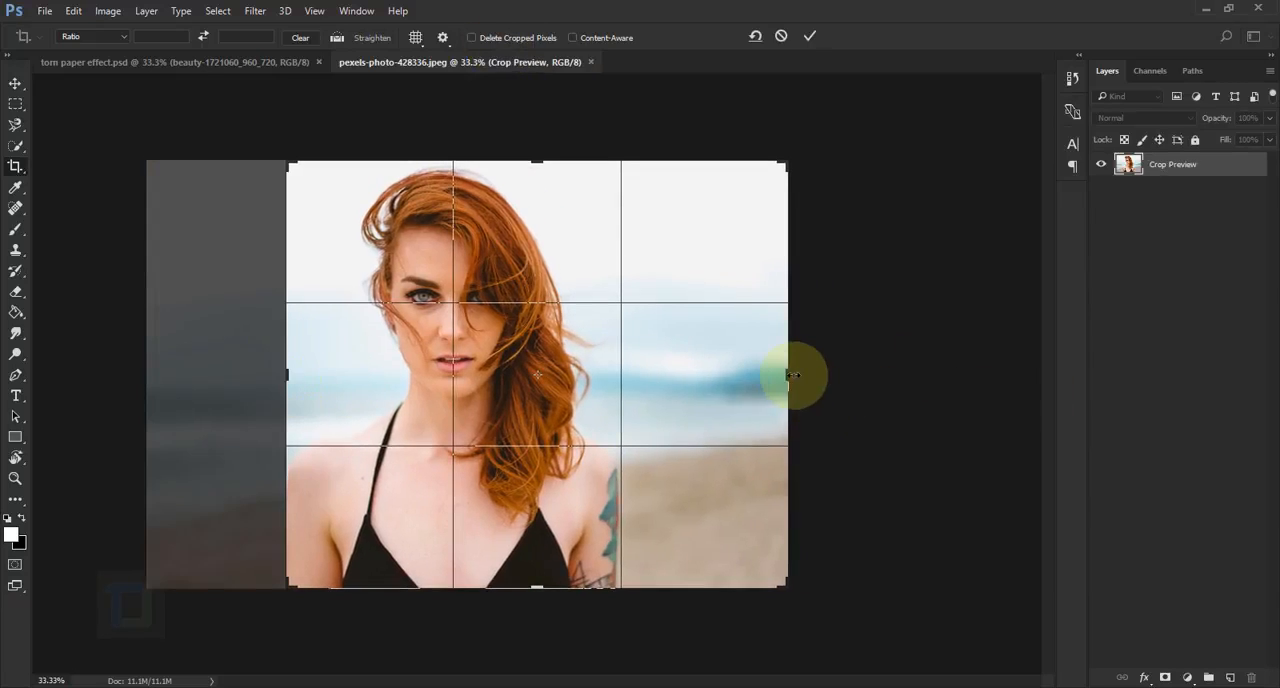
pyautogui.moveTo(788, 378); pyautogui.dragTo(712, 377)
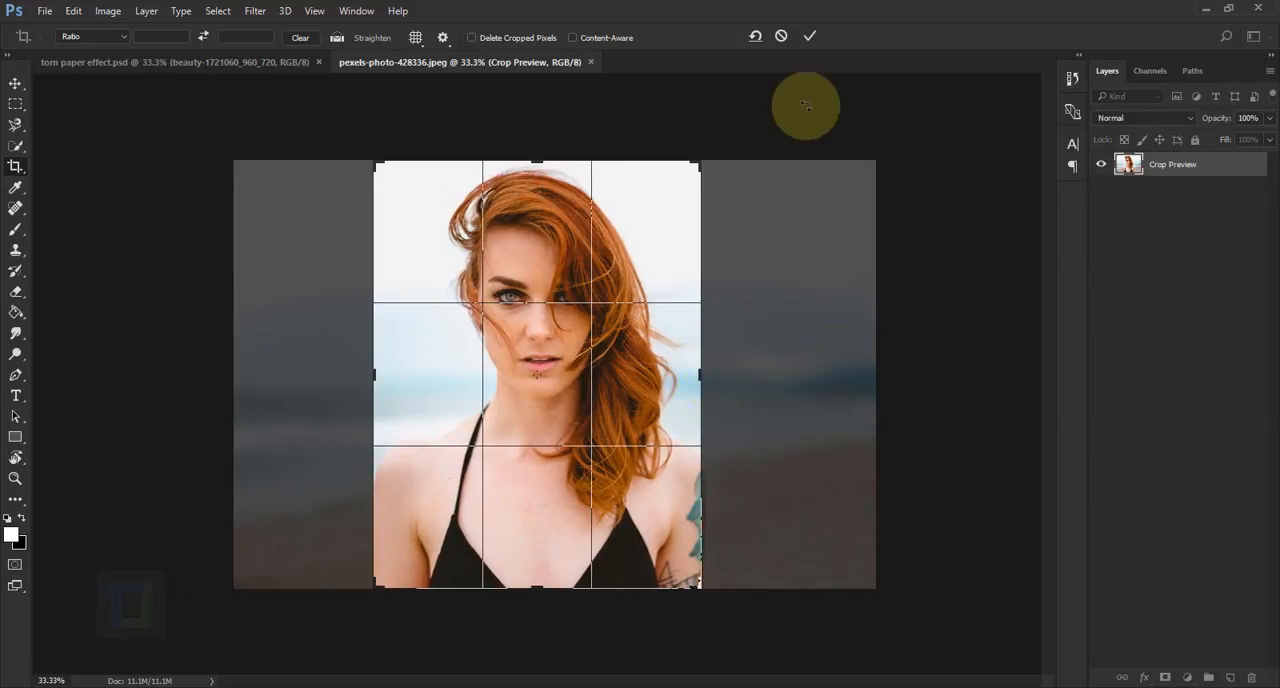
pyautogui.click(805, 37)
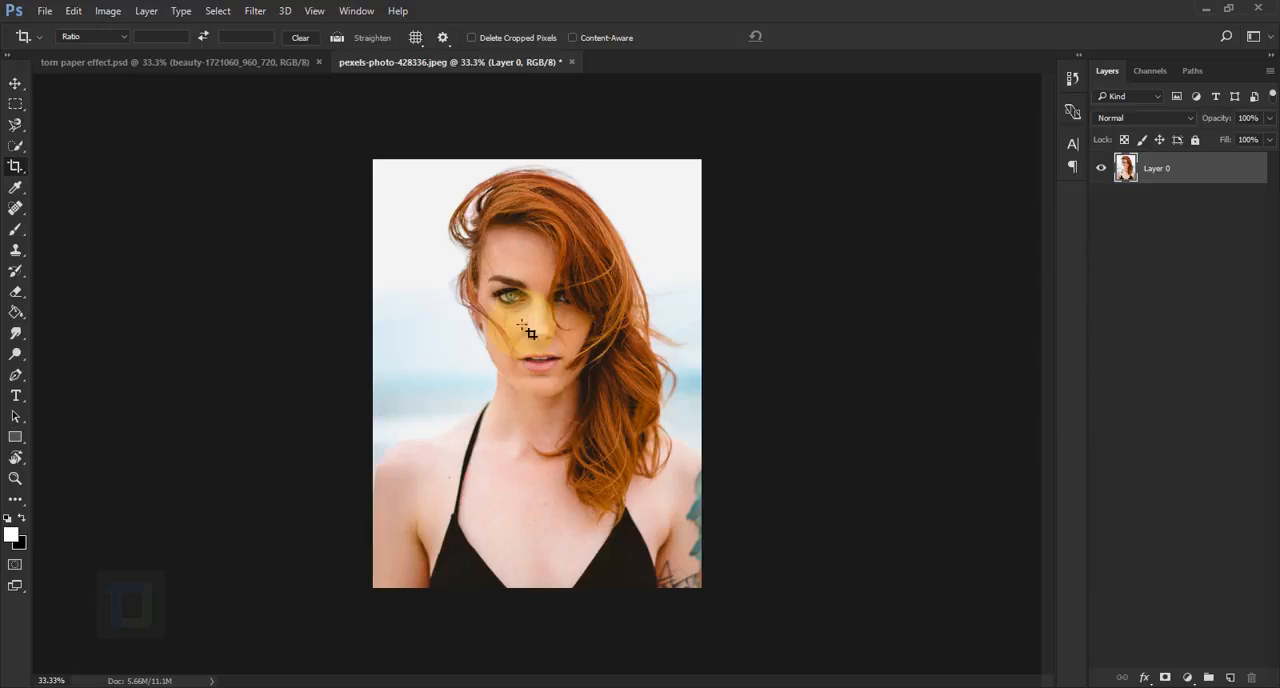
# Nudge the cropped photo slightly to the left within the canvas and add a layer mask to Layer 0
pyautogui.click(15, 83)
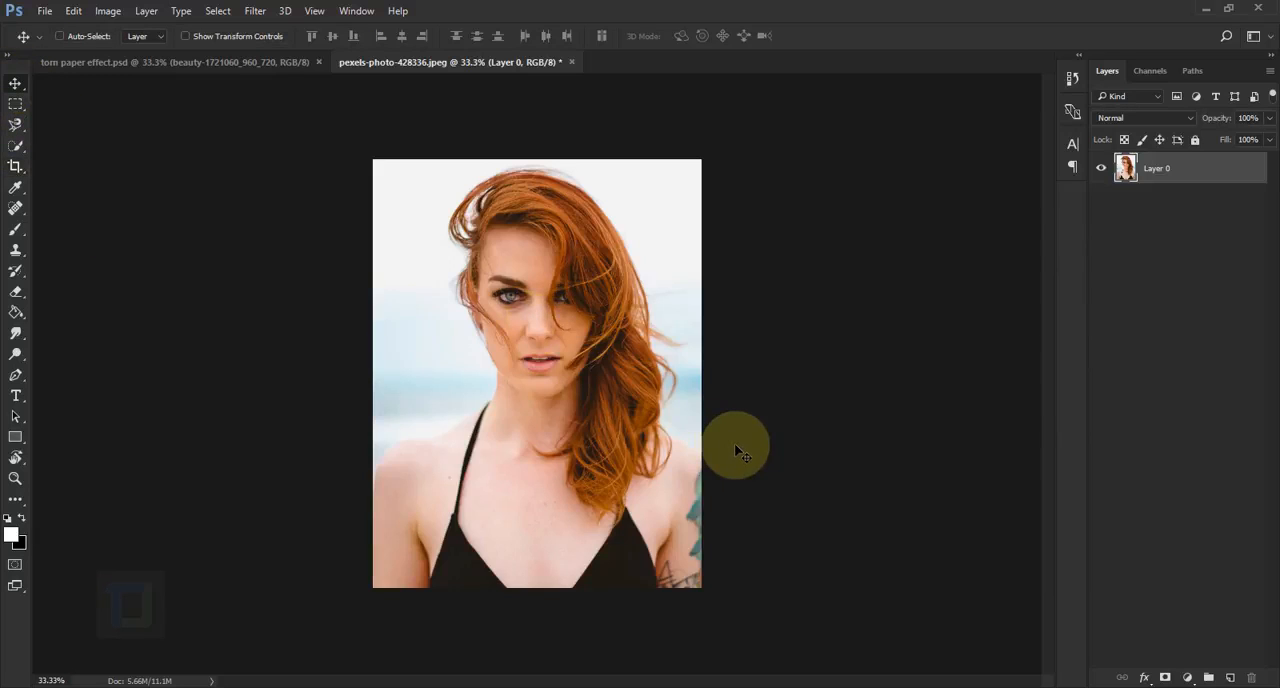
pyautogui.press('Left')
pyautogui.press('Left')
pyautogui.press('Left')
pyautogui.press('Left')
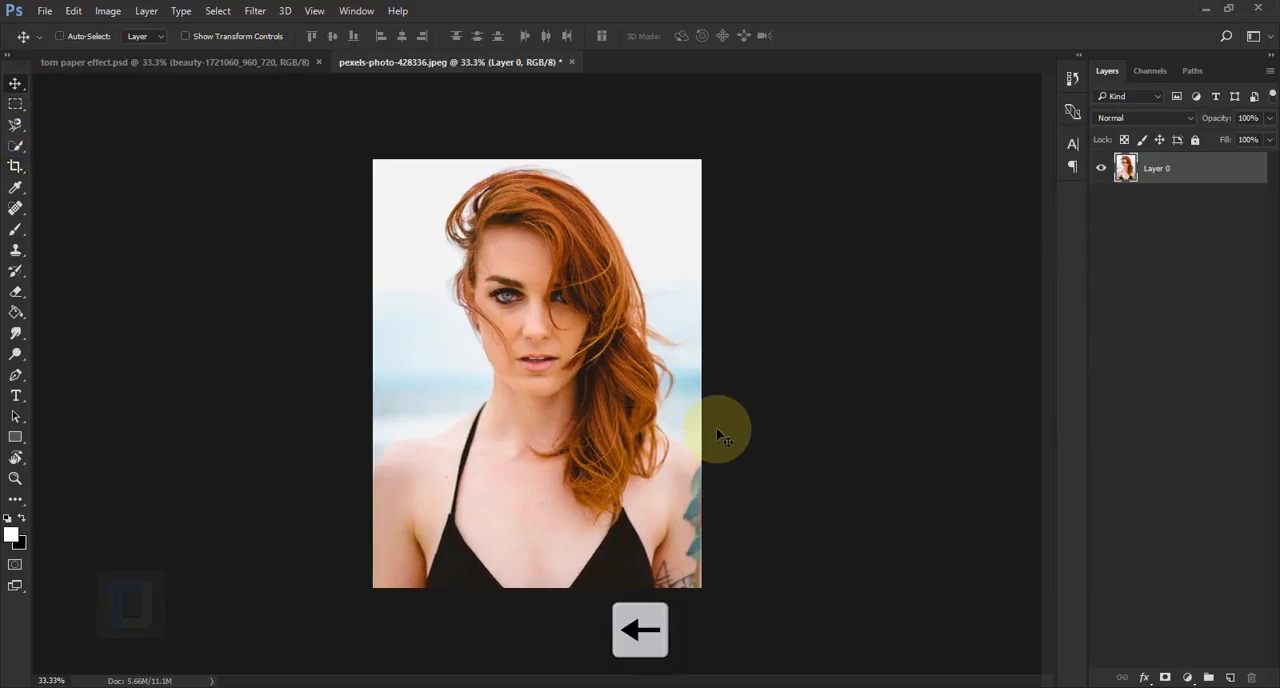
pyautogui.press('Left')
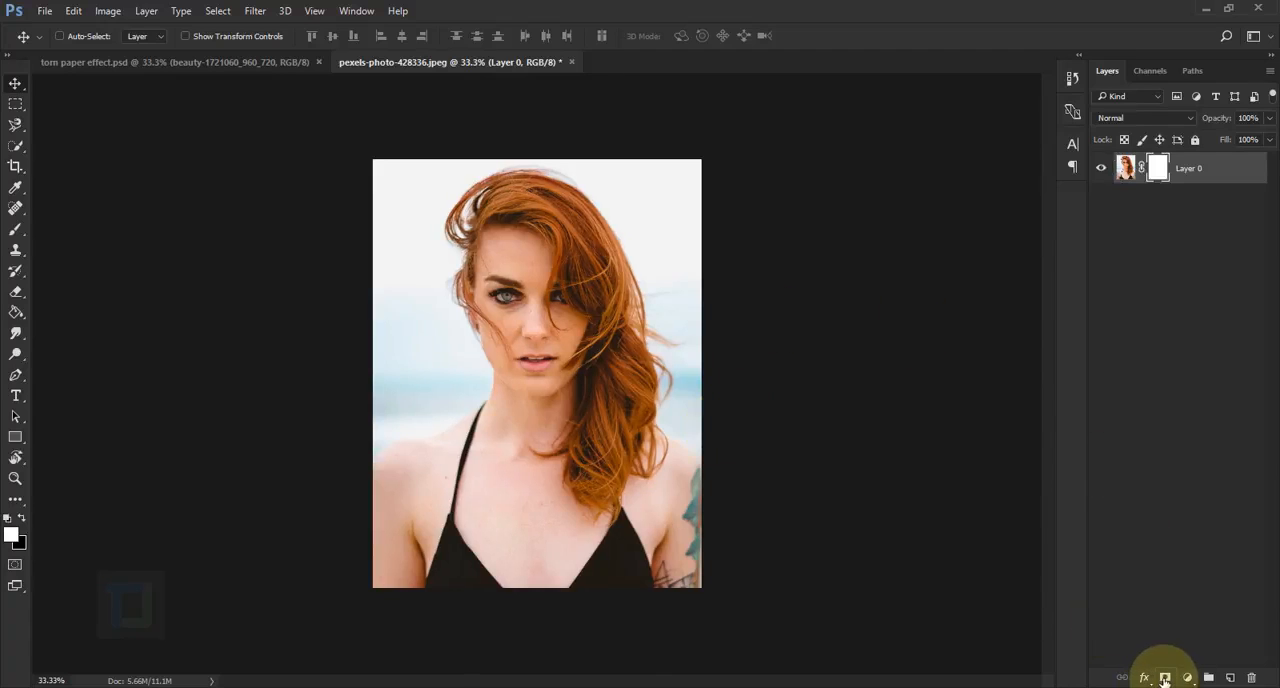
# Choose the 2100 px torn-paper brush tip for the Brush tool
pyautogui.click(16, 236)
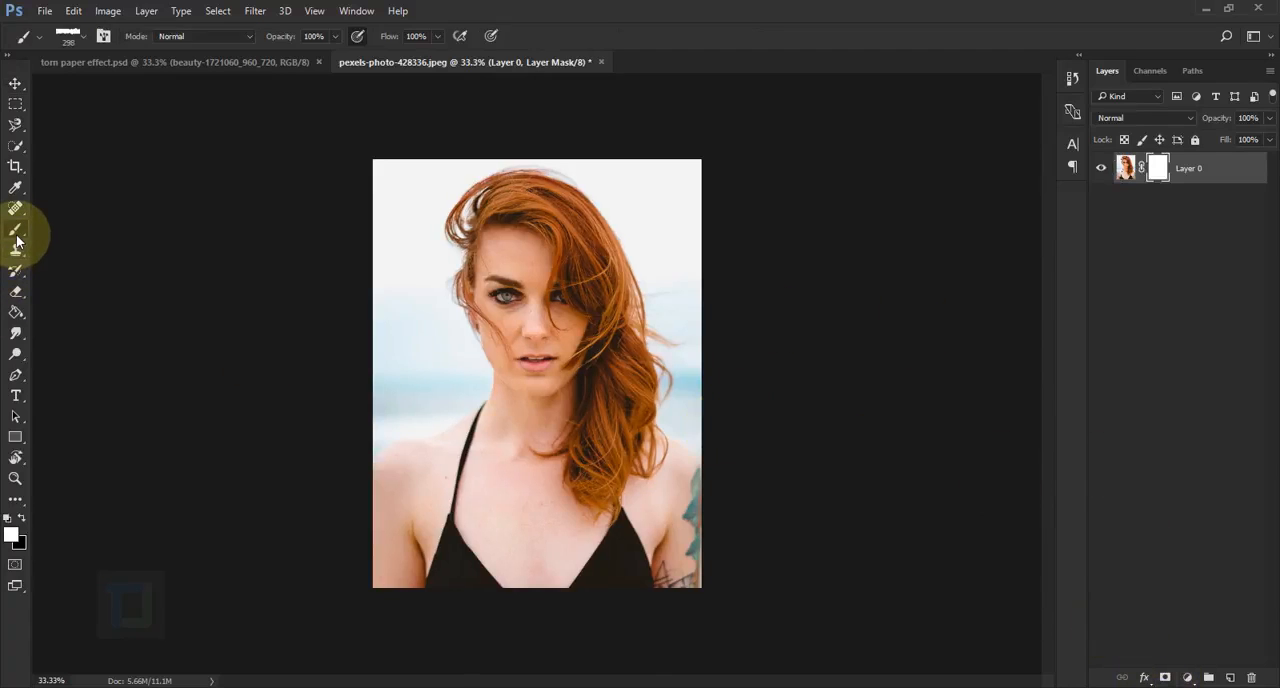
pyautogui.click(84, 40)
pyautogui.scroll(-1, 300, 378)
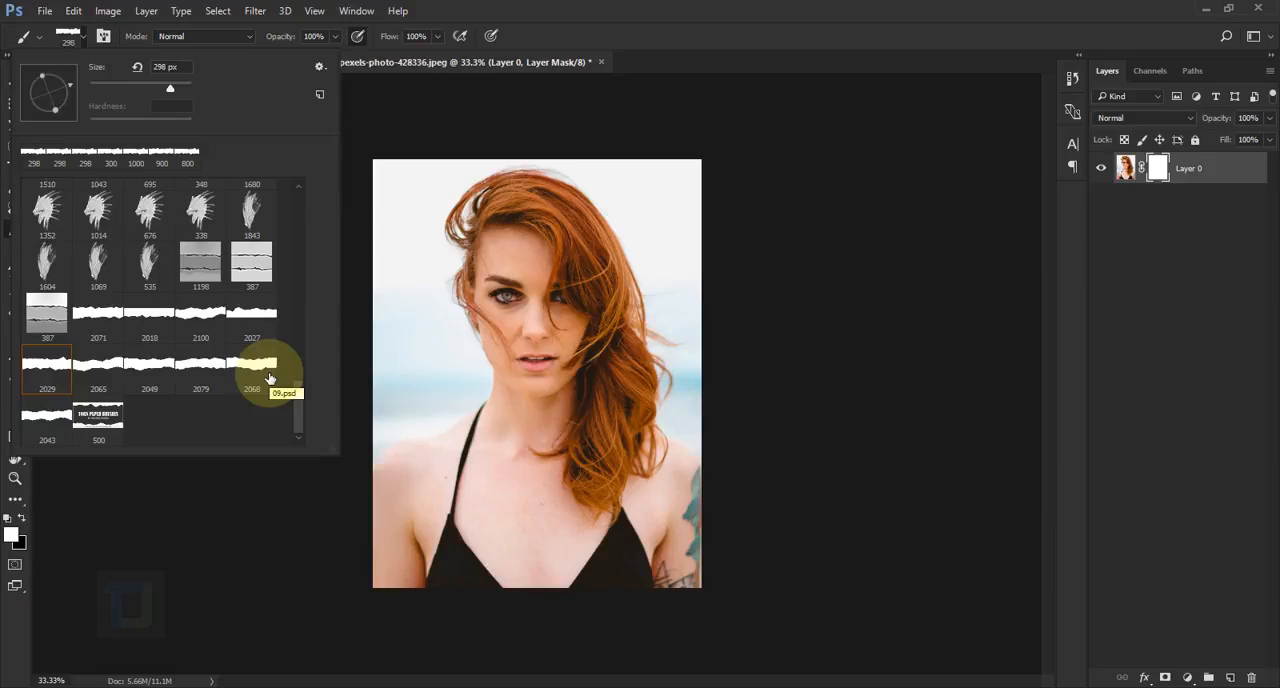
pyautogui.click(101, 318)
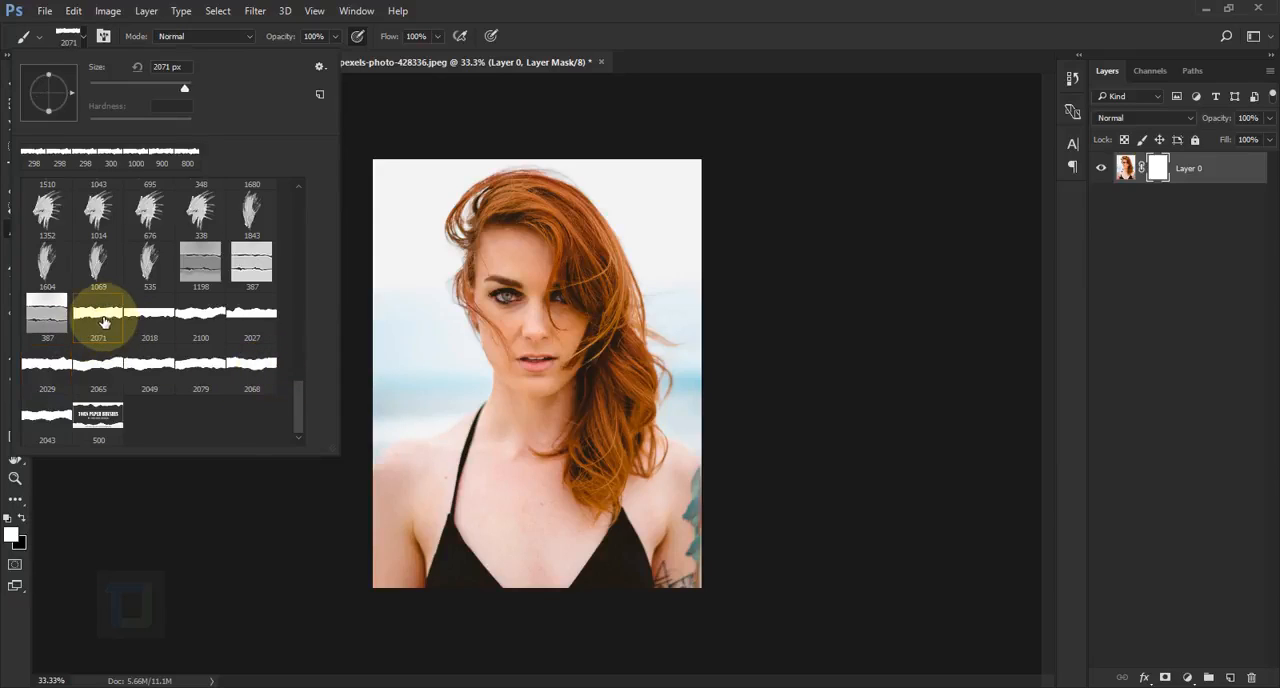
pyautogui.click(200, 315)
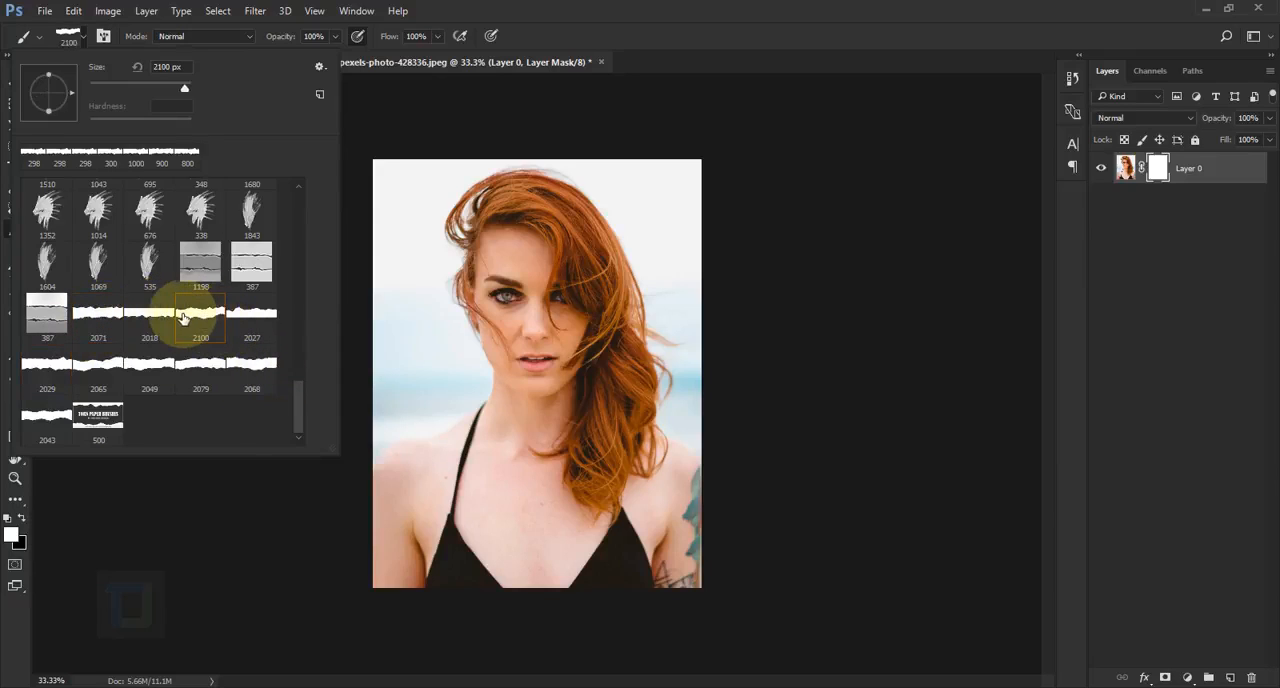
pyautogui.click(775, 10)
# Shrink the torn-paper brush to 1400 px and stamp it in black on the layer mask across the woman's eyes
pyautogui.press('[')
pyautogui.press('[')
pyautogui.press('[')
pyautogui.press('[')
pyautogui.press('[')
pyautogui.press('[')
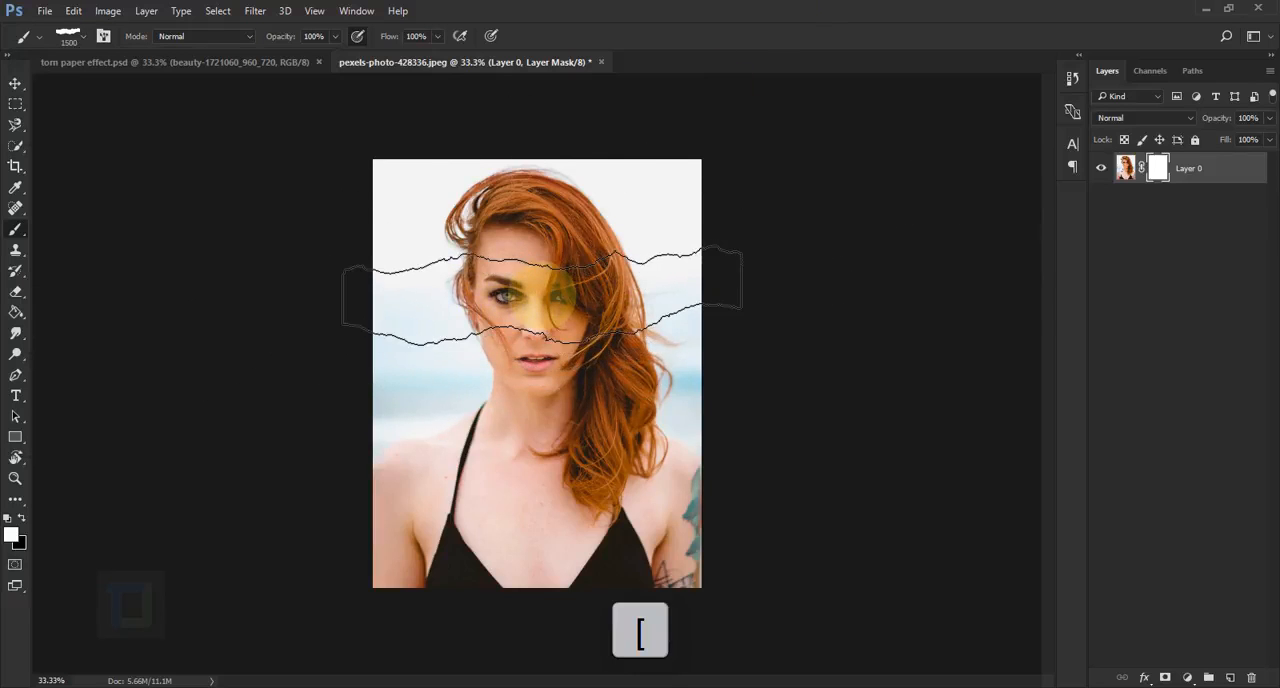
pyautogui.press('[')
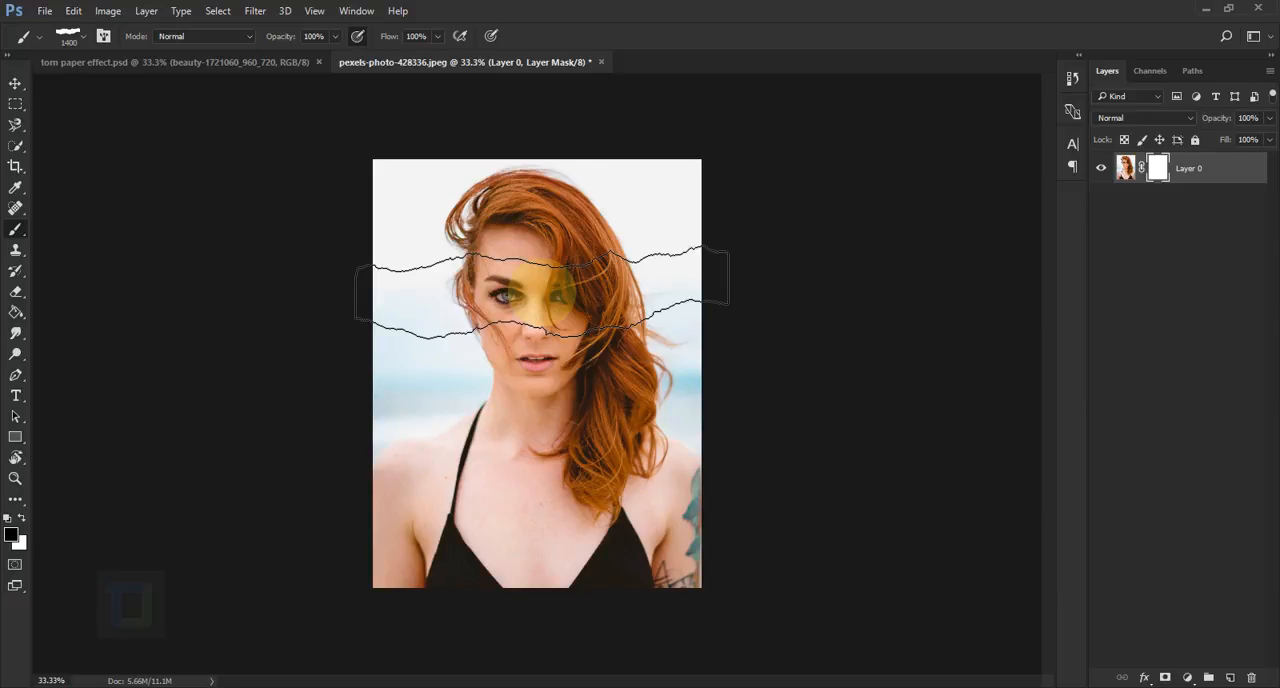
pyautogui.click(541, 290)
# Taper the tear's right end by painting white on the mask with the brush at 1250 px, angled -13° and then -153°
pyautogui.press('[')
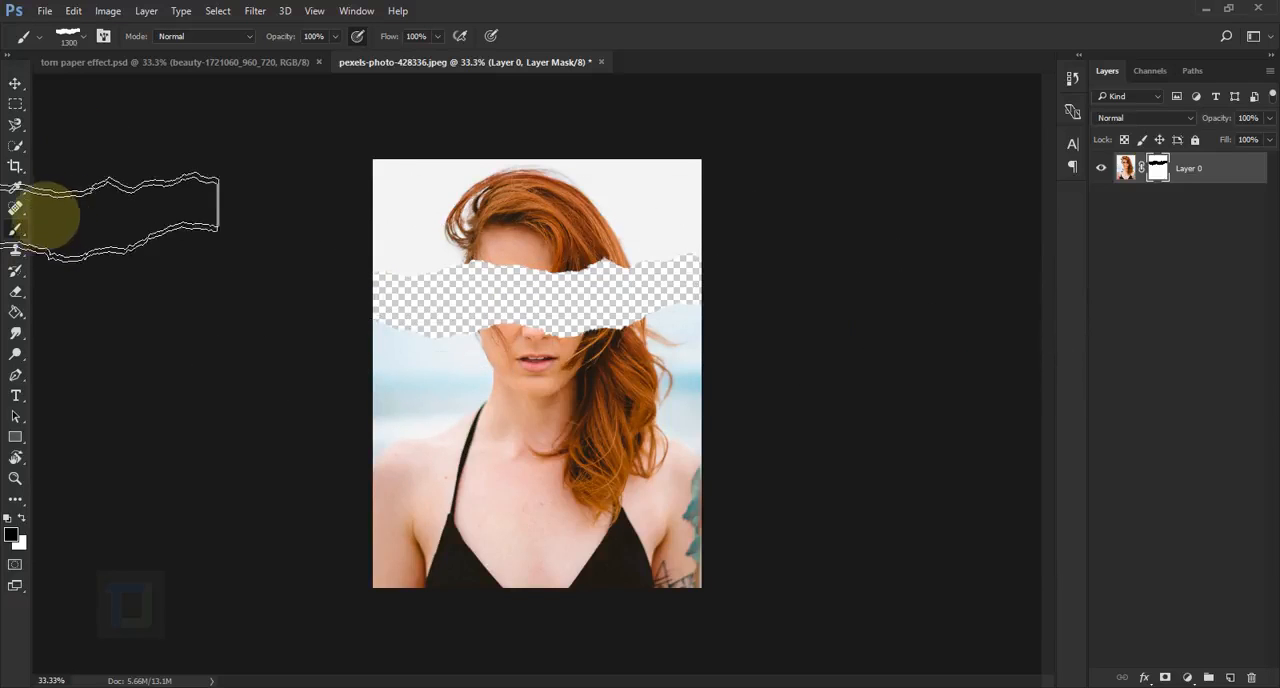
pyautogui.click(103, 37)
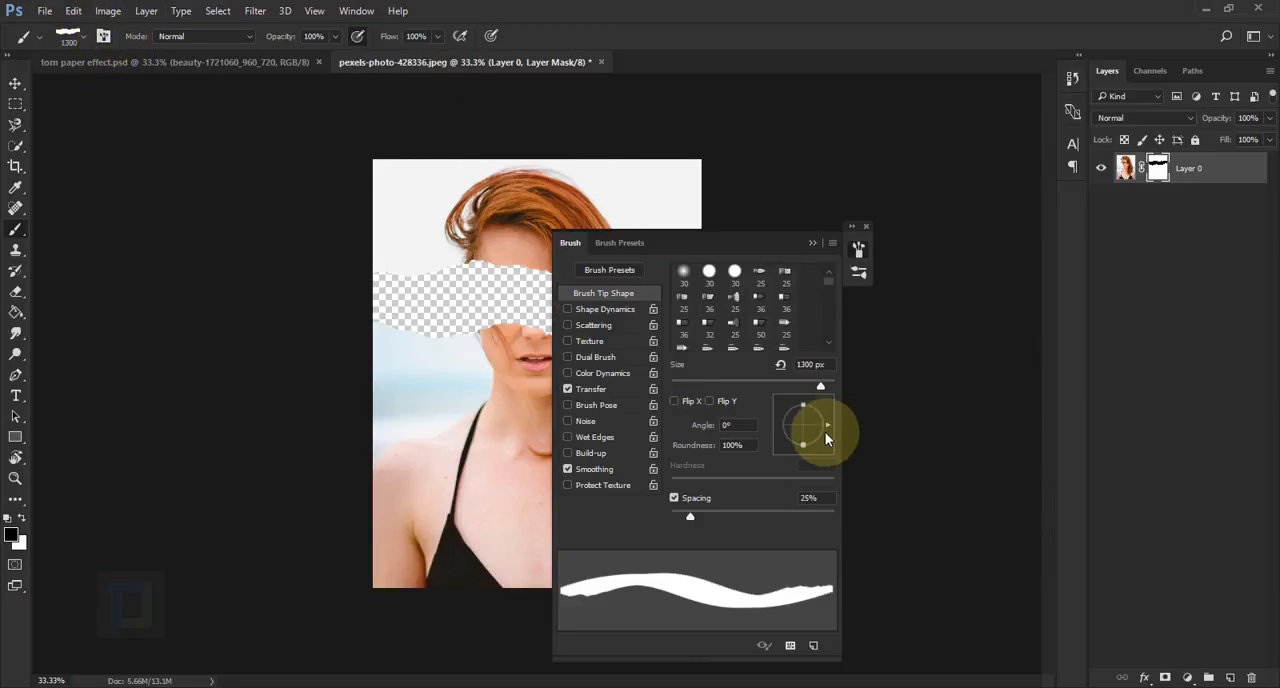
pyautogui.moveTo(825, 426); pyautogui.dragTo(825, 429)
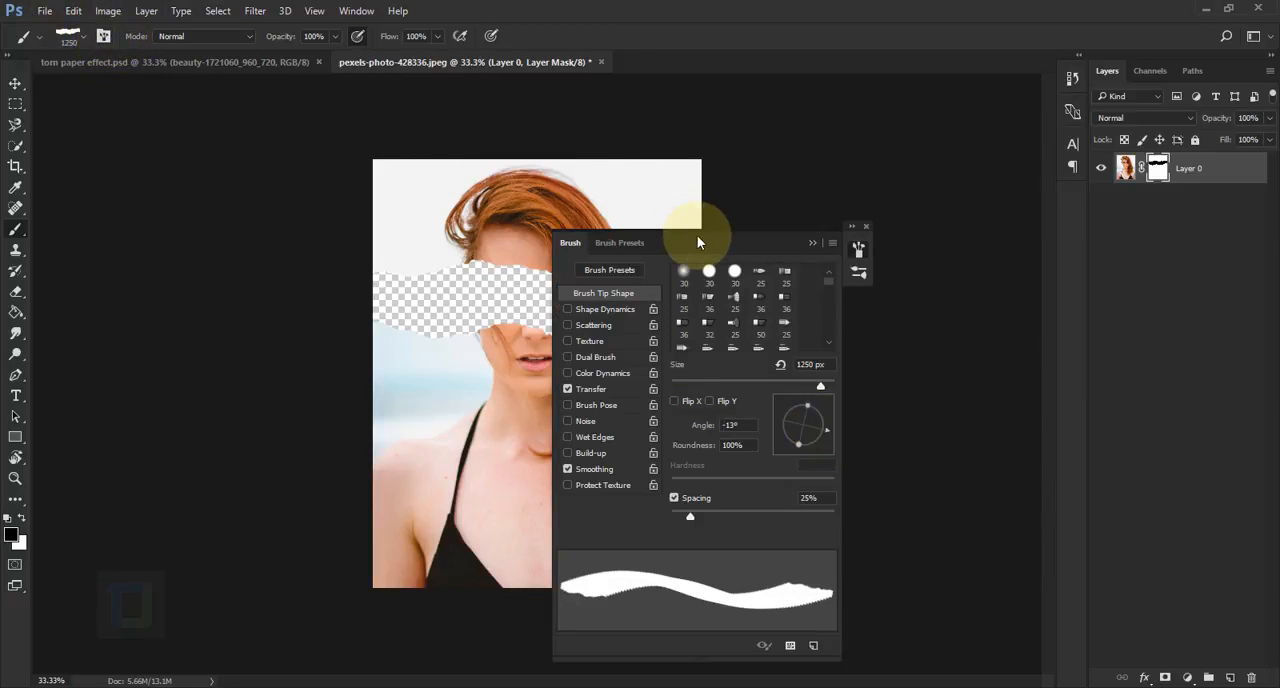
pyautogui.moveTo(758, 251); pyautogui.dragTo(977, 264)
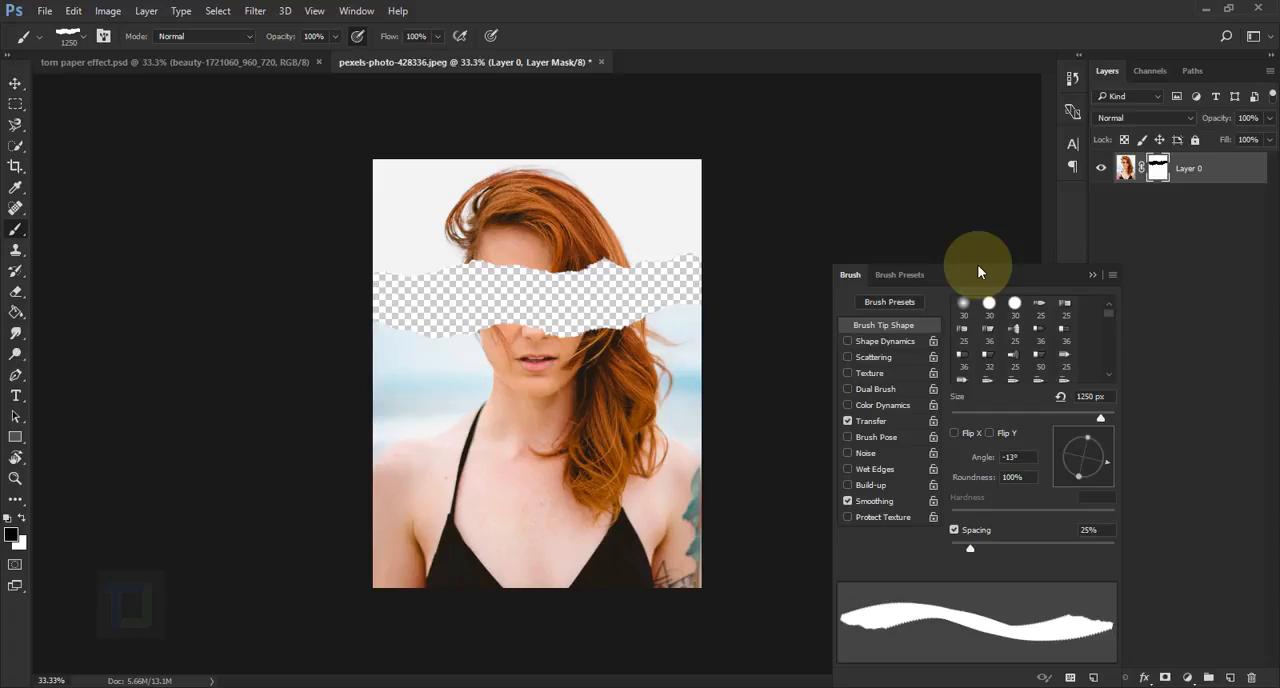
pyautogui.click(21, 518)
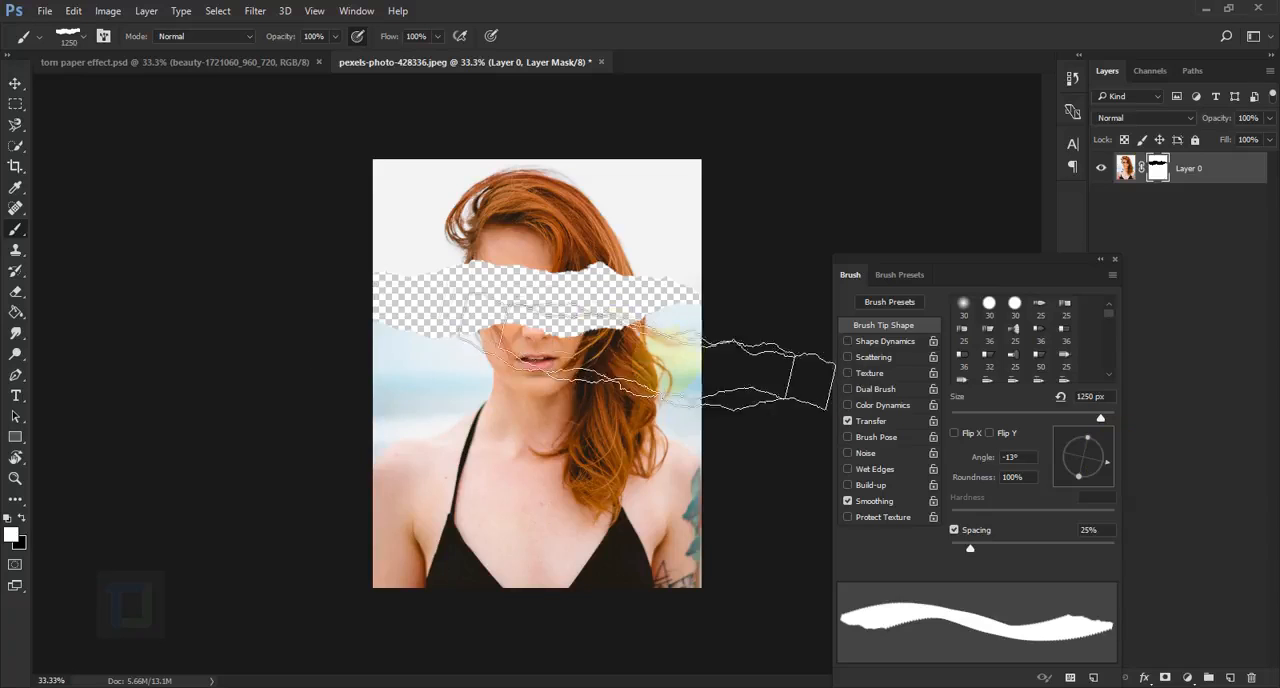
pyautogui.moveTo(1056, 475)
pyautogui.mouseDown()
pyautogui.moveTo(1108, 460)
pyautogui.moveTo(1077, 434)
pyautogui.moveTo(1064, 464)
pyautogui.mouseUp()
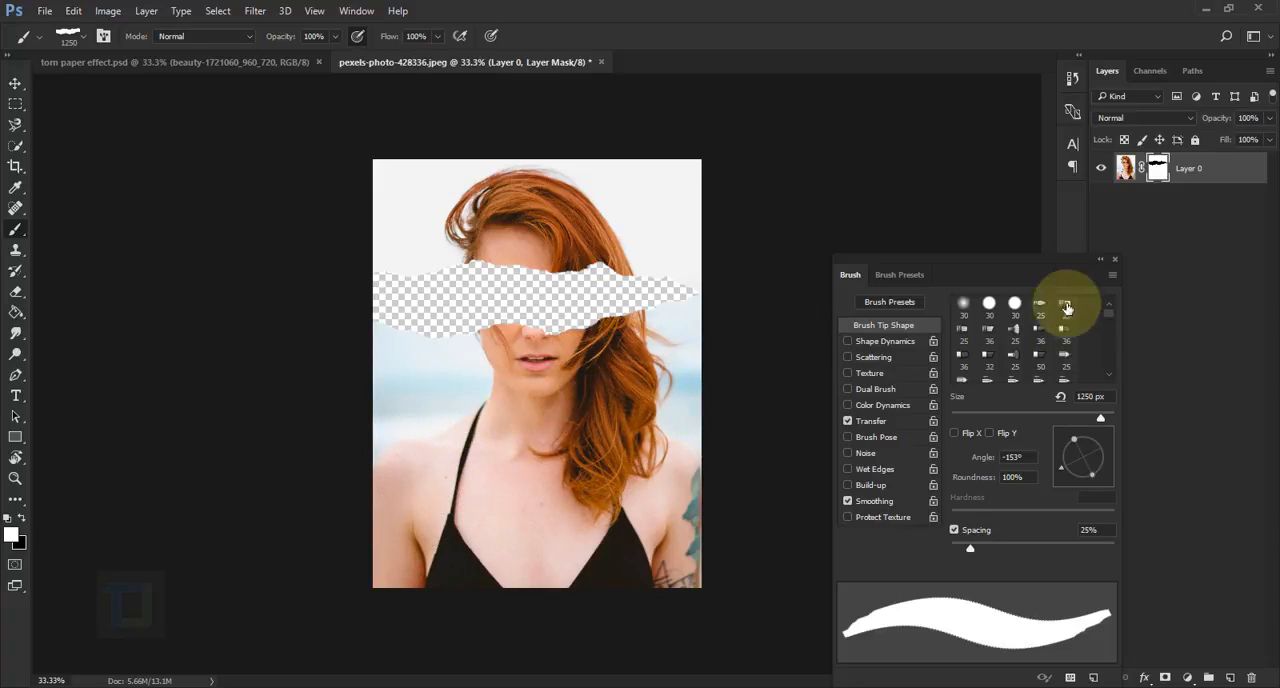
pyautogui.click(1115, 257)
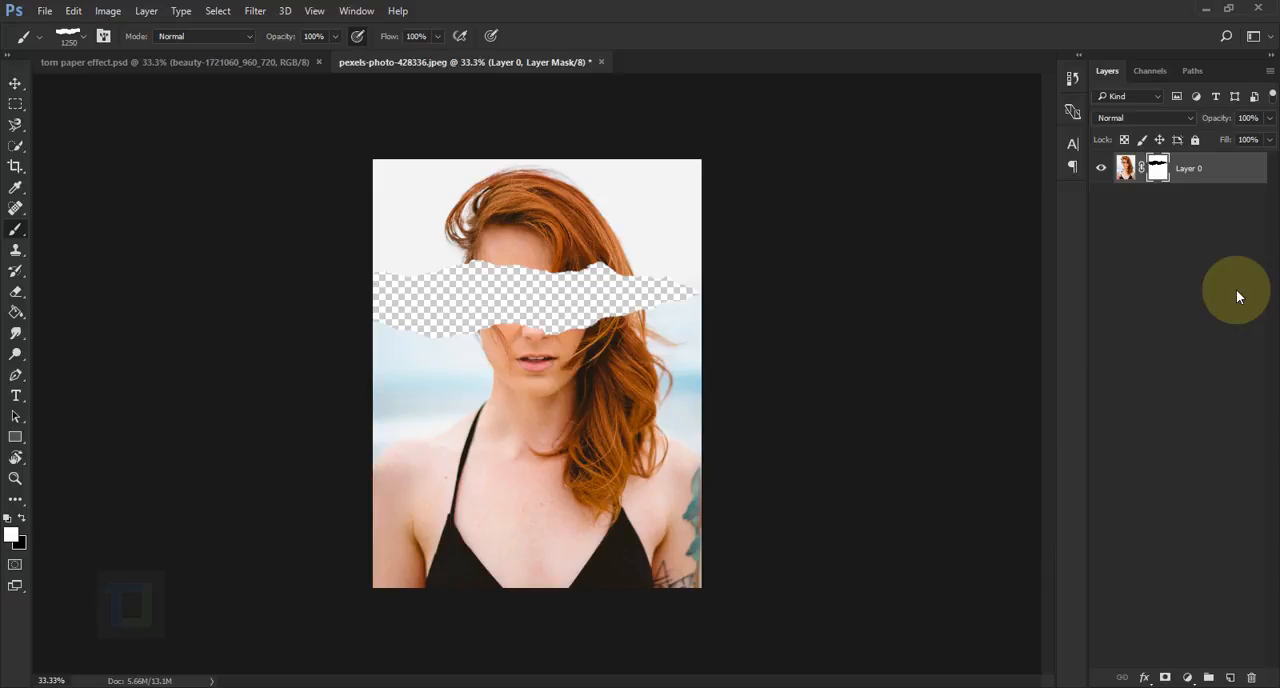
# Place the beauty-1721060_960_720 image as a linked file in the document
pyautogui.click(44, 11)
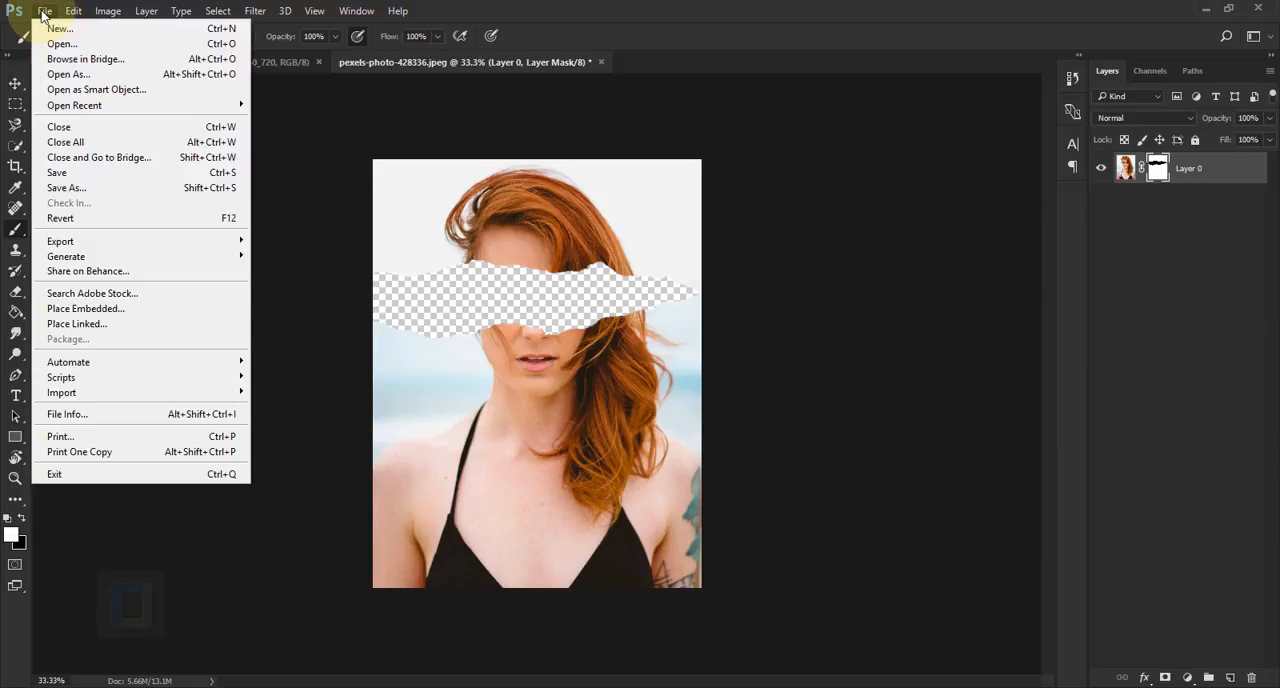
pyautogui.click(80, 330)
pyautogui.click(300, 135)
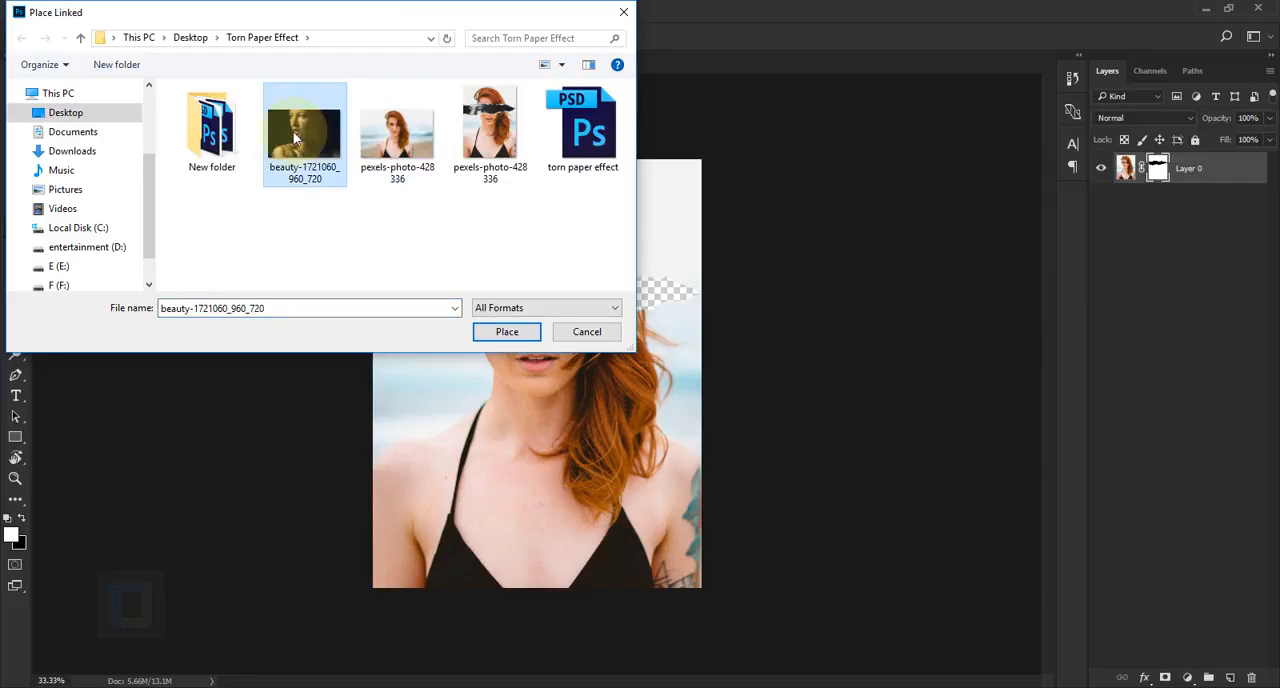
pyautogui.click(506, 332)
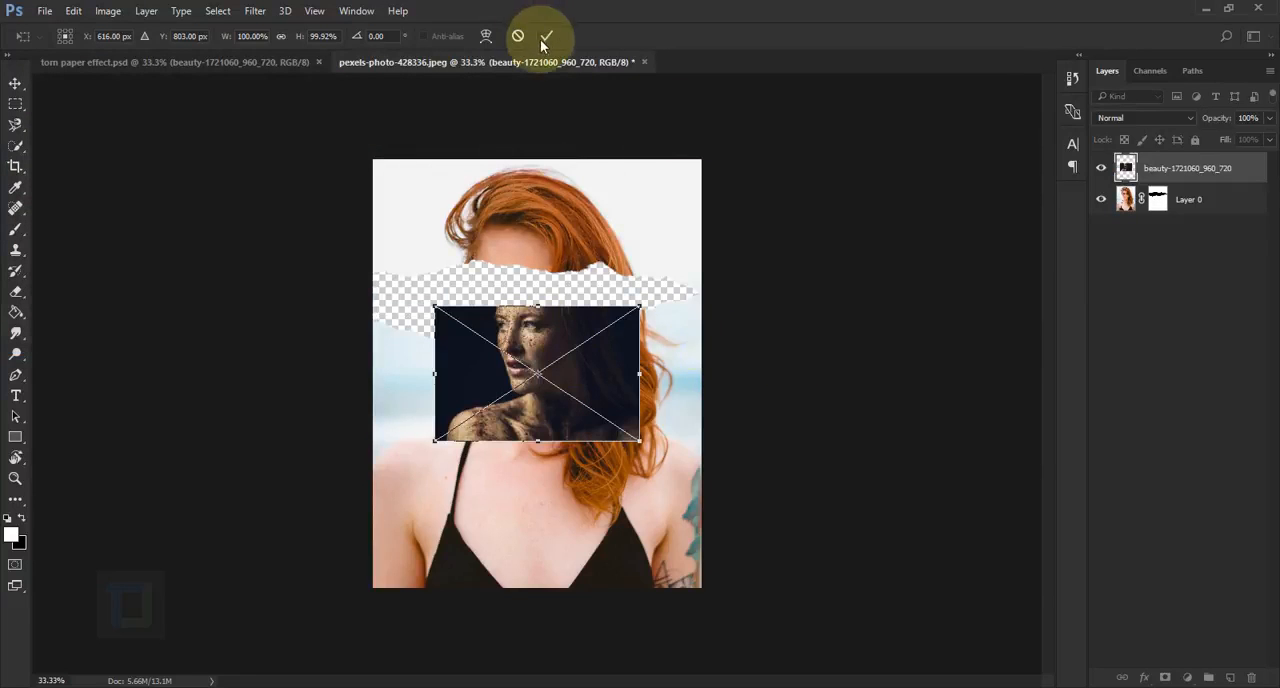
pyautogui.click(545, 37)
pyautogui.press('b')
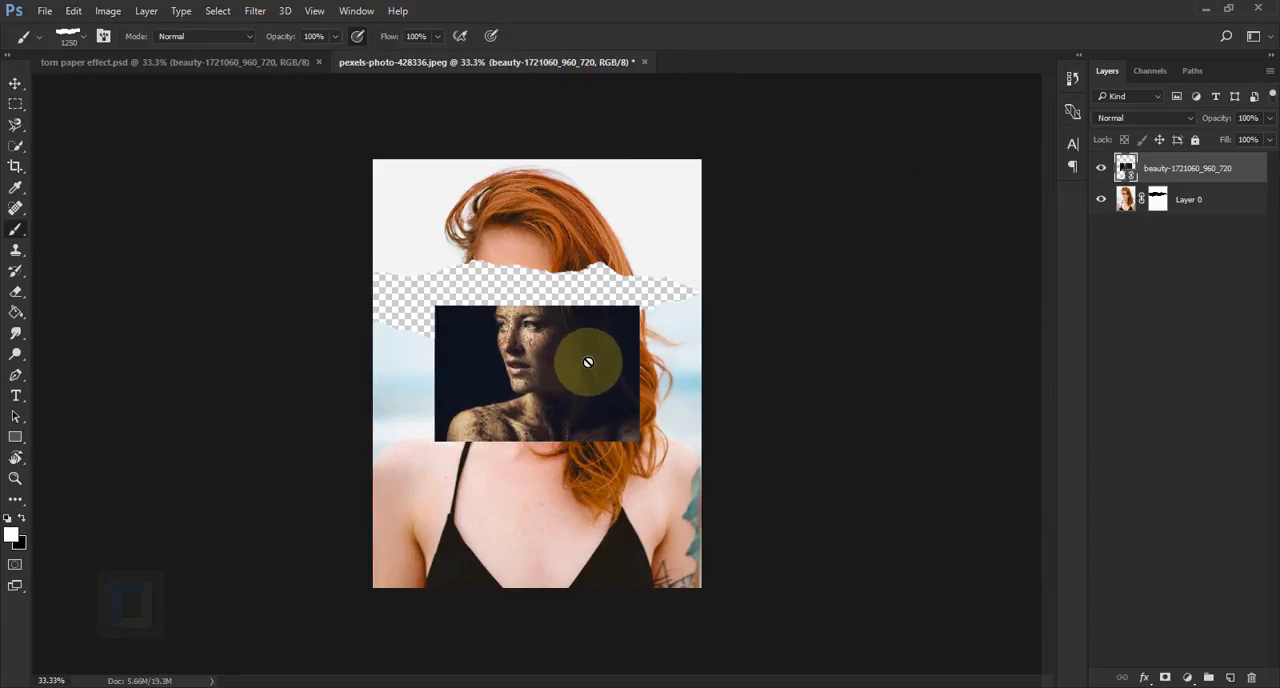
# Put the beauty-1721060_960_720 layer below Layer 0 and move its face up behind the torn opening
pyautogui.moveTo(1165, 170); pyautogui.dragTo(1176, 230)
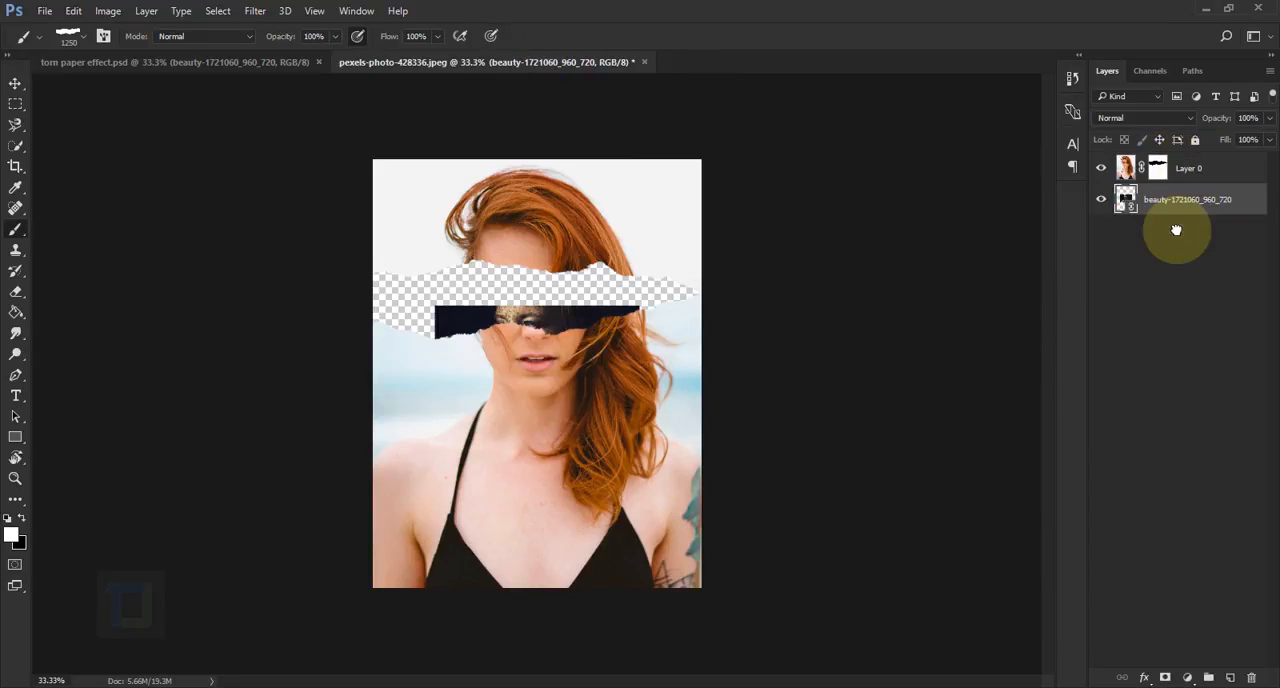
pyautogui.click(15, 83)
pyautogui.moveTo(483, 316); pyautogui.dragTo(481, 271)
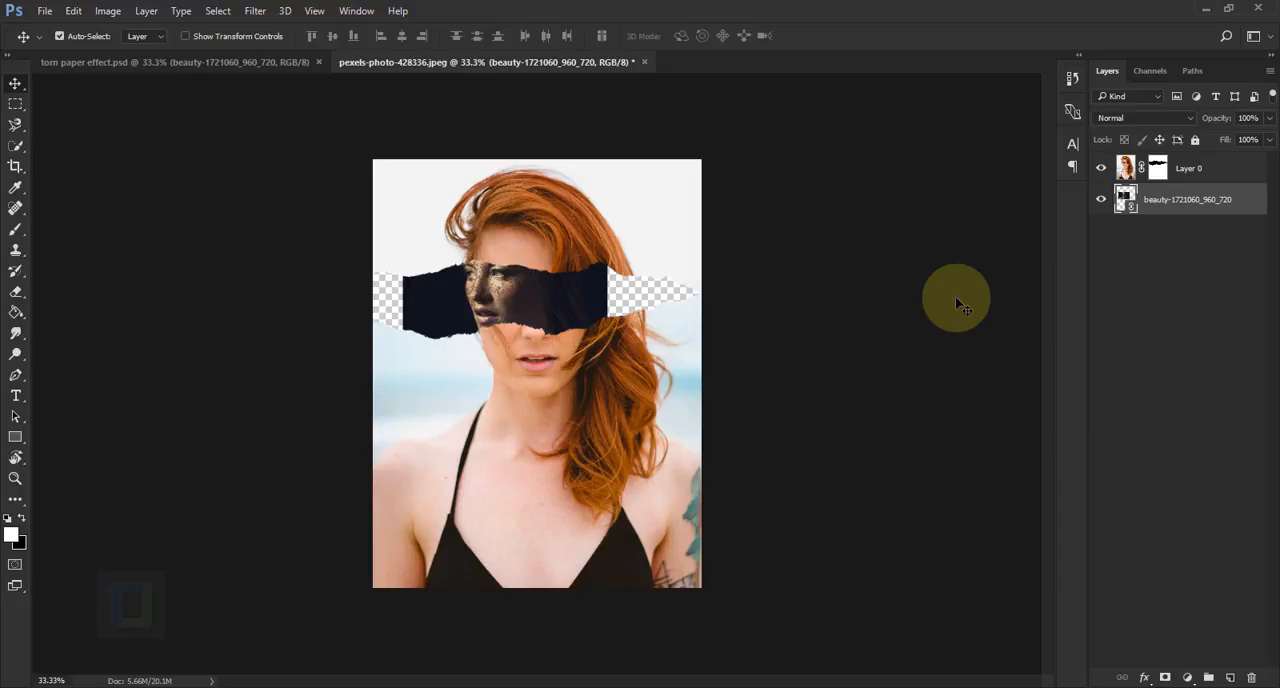
# Scale the placed image to about 157% and position its eyes inside the torn opening
pyautogui.hotkey('ctrl', 't')
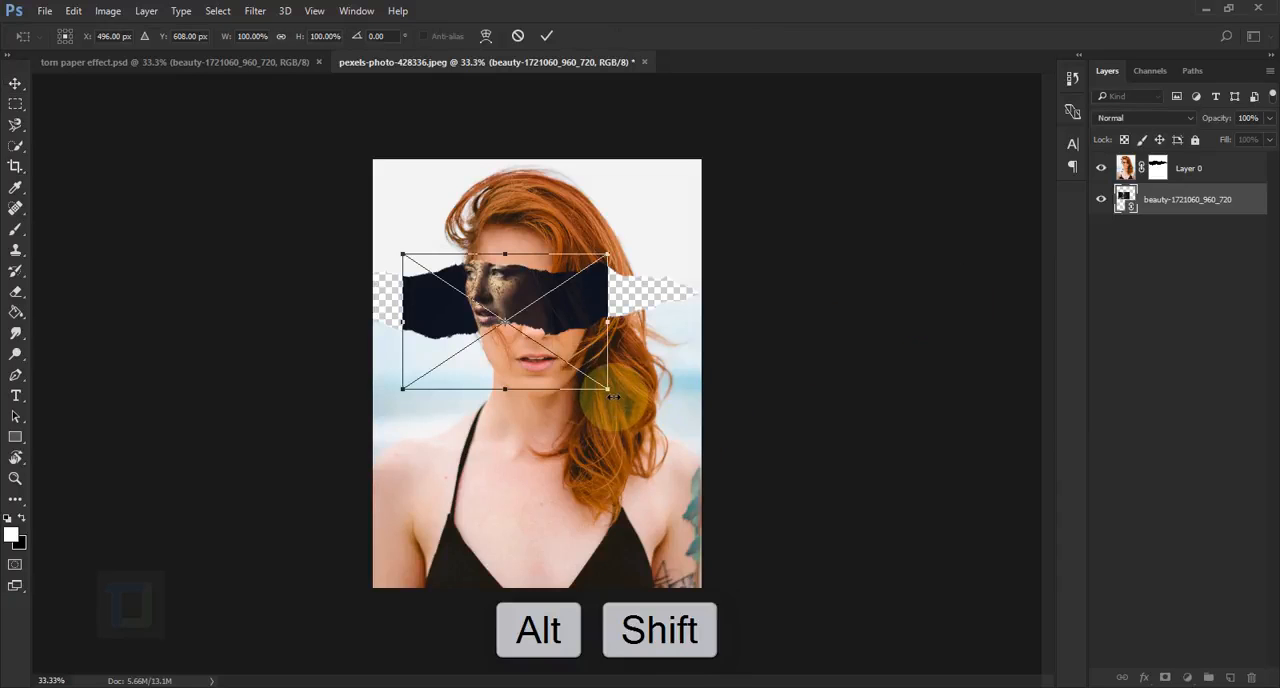
pyautogui.moveTo(612, 390); pyautogui.dragTo(655, 421)
pyautogui.moveTo(630, 341); pyautogui.dragTo(603, 349)
pyautogui.moveTo(663, 272); pyautogui.dragTo(678, 263)
pyautogui.moveTo(618, 344); pyautogui.dragTo(624, 341)
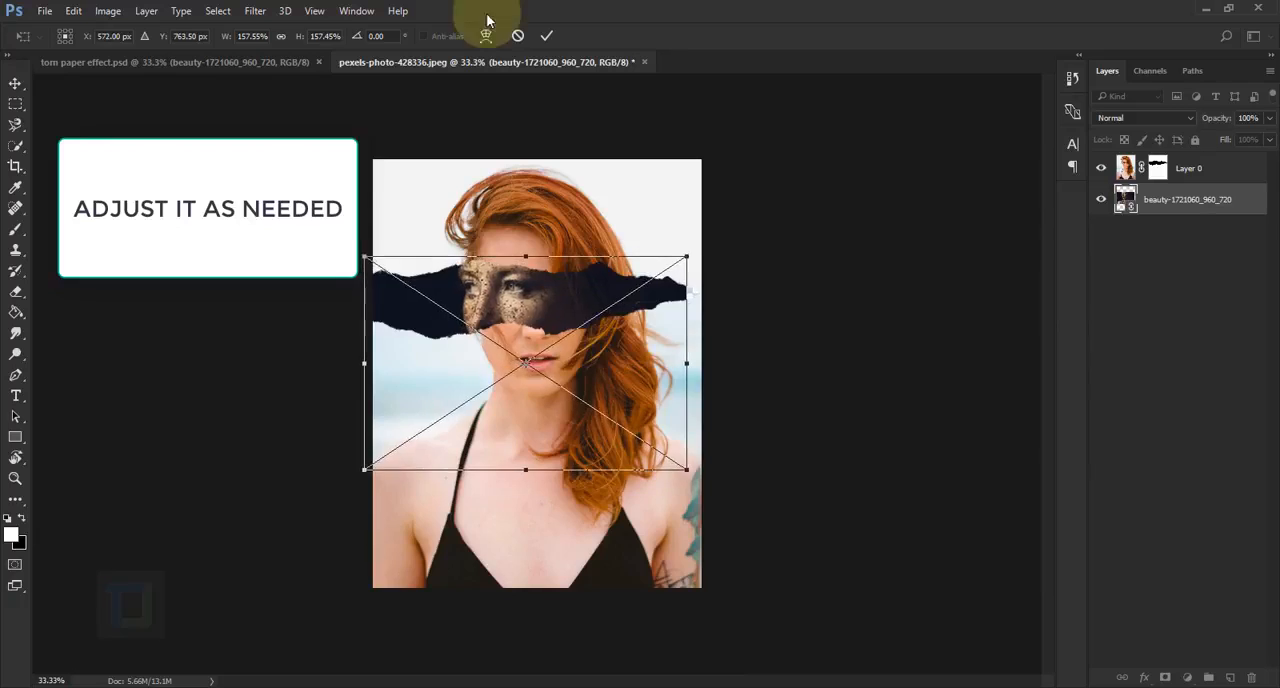
pyautogui.click(547, 36)
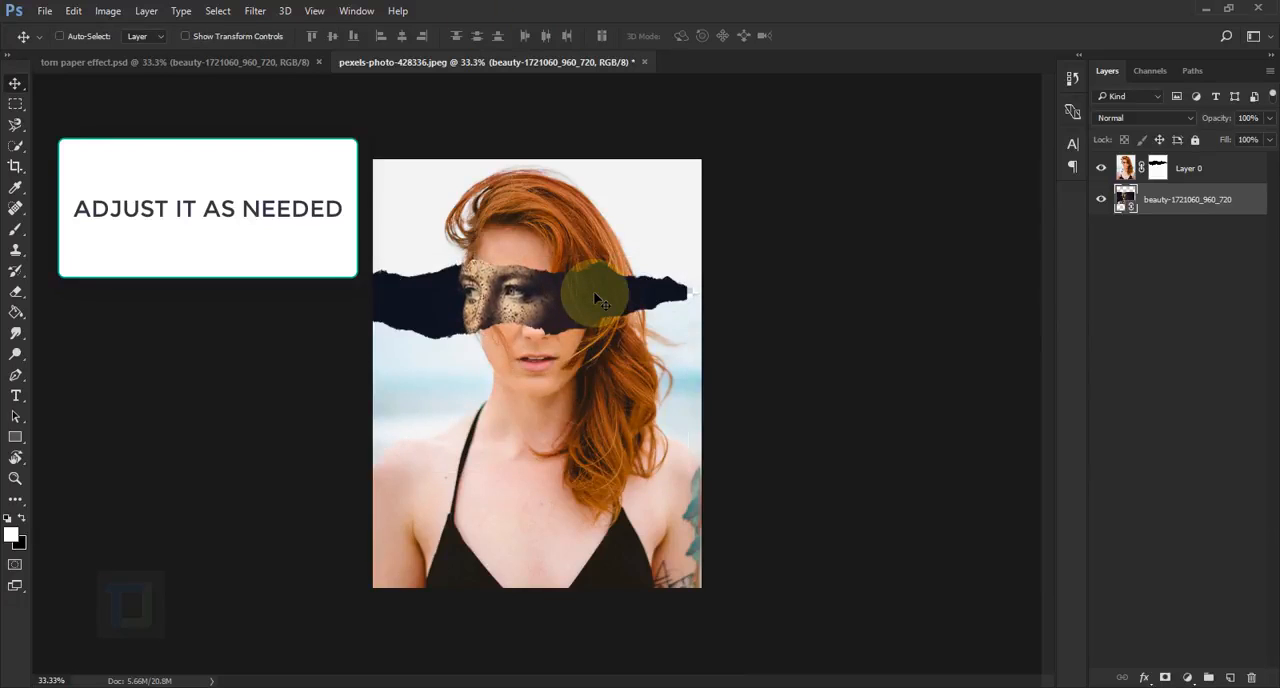
# Shift the placed image left and up, and enlarge it a little more until it fills the whole torn opening
pyautogui.hotkey('shift', 'Left')
pyautogui.hotkey('shift', 'Left')
pyautogui.hotkey('shift', 'Left')
pyautogui.hotkey('shift', 'Left')
pyautogui.hotkey('shift', 'Left')
pyautogui.hotkey('shift', 'Up')
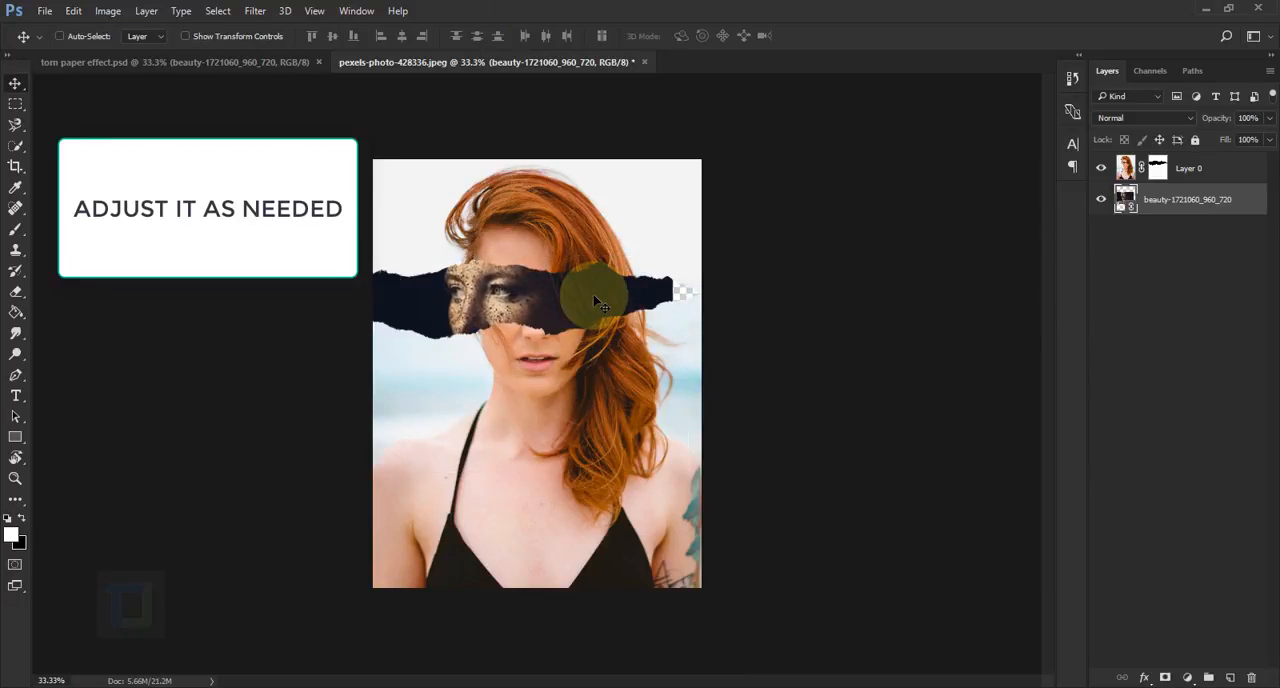
pyautogui.hotkey('ctrl', 't')
pyautogui.moveTo(675, 471); pyautogui.dragTo(710, 498)
pyautogui.moveTo(630, 369); pyautogui.dragTo(624, 371)
pyautogui.click(547, 36)
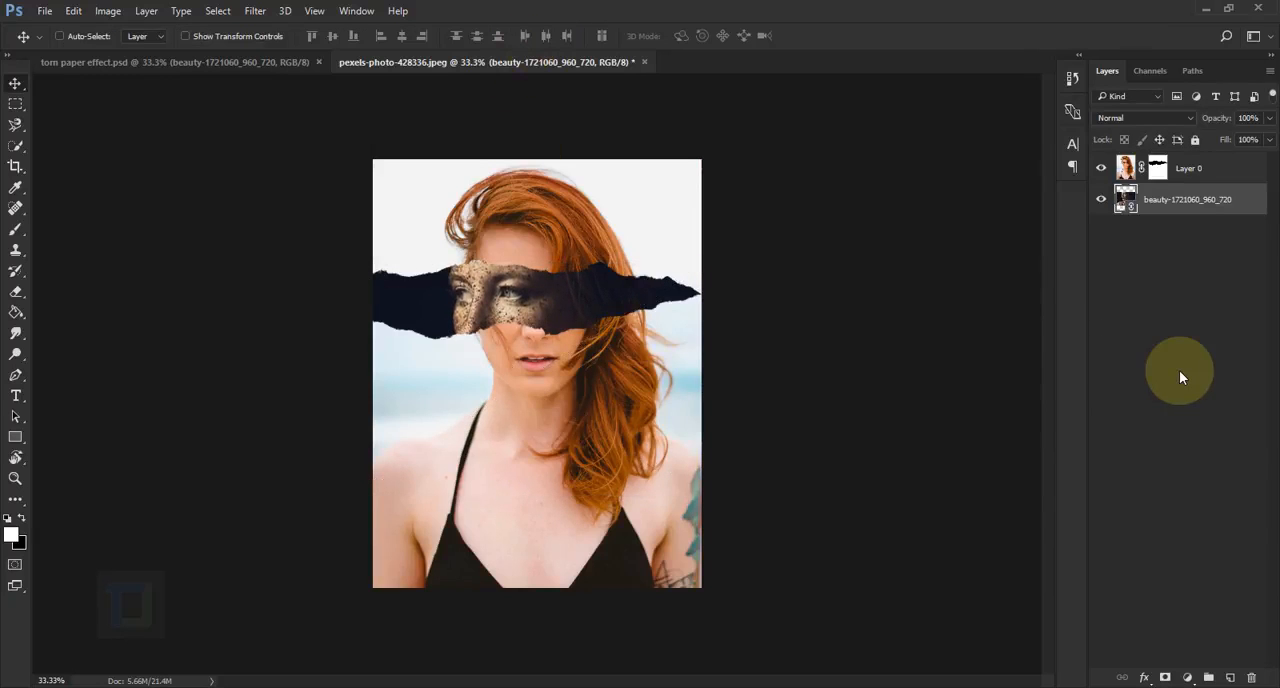
# Add a Black & White adjustment layer with the Default preset directly above the beauty-1721060_960_720 layer
pyautogui.click(1187, 678)
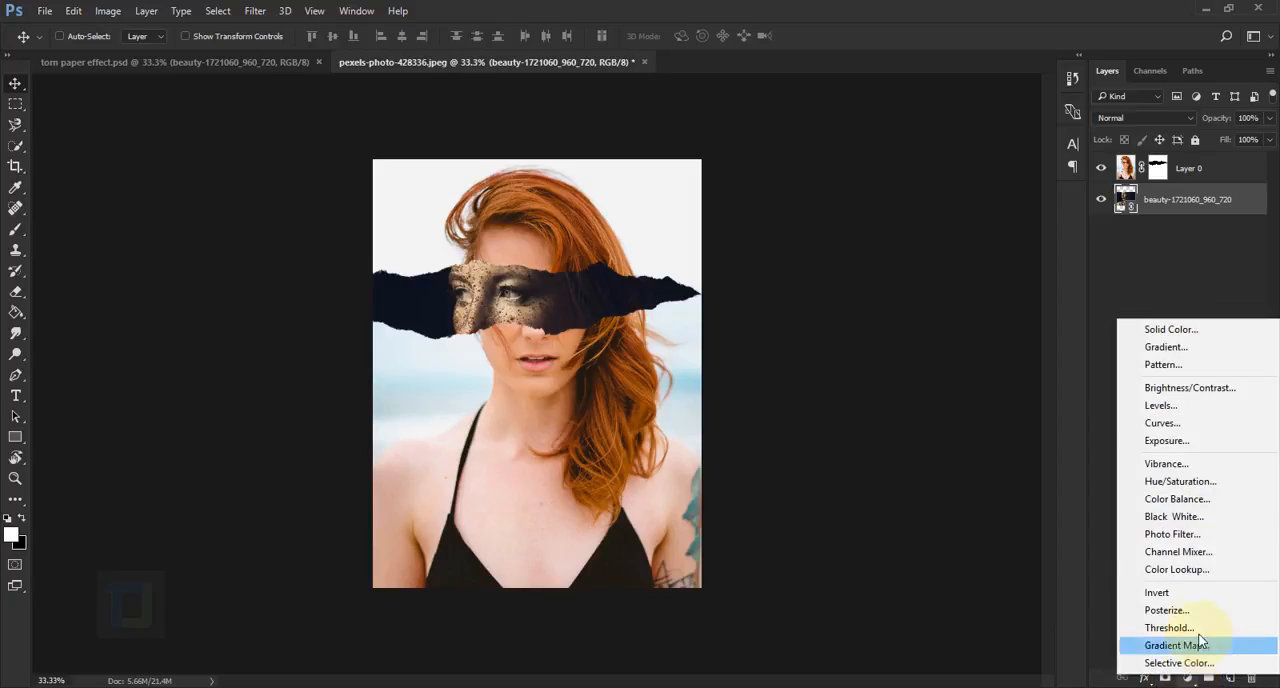
pyautogui.click(1169, 517)
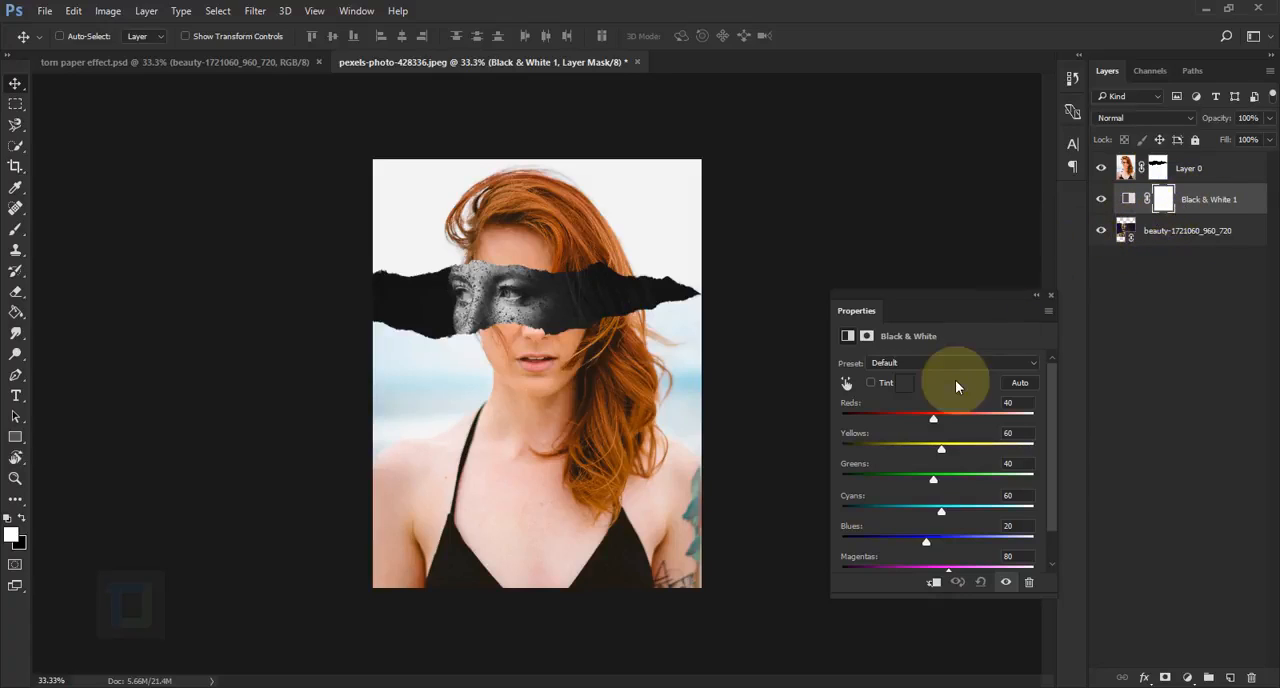
pyautogui.click(1050, 296)
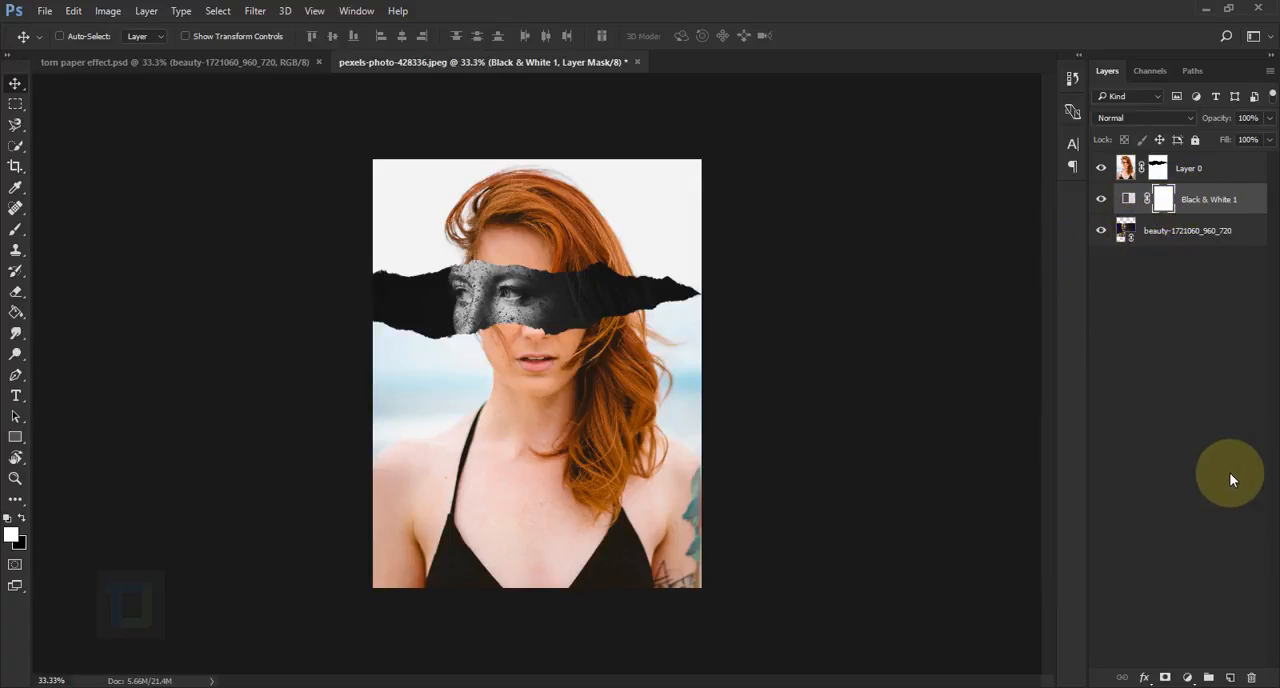
# Add a Curves adjustment layer above Black & White 1 and shape an S-curve with raised highlights and lowered shadows
pyautogui.click(1187, 678)
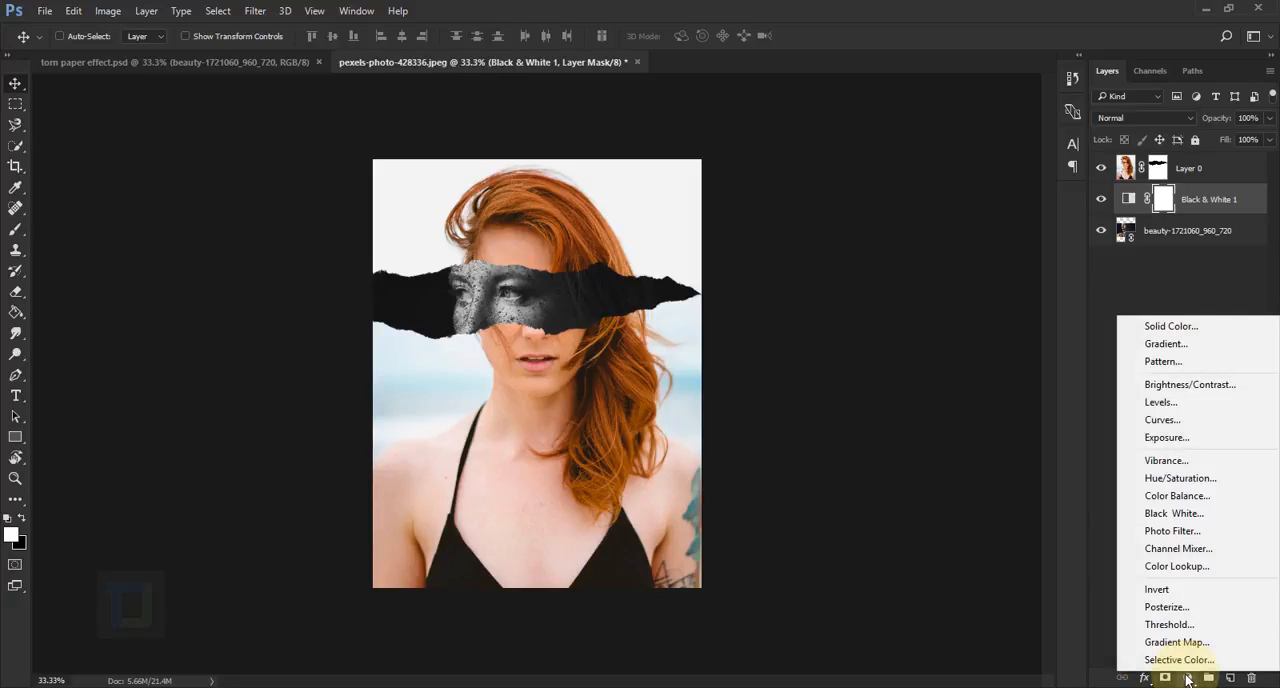
pyautogui.click(1172, 421)
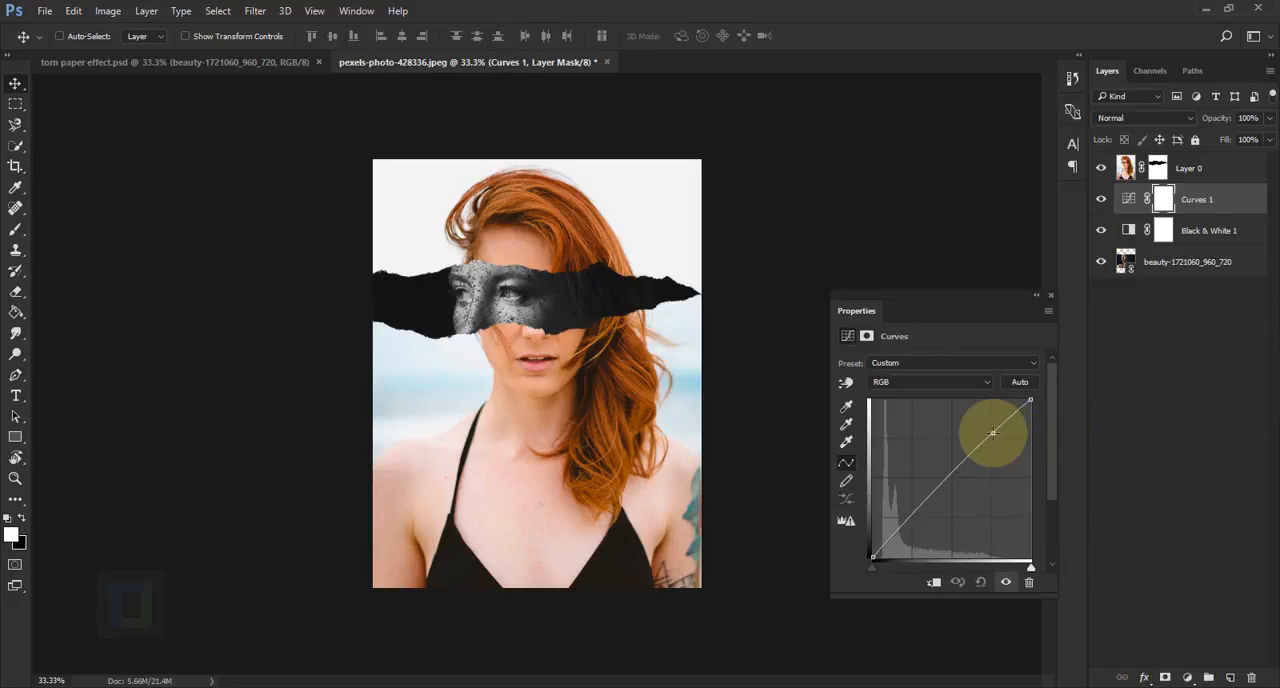
pyautogui.moveTo(992, 432); pyautogui.dragTo(999, 416)
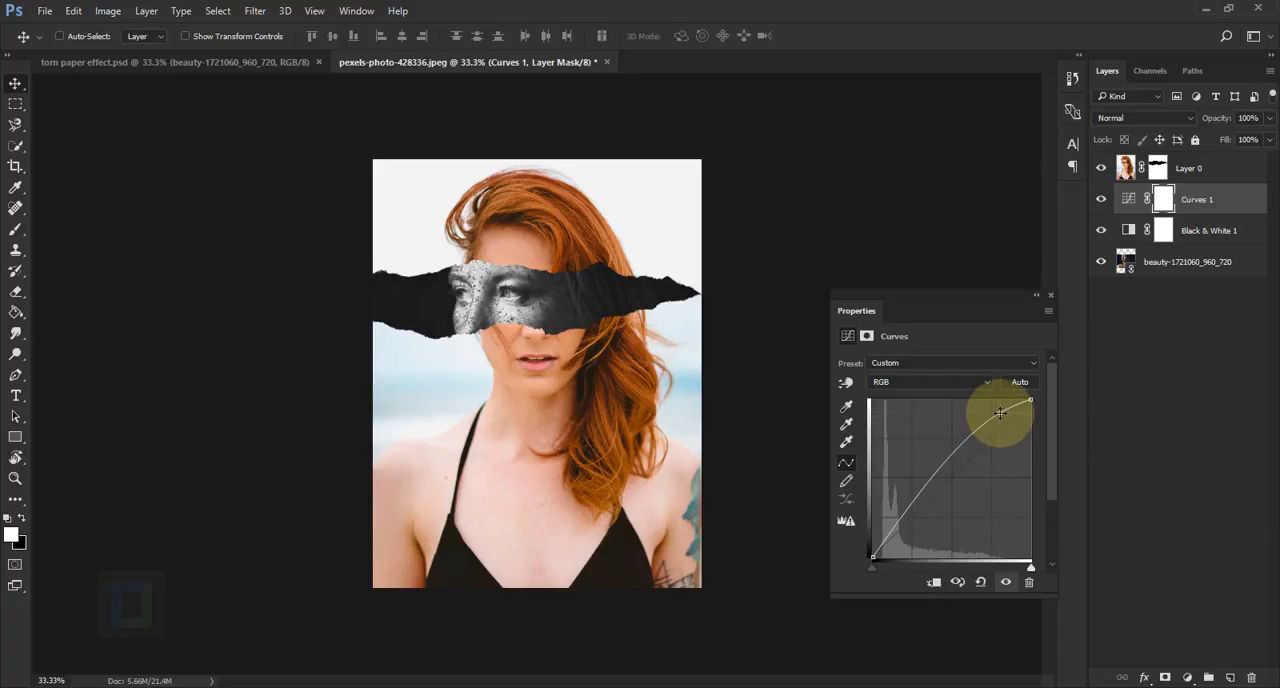
pyautogui.click(907, 510)
pyautogui.moveTo(907, 508)
pyautogui.mouseDown()
pyautogui.moveTo(851, 485)
pyautogui.moveTo(886, 551)
pyautogui.moveTo(916, 516)
pyautogui.mouseUp()
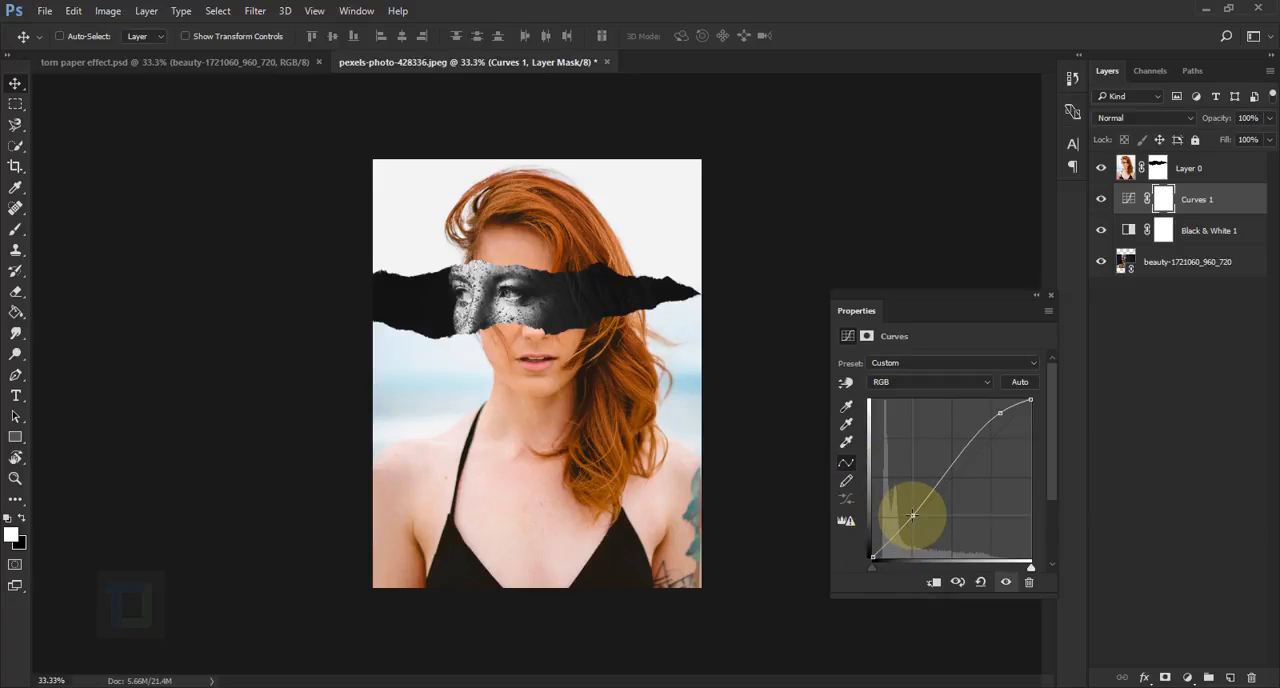
# Raise the black point of the Curves 1 curve to fade the shadows and fine-tune its highlight and shadow points
pyautogui.click(876, 553)
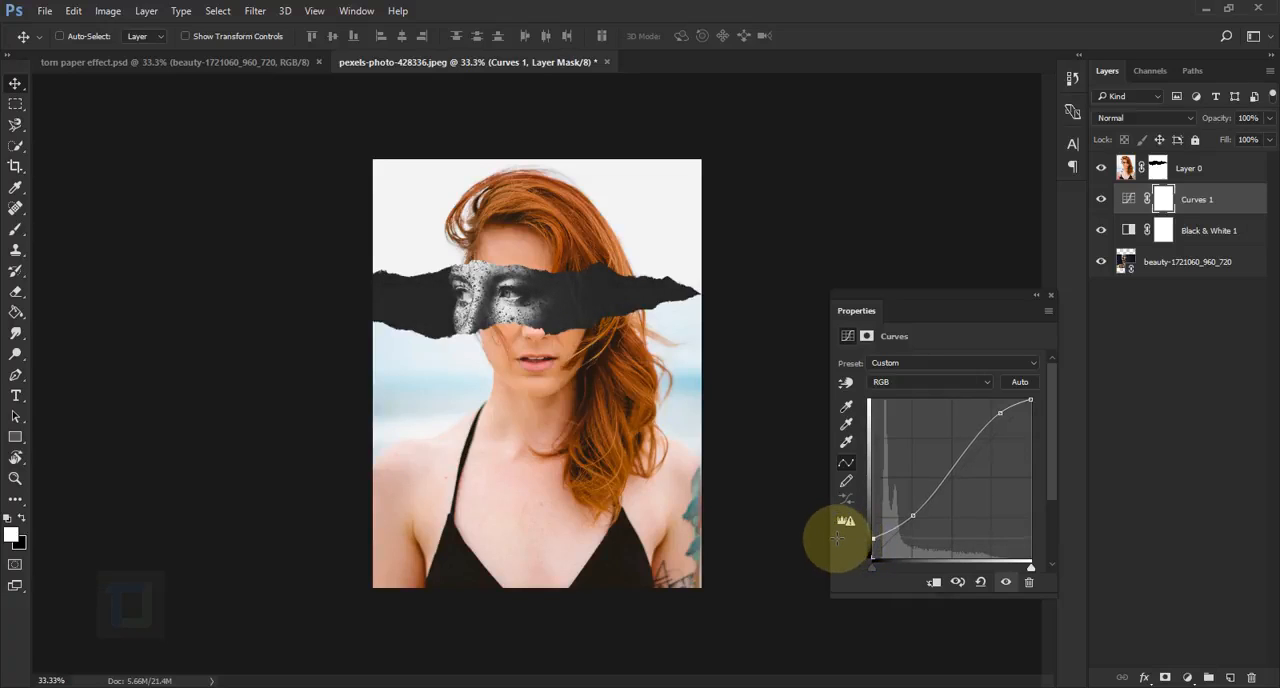
pyautogui.moveTo(837, 538); pyautogui.dragTo(838, 536)
pyautogui.moveTo(999, 414); pyautogui.dragTo(997, 417)
pyautogui.moveTo(913, 516); pyautogui.dragTo(911, 515)
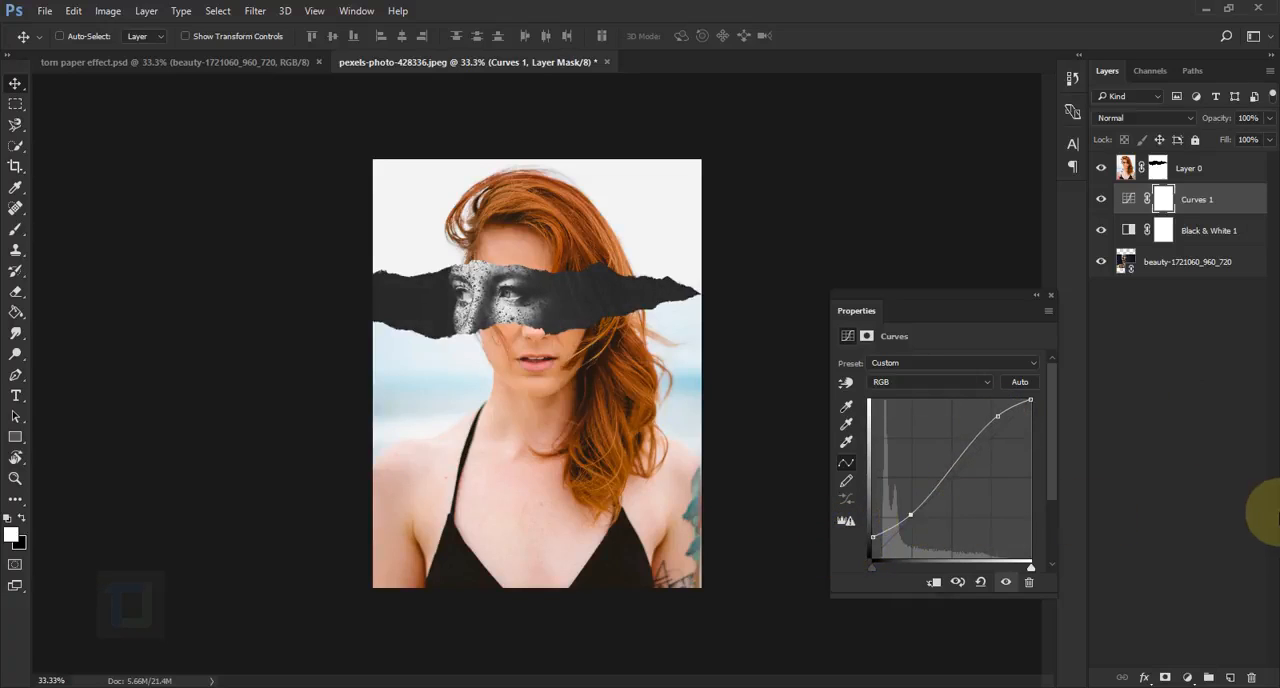
pyautogui.click(1050, 296)
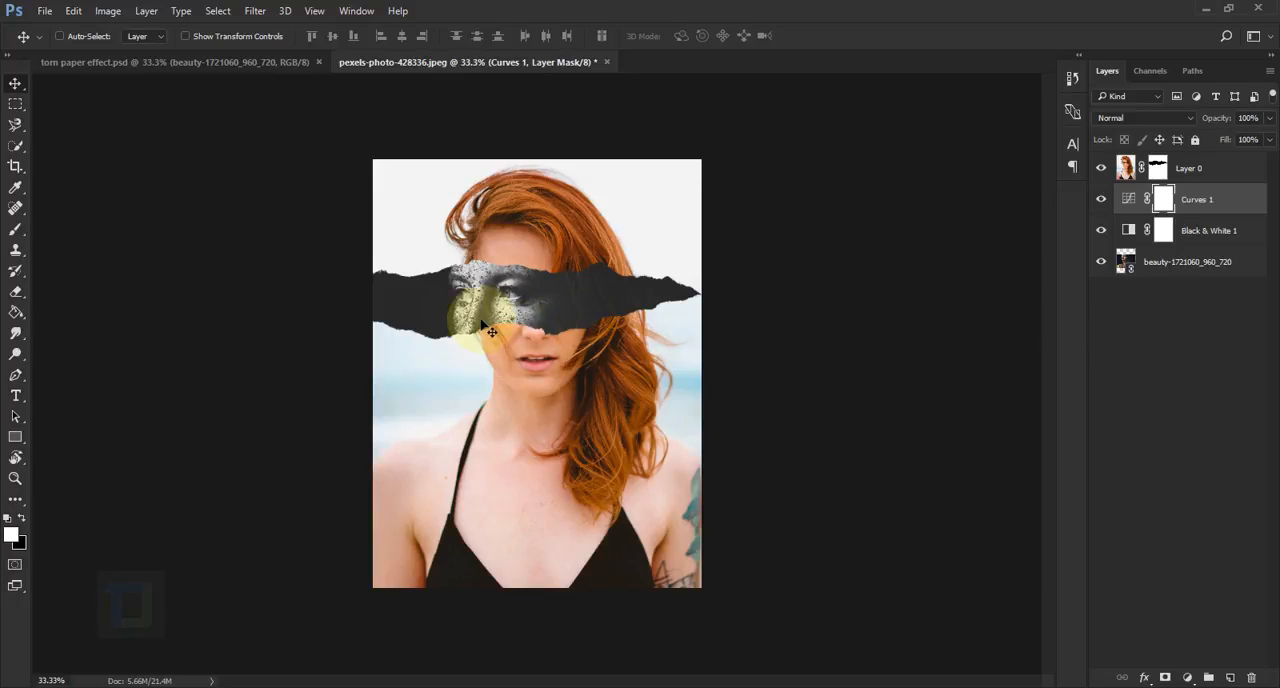
# Create a new layer above Curves 1 and choose the soft round brush for painting
pyautogui.click(15, 229)
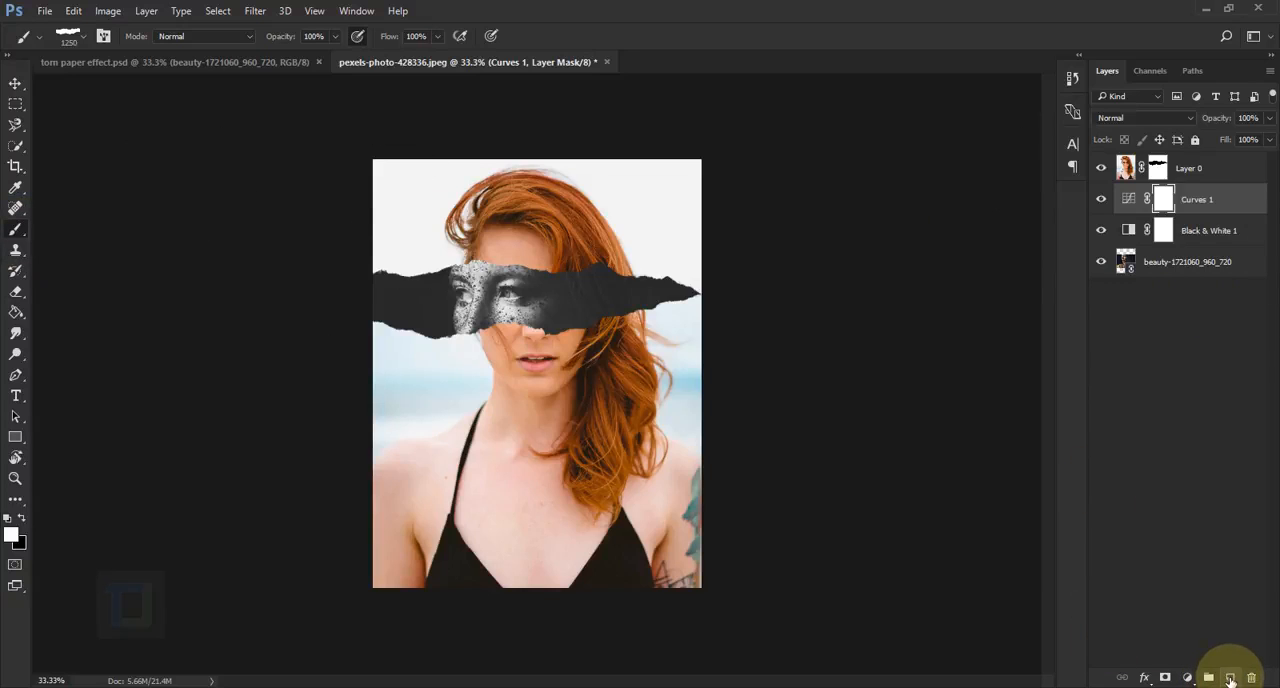
pyautogui.click(1230, 679)
pyautogui.click(81, 36)
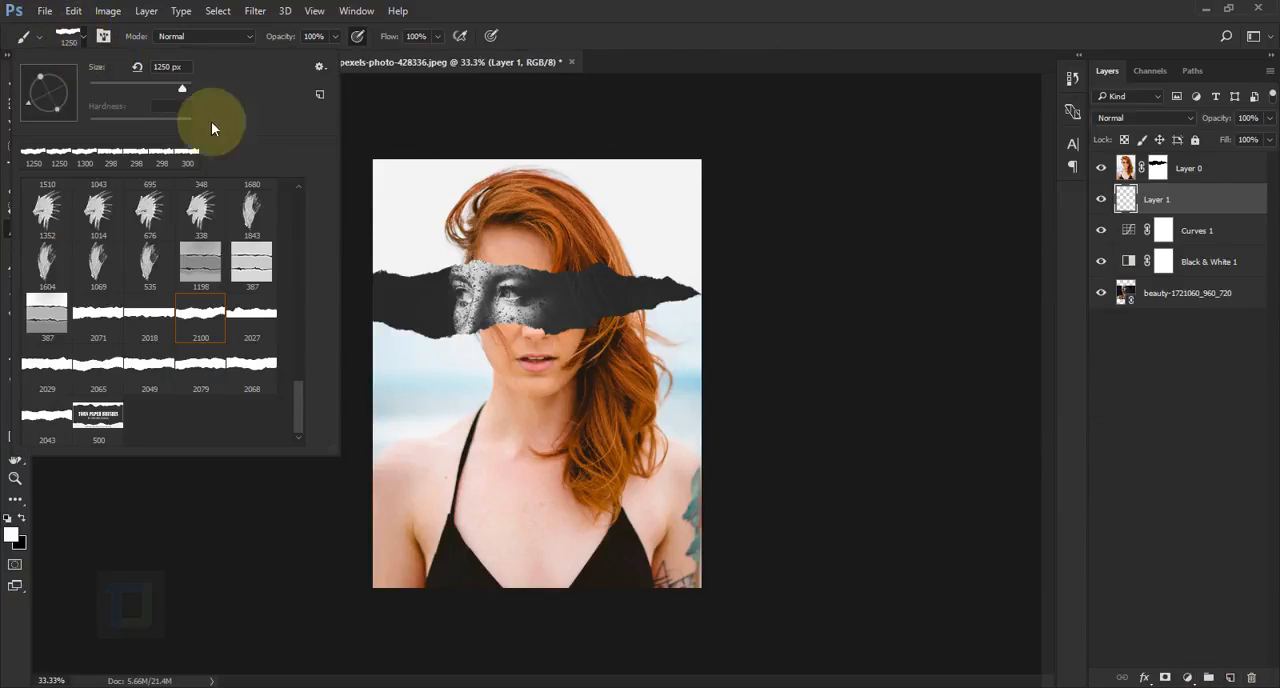
pyautogui.moveTo(299, 390); pyautogui.dragTo(285, 177)
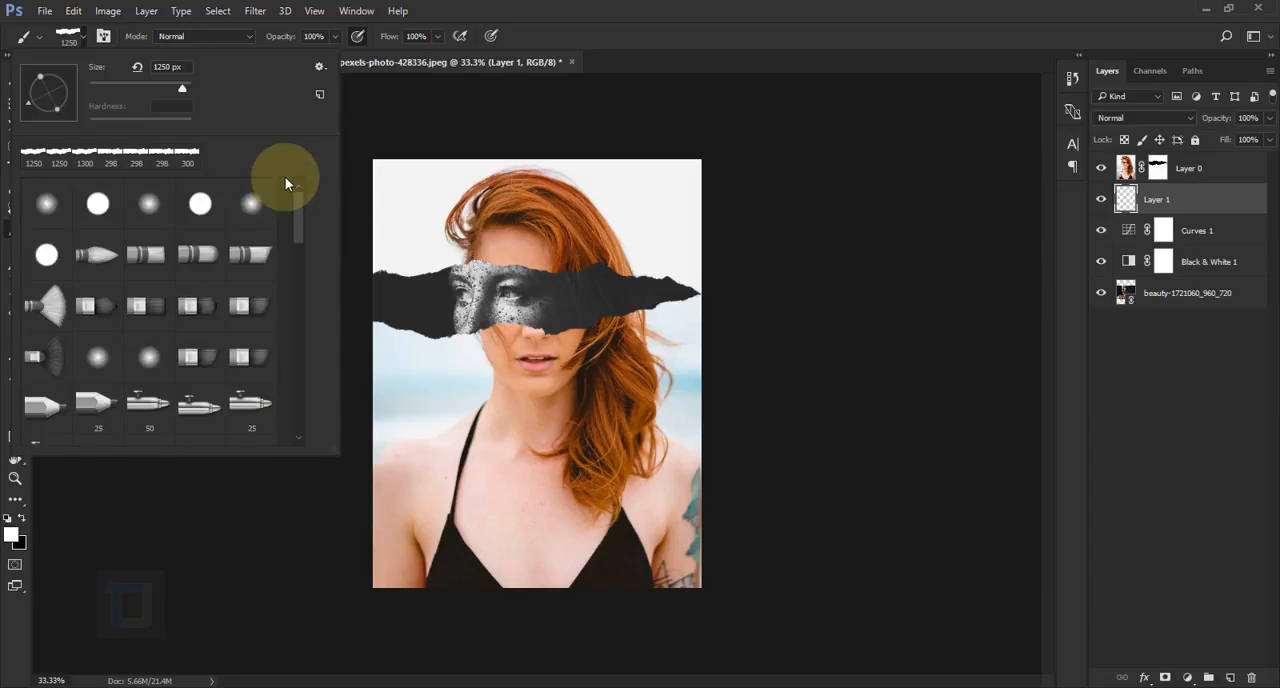
pyautogui.click(43, 203)
pyautogui.click(584, 18)
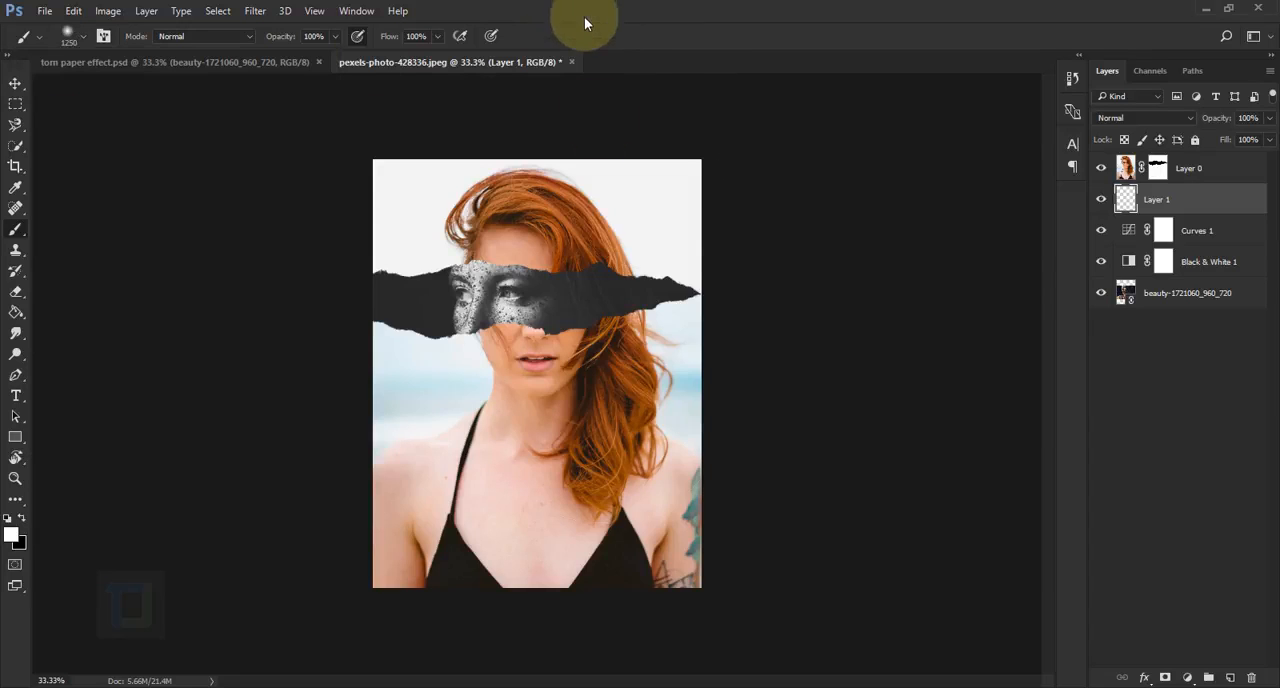
# Paint soft black shading on Layer 1 along the lower edge of the torn opening with a 600 px brush
pyautogui.press('[')
pyautogui.press('[')
pyautogui.press('[')
pyautogui.press('[')
pyautogui.press('[')
pyautogui.press('[')
pyautogui.press('[')
pyautogui.press('[')
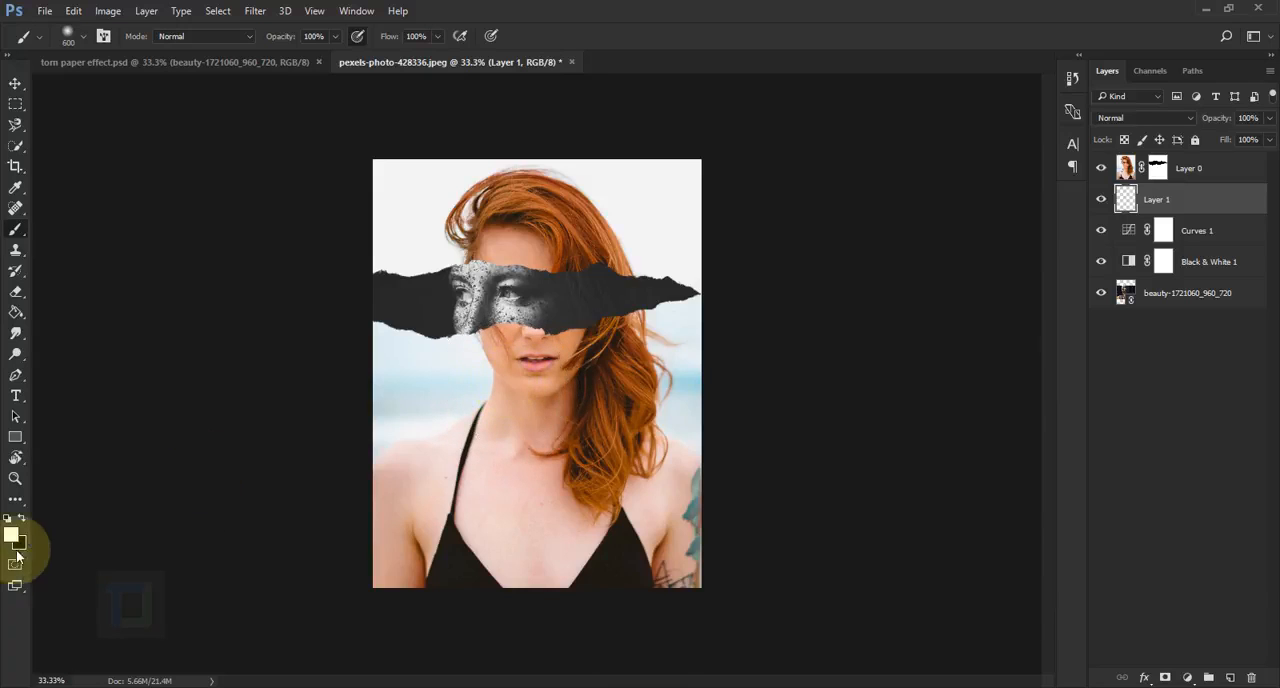
pyautogui.click(21, 519)
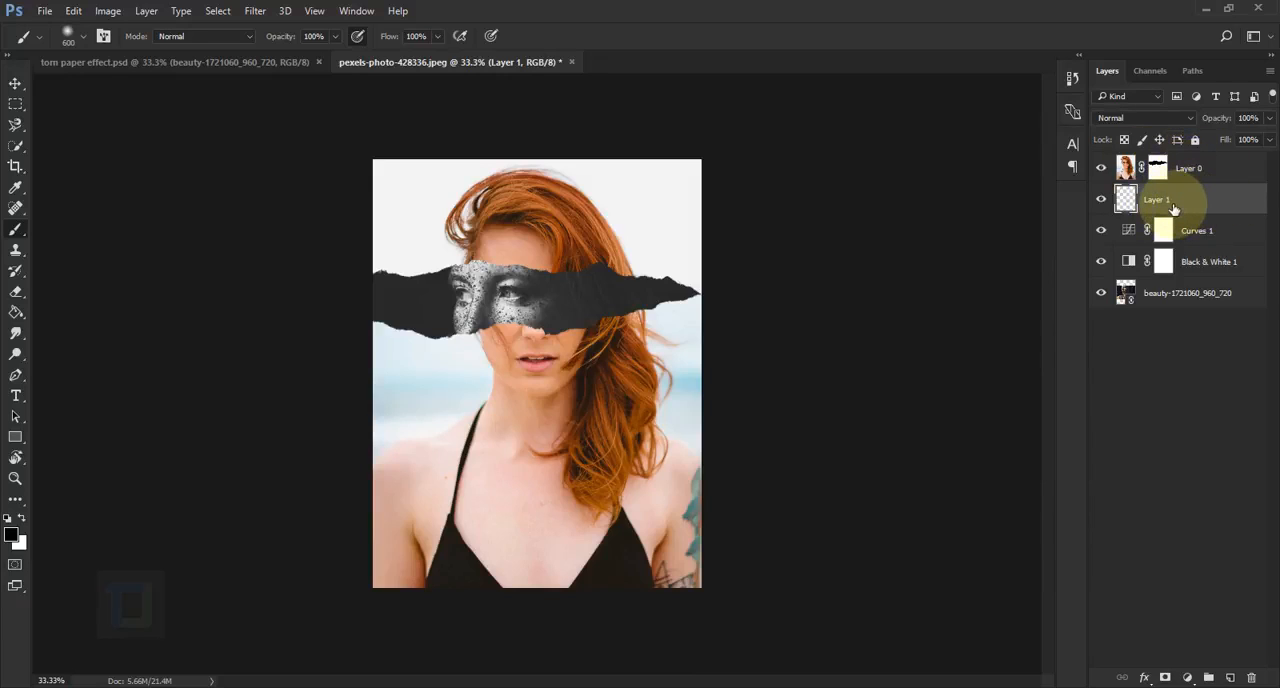
pyautogui.click(491, 399)
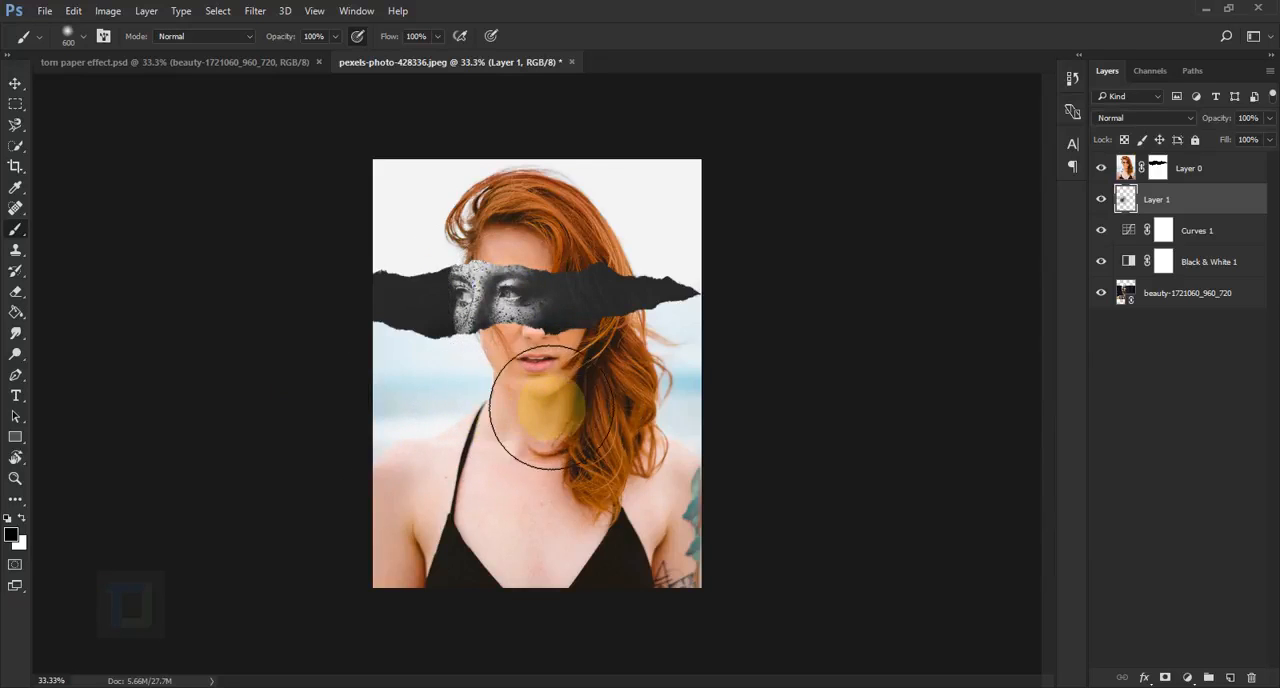
pyautogui.moveTo(551, 407)
pyautogui.mouseDown()
pyautogui.moveTo(543, 180)
pyautogui.moveTo(466, 200)
pyautogui.moveTo(520, 197)
pyautogui.moveTo(612, 162)
pyautogui.moveTo(465, 180)
pyautogui.moveTo(480, 218)
pyautogui.mouseUp()
# Add black shading along the upper and lower torn edges with a 250 px brush, and compare with Layer 1 hidden and shown
pyautogui.press('[')
pyautogui.press('[')
pyautogui.press('[')
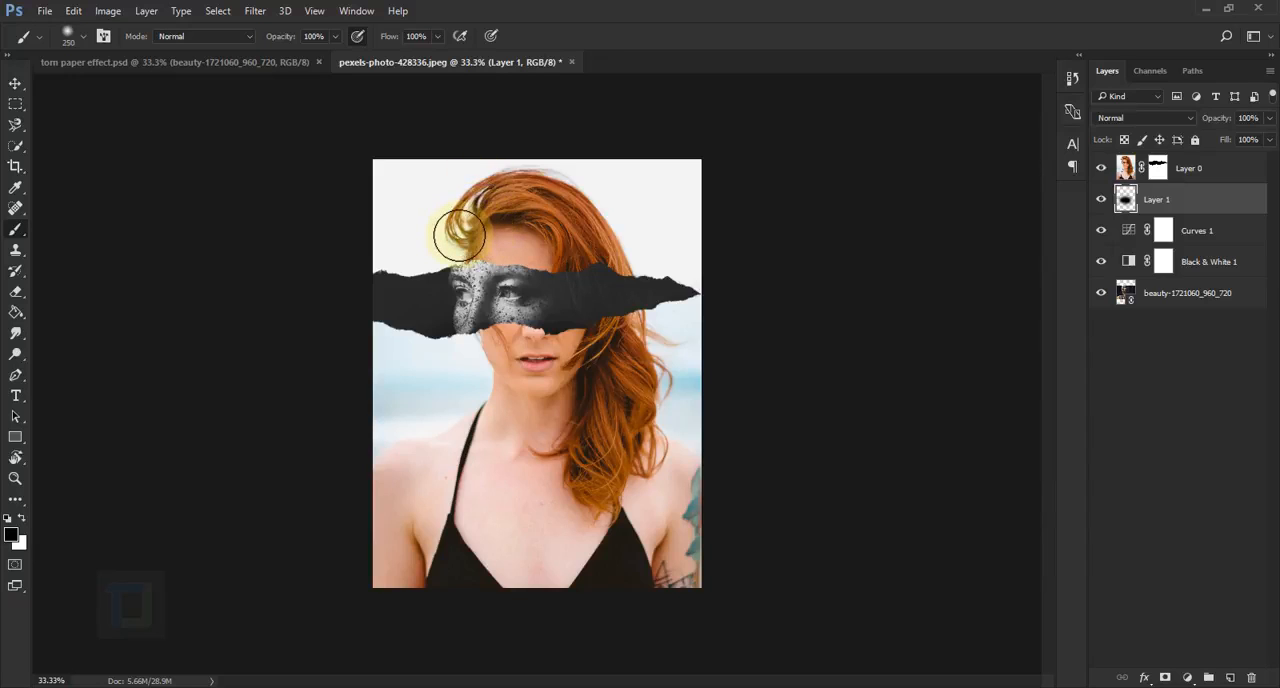
pyautogui.moveTo(481, 236); pyautogui.dragTo(618, 231)
pyautogui.moveTo(458, 365)
pyautogui.mouseDown()
pyautogui.moveTo(610, 363)
pyautogui.moveTo(437, 357)
pyautogui.moveTo(557, 365)
pyautogui.moveTo(500, 355)
pyautogui.mouseUp()
pyautogui.click(1101, 199)
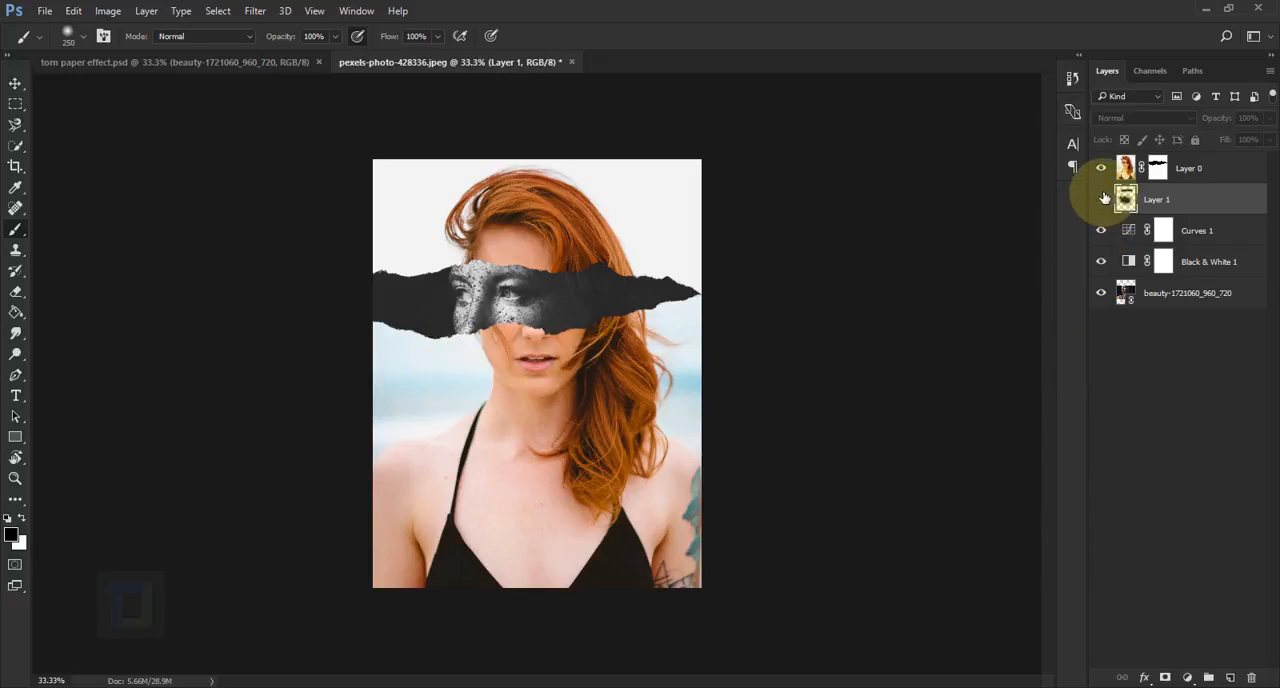
pyautogui.click(1101, 199)
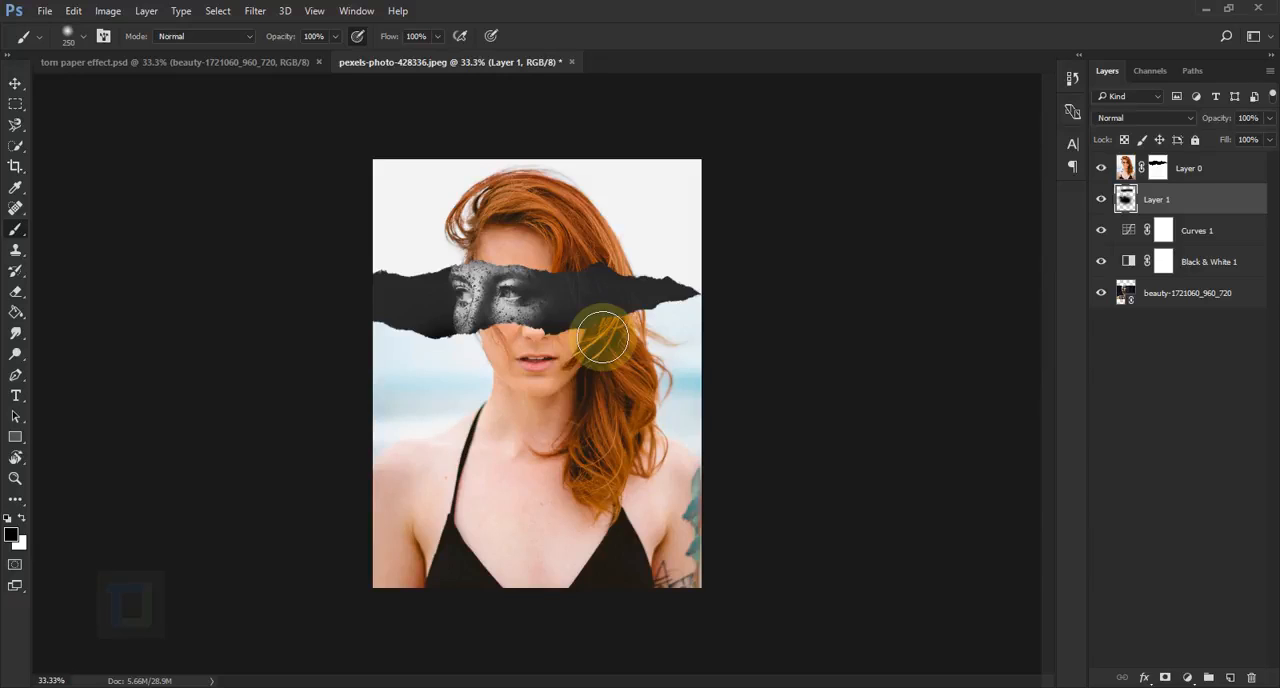
# Create a new layer above Layer 1, fill it with white, and check the fill with Layer 0 hidden and shown
pyautogui.click(1230, 678)
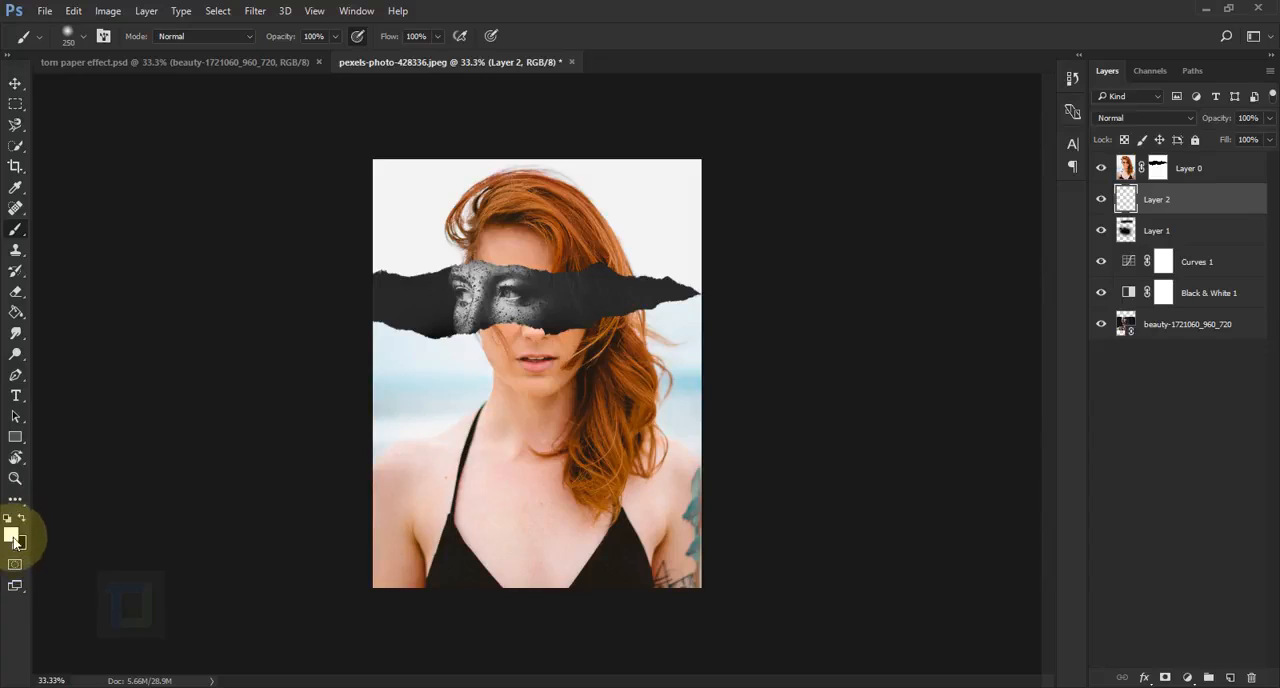
pyautogui.click(13, 314)
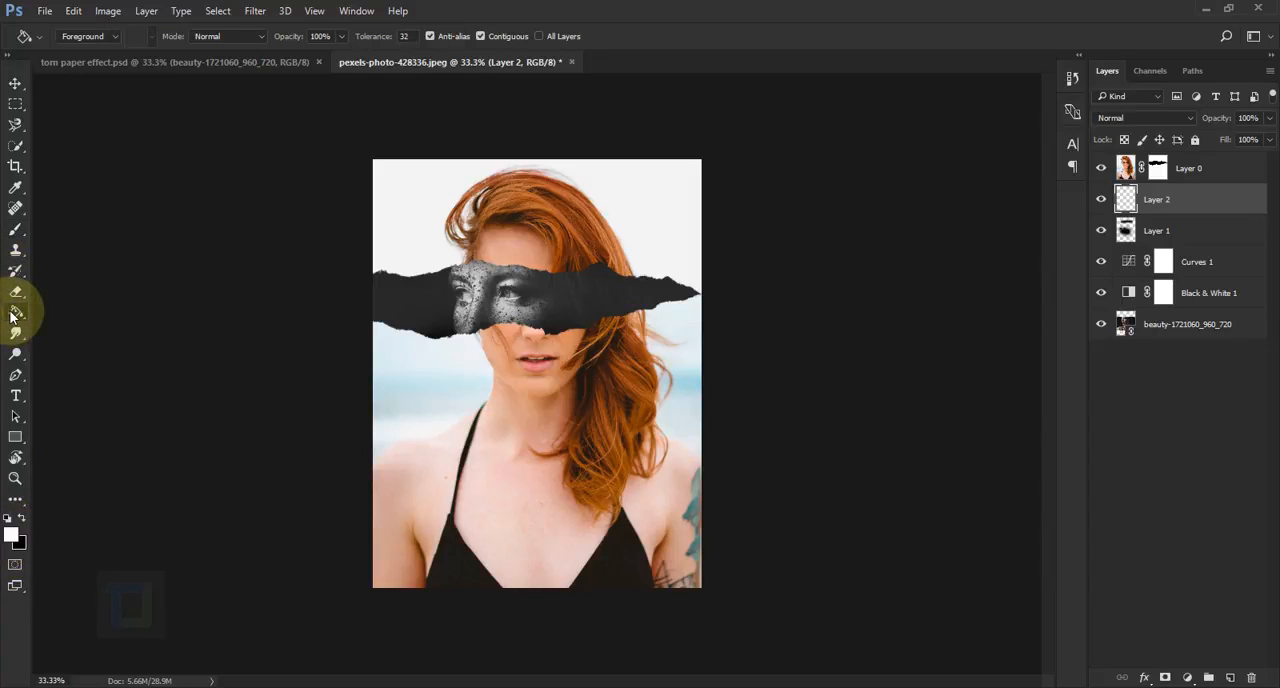
pyautogui.rightClick(13, 314)
pyautogui.click(95, 329)
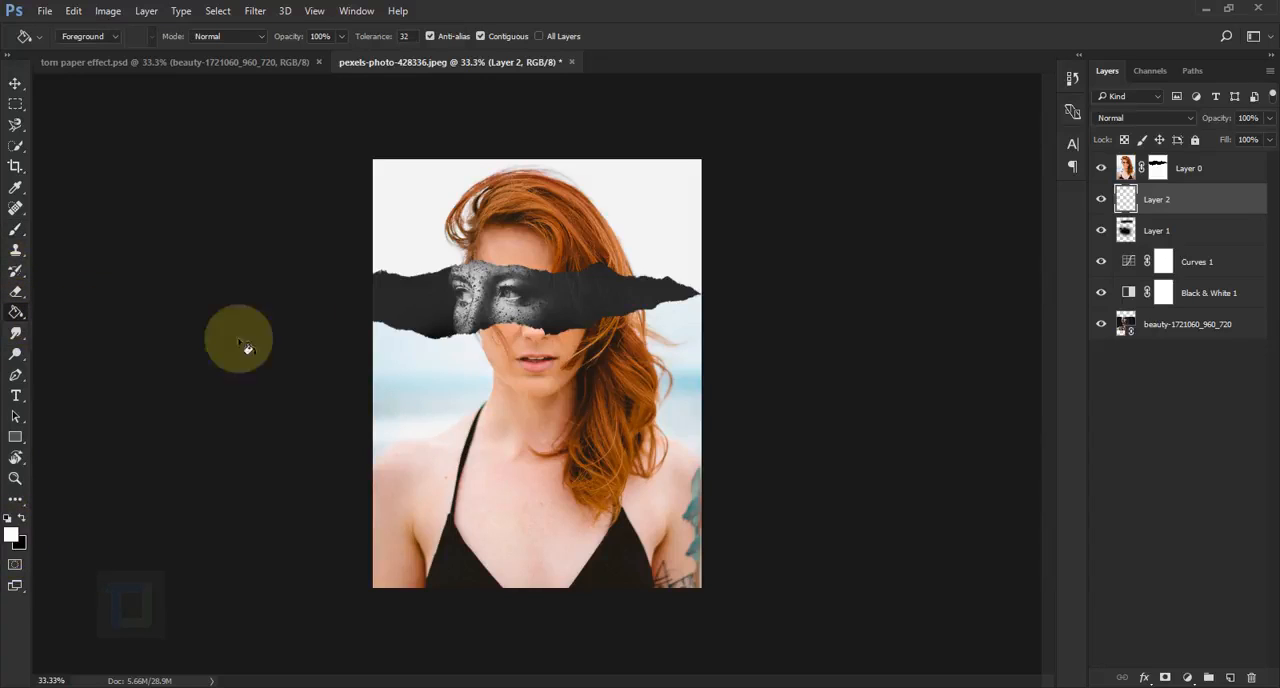
pyautogui.click(563, 399)
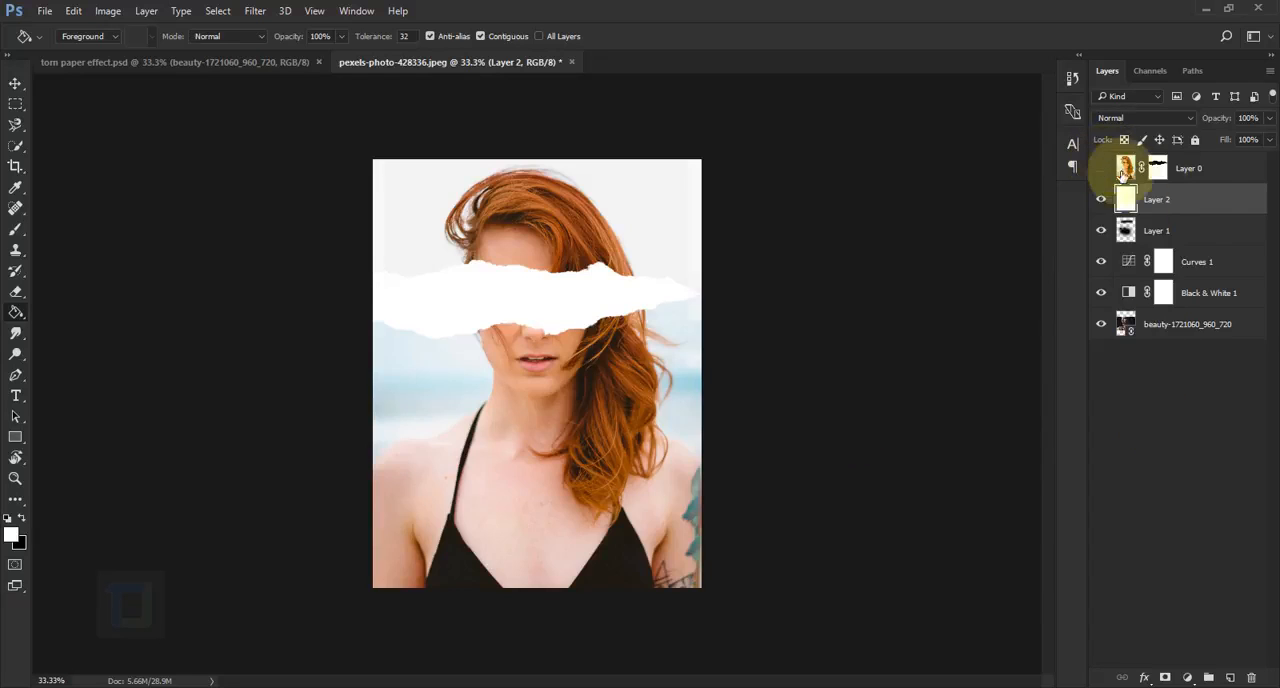
pyautogui.click(680, 365)
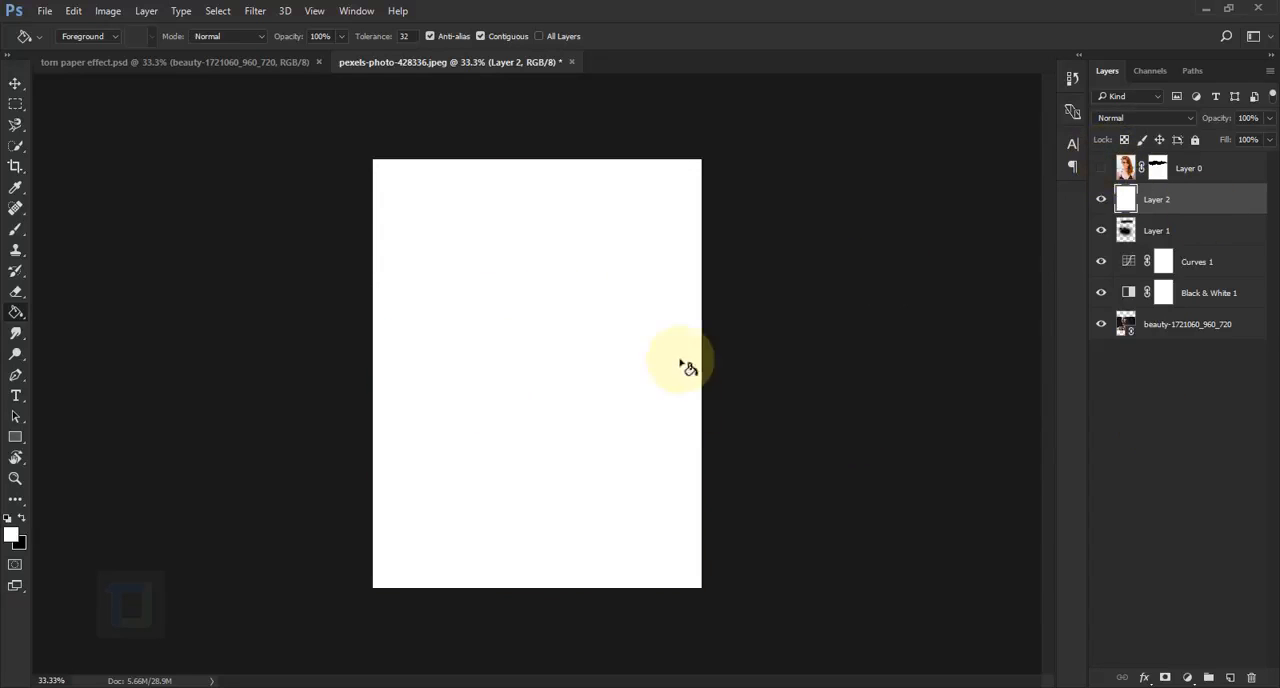
pyautogui.click(1100, 170)
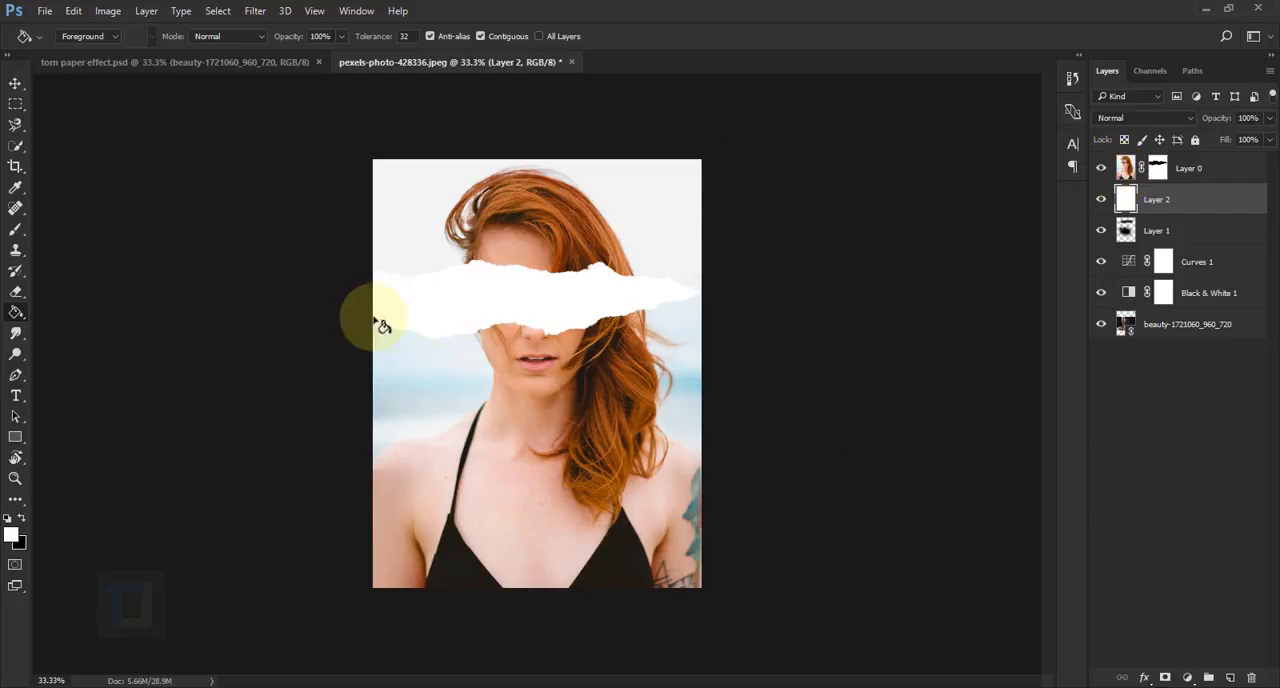
# Choose the 2068 px torn paper brush and reduce its size to 1100 px
pyautogui.scroll(2, 377, 325)
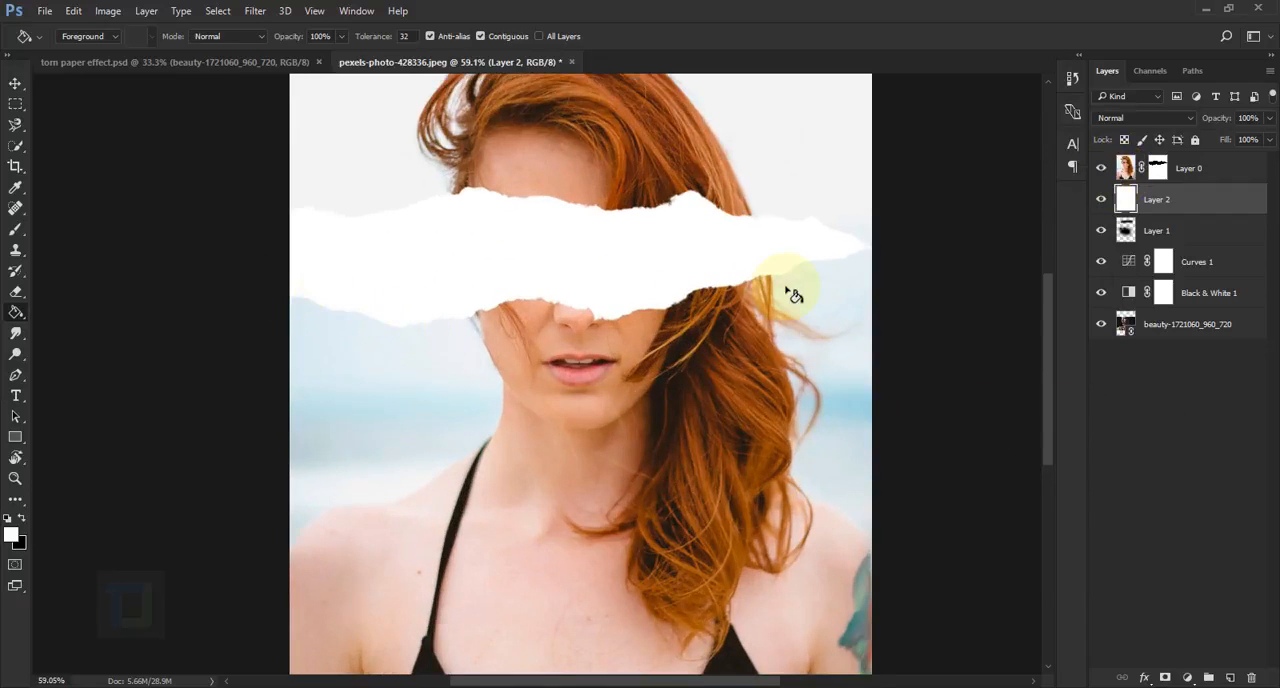
pyautogui.click(14, 233)
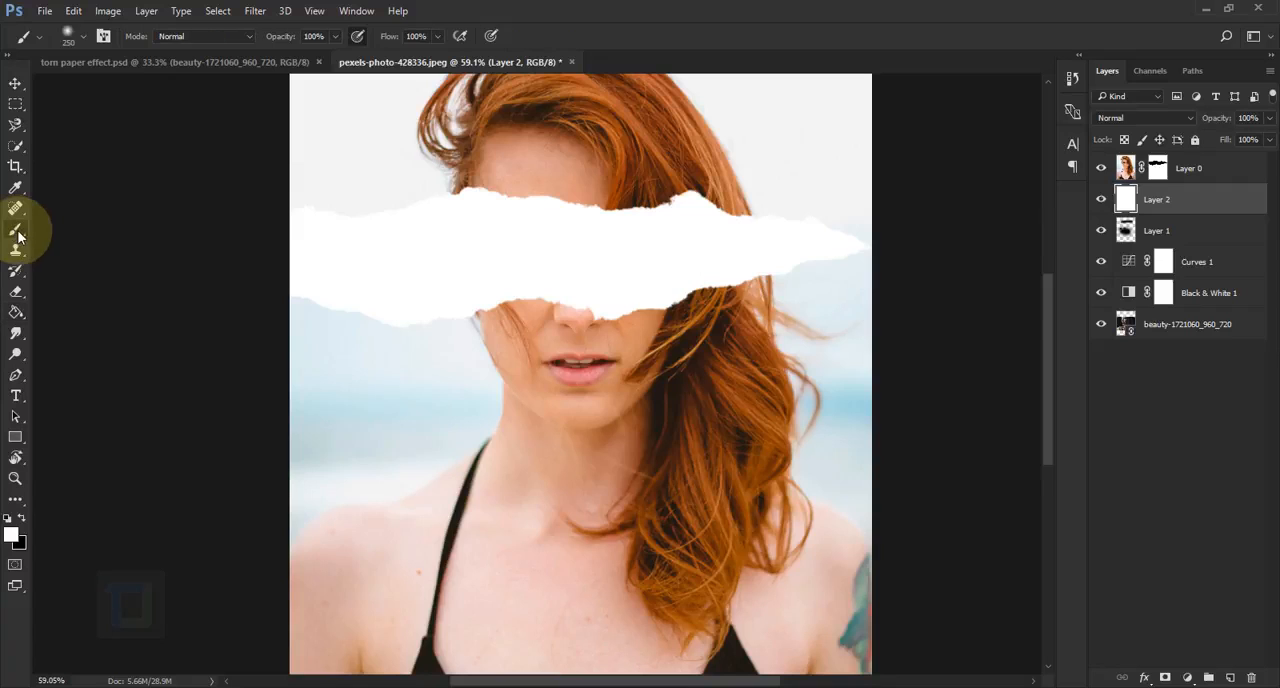
pyautogui.click(68, 36)
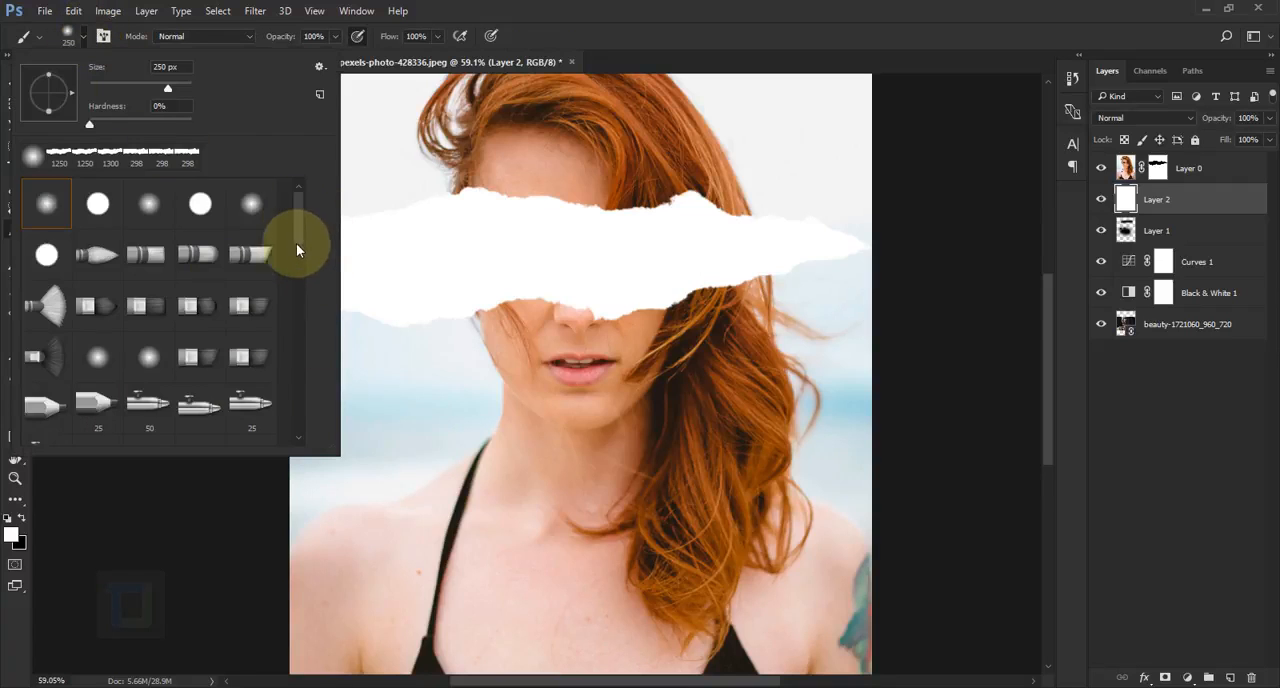
pyautogui.moveTo(296, 250); pyautogui.dragTo(298, 421)
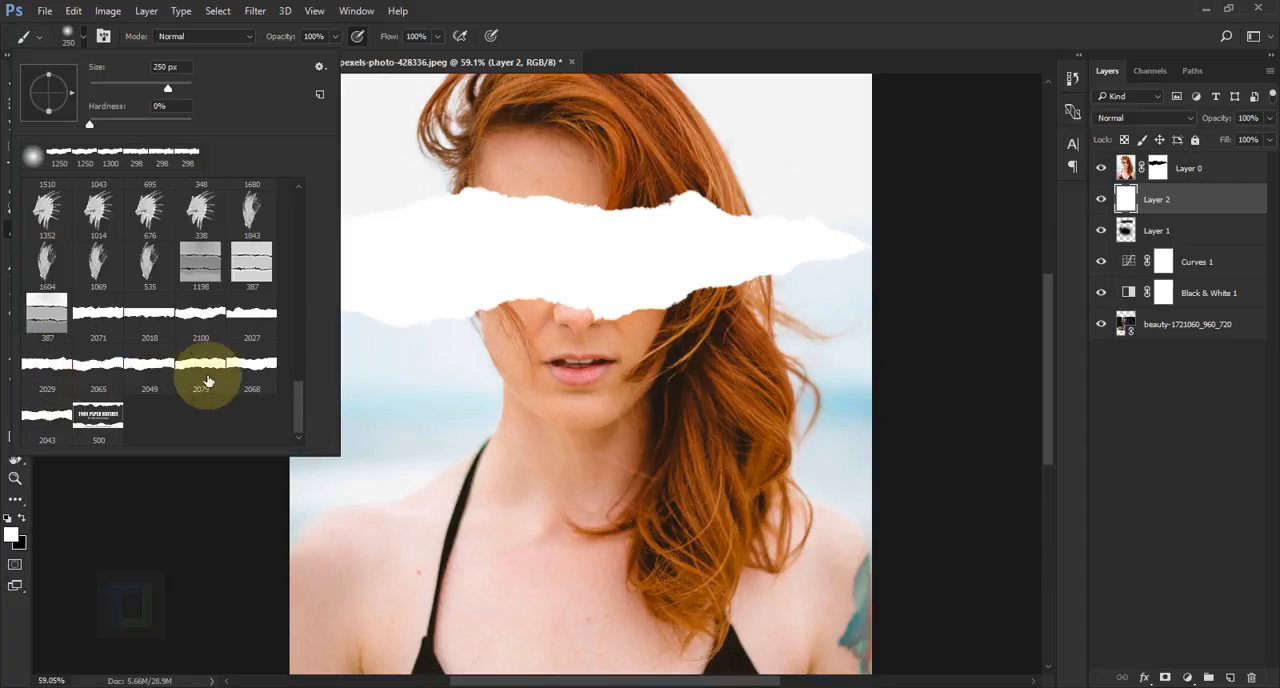
pyautogui.click(880, 5)
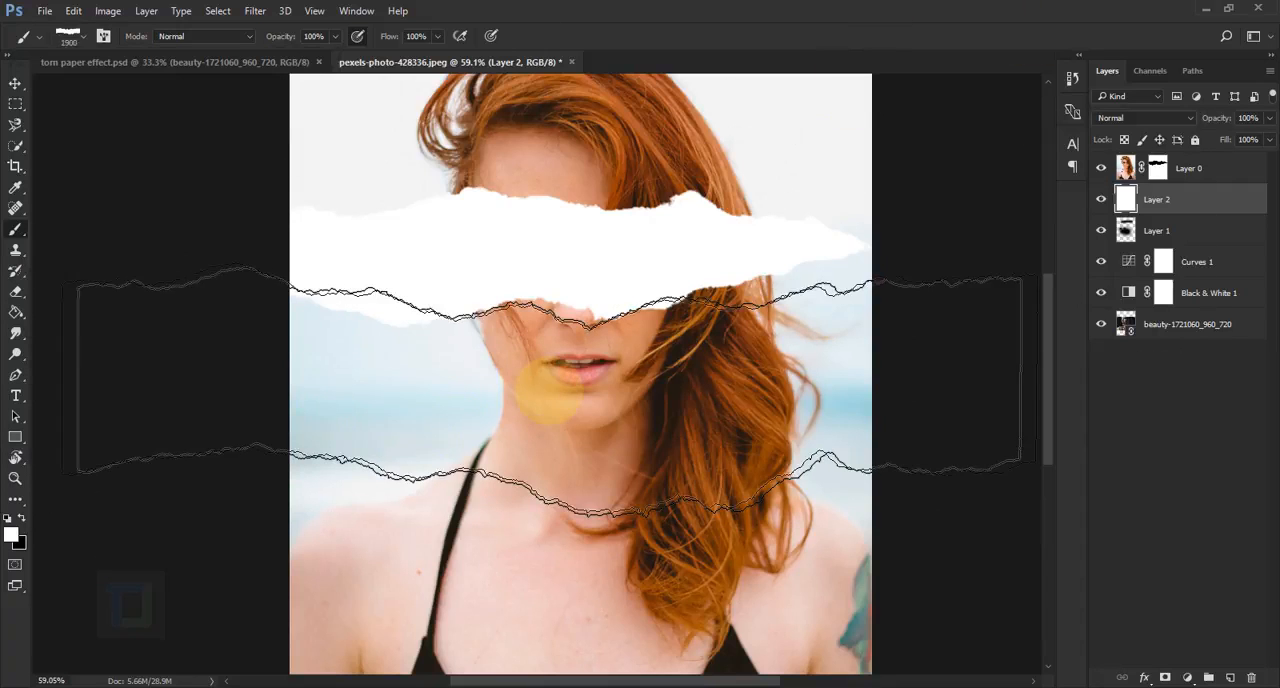
pyautogui.press('[')
pyautogui.press('[')
pyautogui.press('[')
pyautogui.press('[')
pyautogui.press('[')
pyautogui.press('[')
pyautogui.press('[')
pyautogui.press('[')
pyautogui.press('[')
pyautogui.press('[')
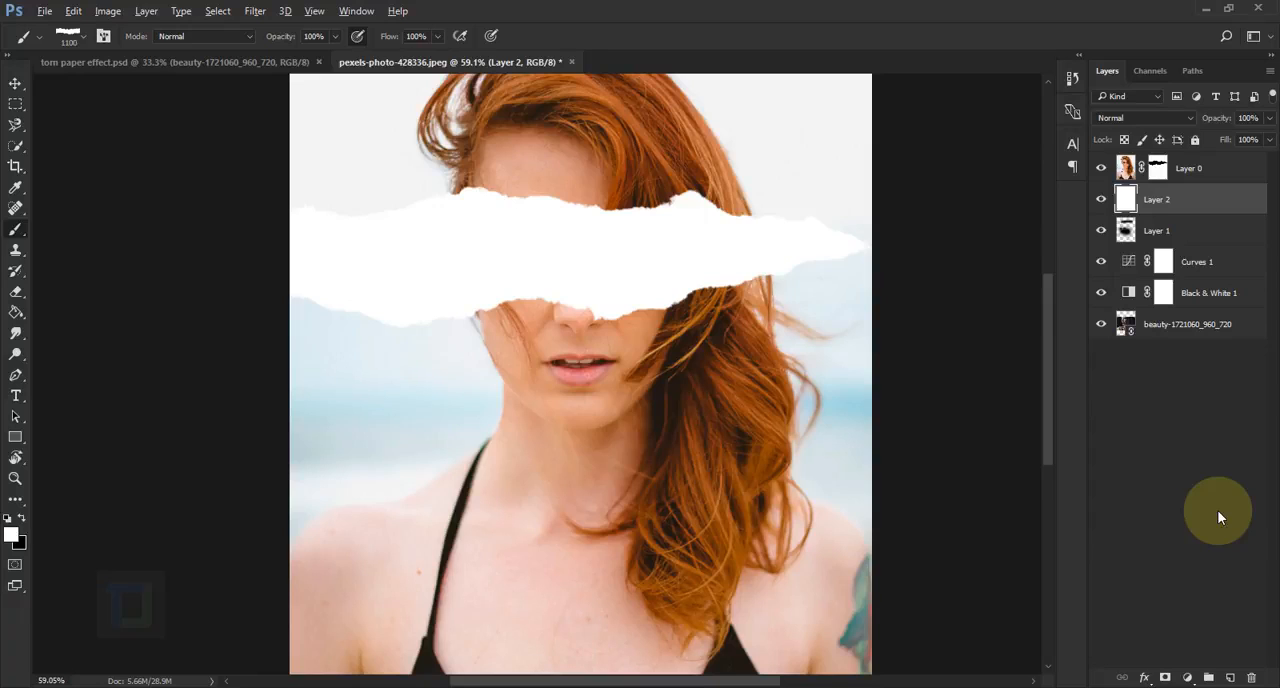
# Add a black layer mask to Layer 2 that hides the white fill
pyautogui.click(1165, 679)
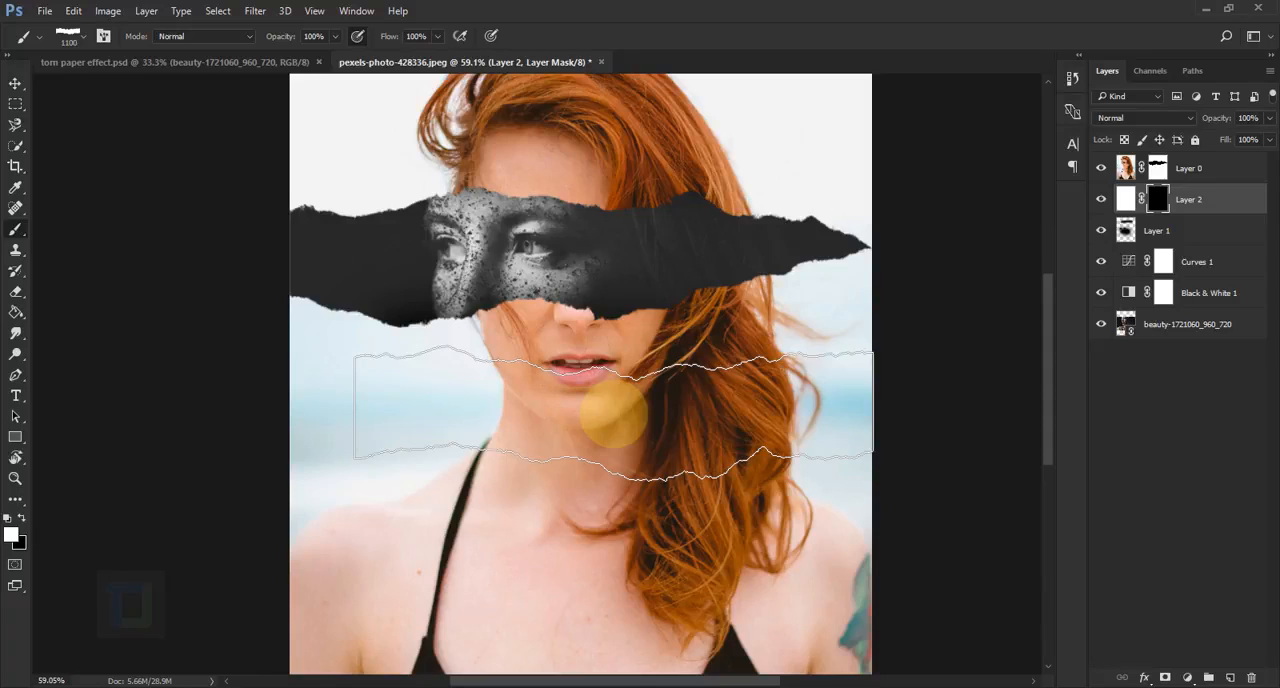
pyautogui.moveTo(612, 412); pyautogui.dragTo(480, 410)
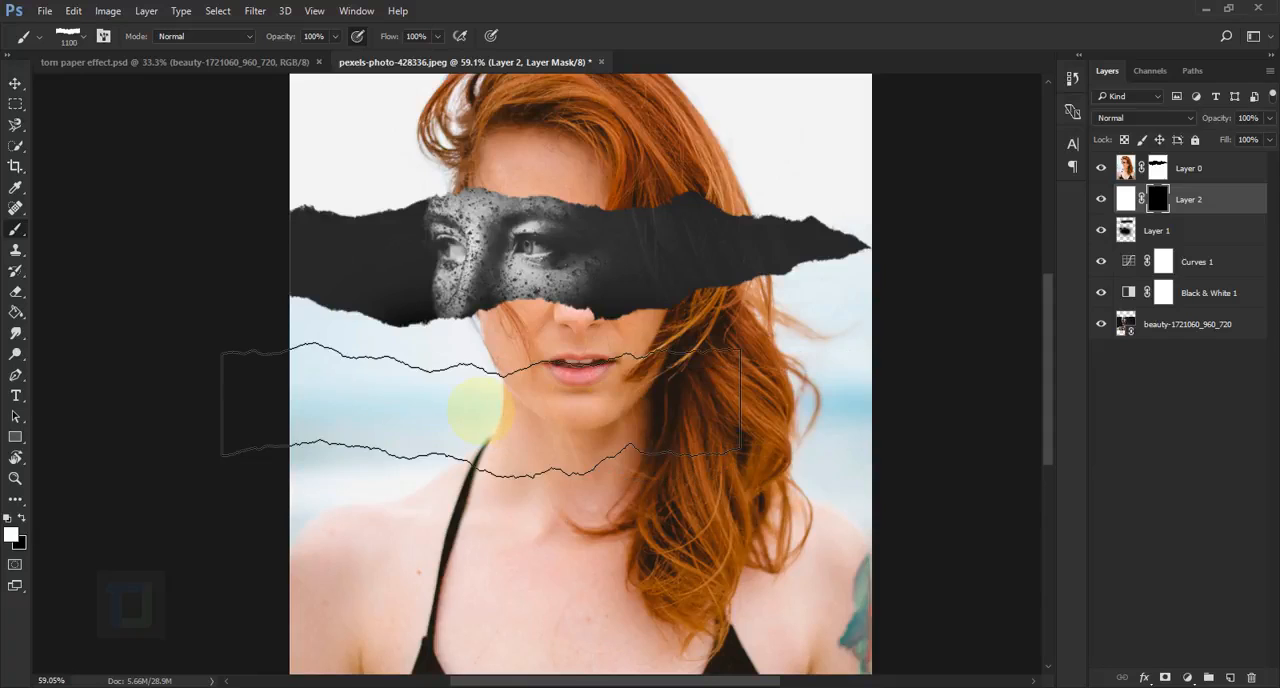
pyautogui.hotkey('ctrl', 'd')
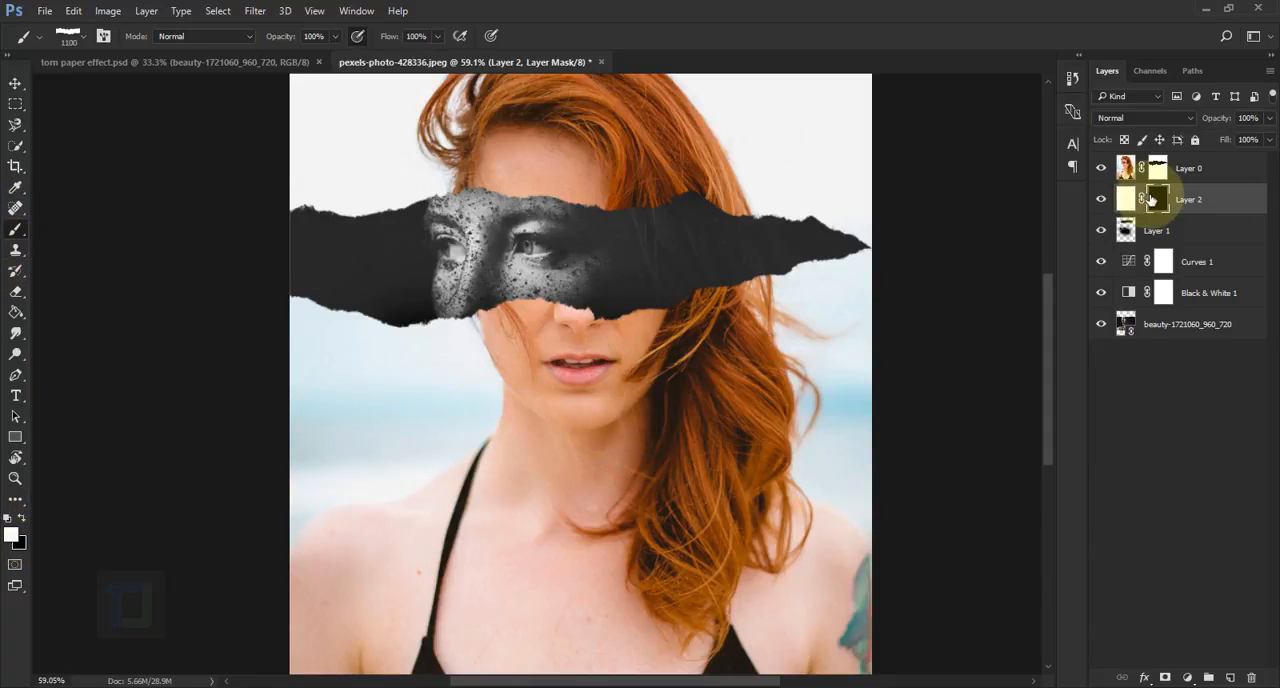
# Reduce the torn paper brush to 800 px and stamp white along the lower torn edge's left part on Layer 2's mask
pyautogui.press('[')
pyautogui.press('[')
pyautogui.press('[')
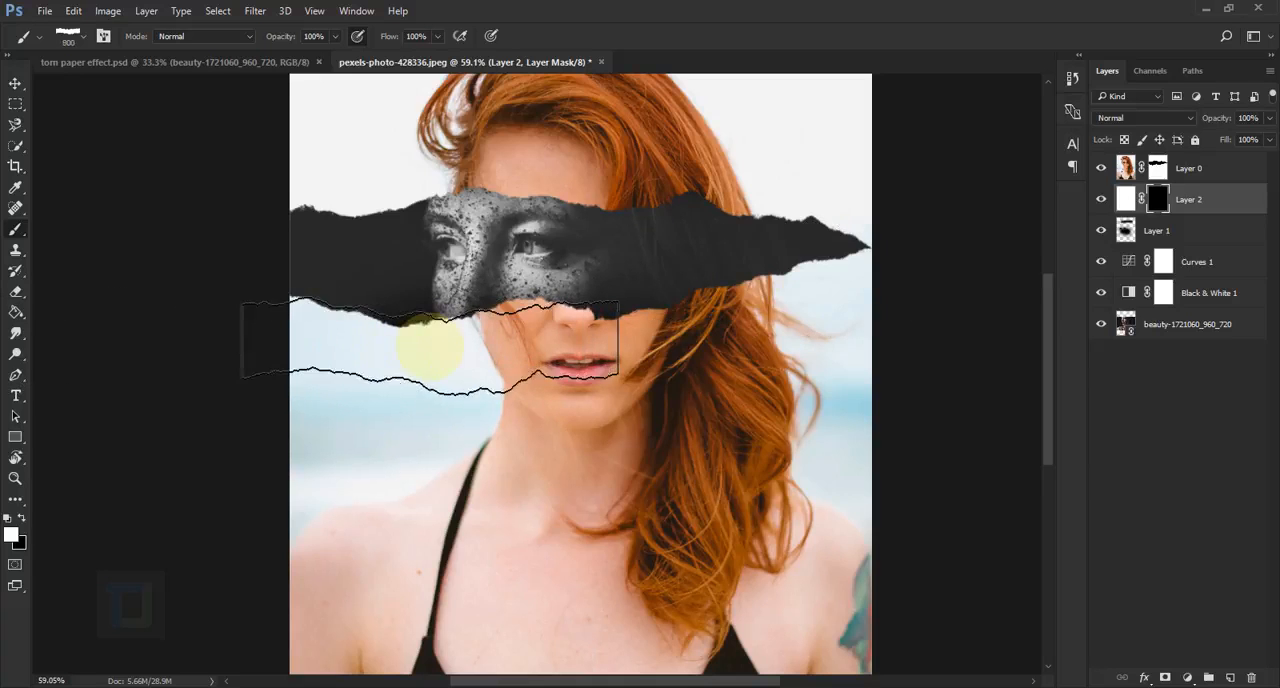
pyautogui.click(428, 345)
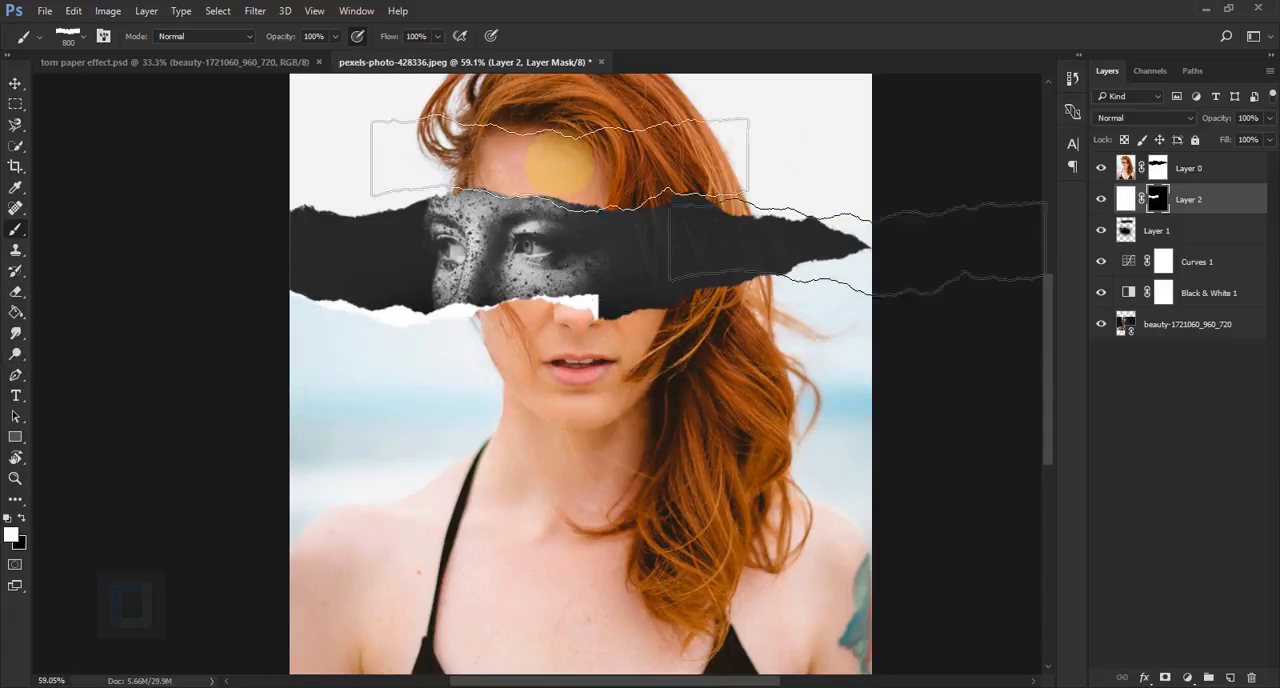
# Reveal white paper along the rest of the lower torn edge using the 2029 brush at 1250 px and 17°, and the 2027 brush at -26°
pyautogui.click(103, 36)
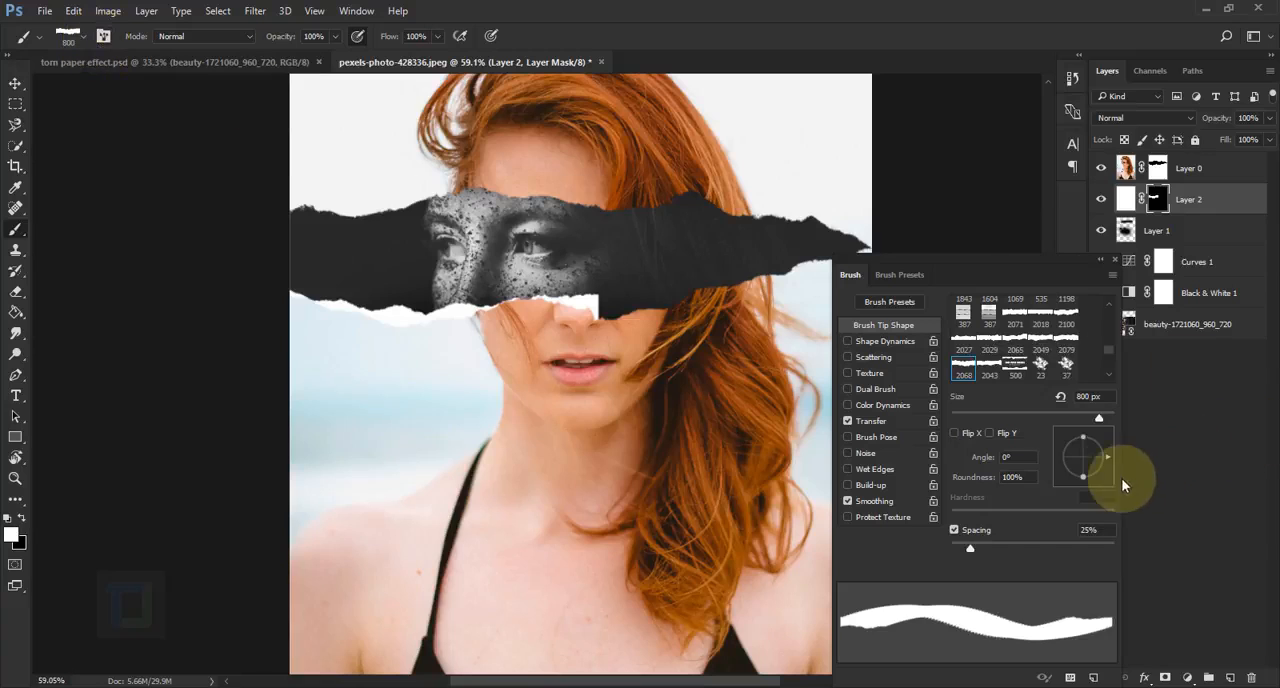
pyautogui.moveTo(1106, 458); pyautogui.dragTo(1106, 449)
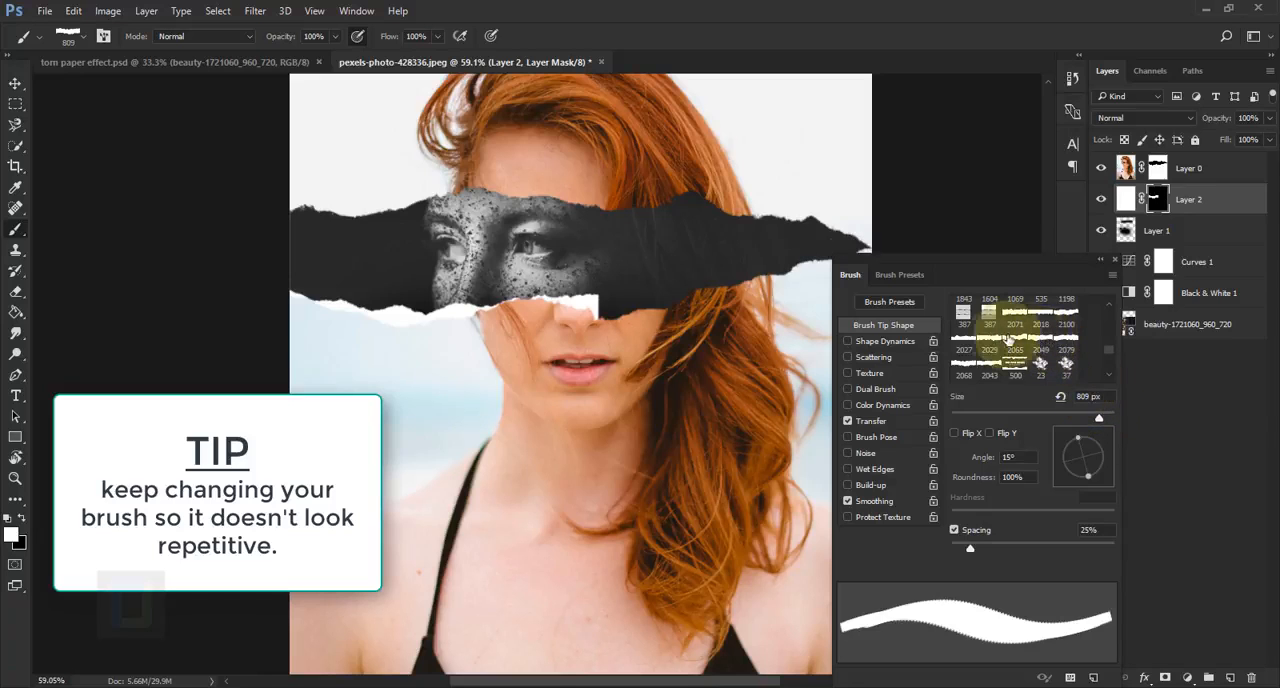
pyautogui.click(990, 345)
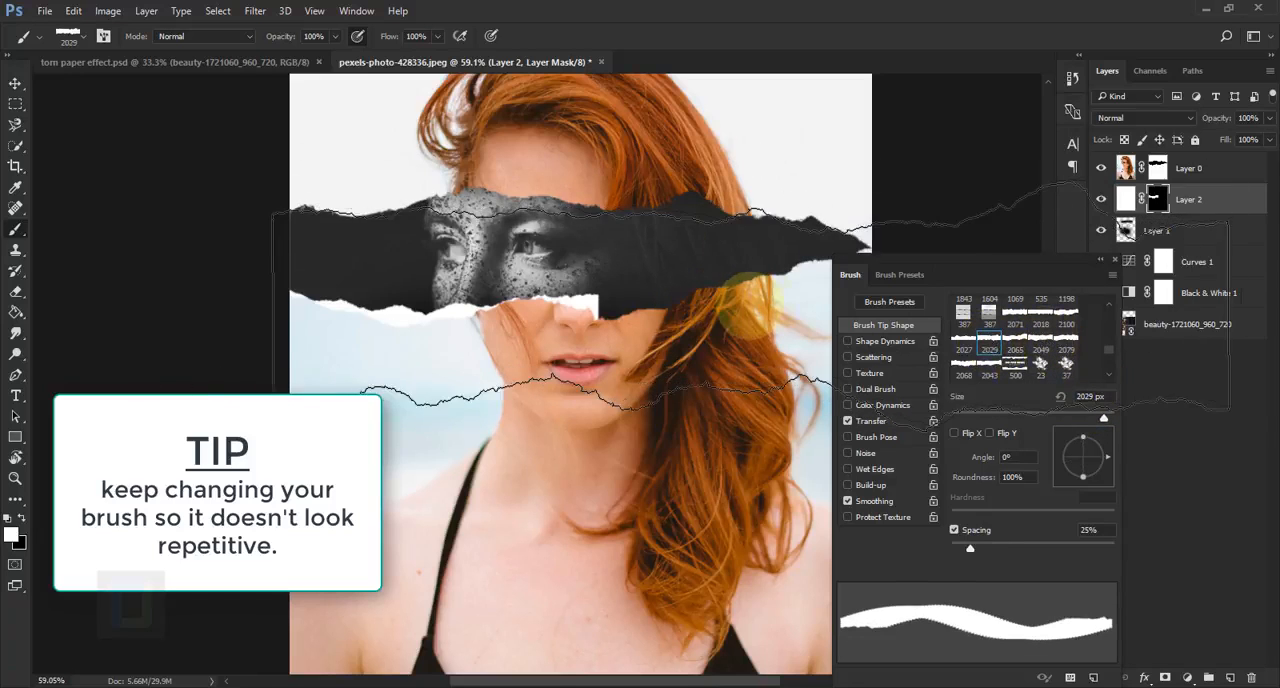
pyautogui.press('[')
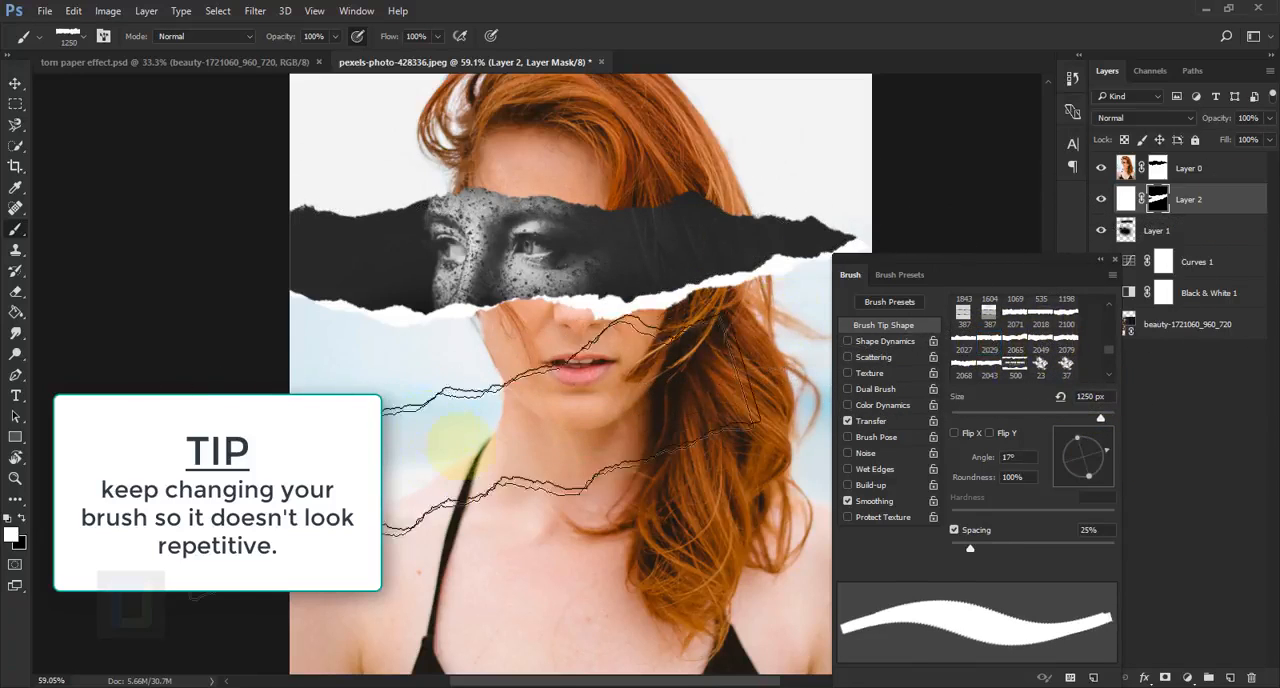
pyautogui.click(1097, 419)
pyautogui.click(963, 343)
pyautogui.scroll(-3, 357, 366)
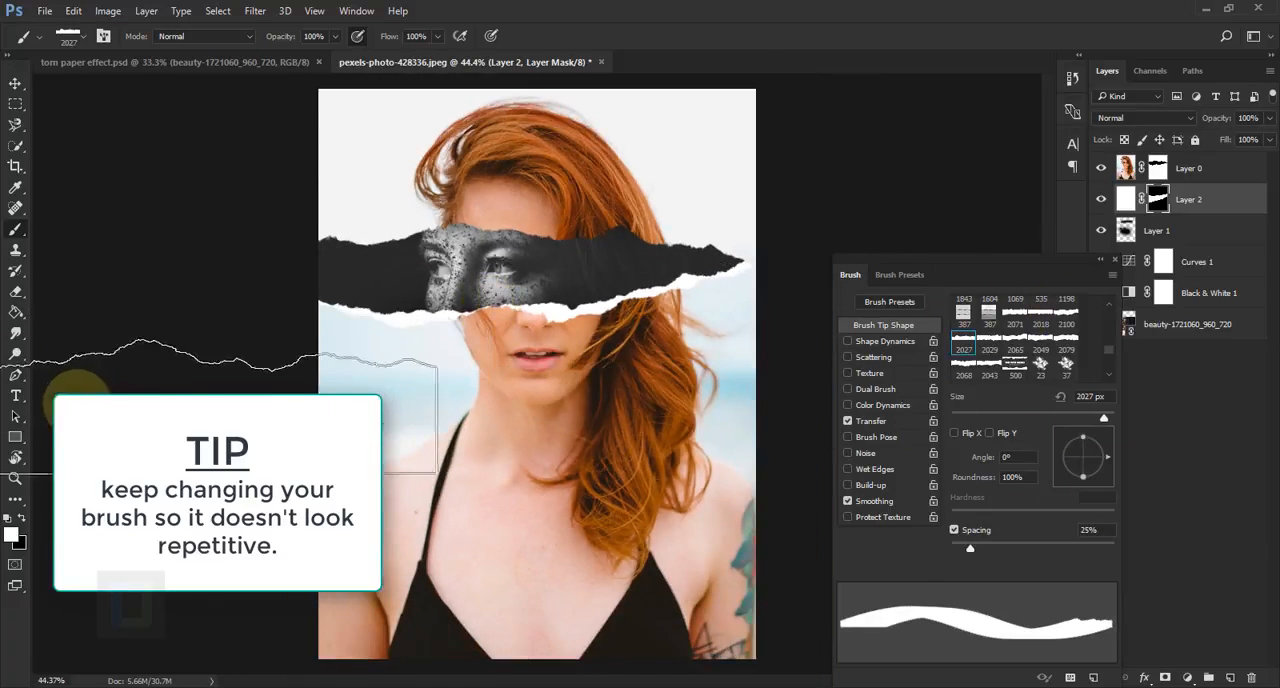
pyautogui.scroll(-1, 320, 380)
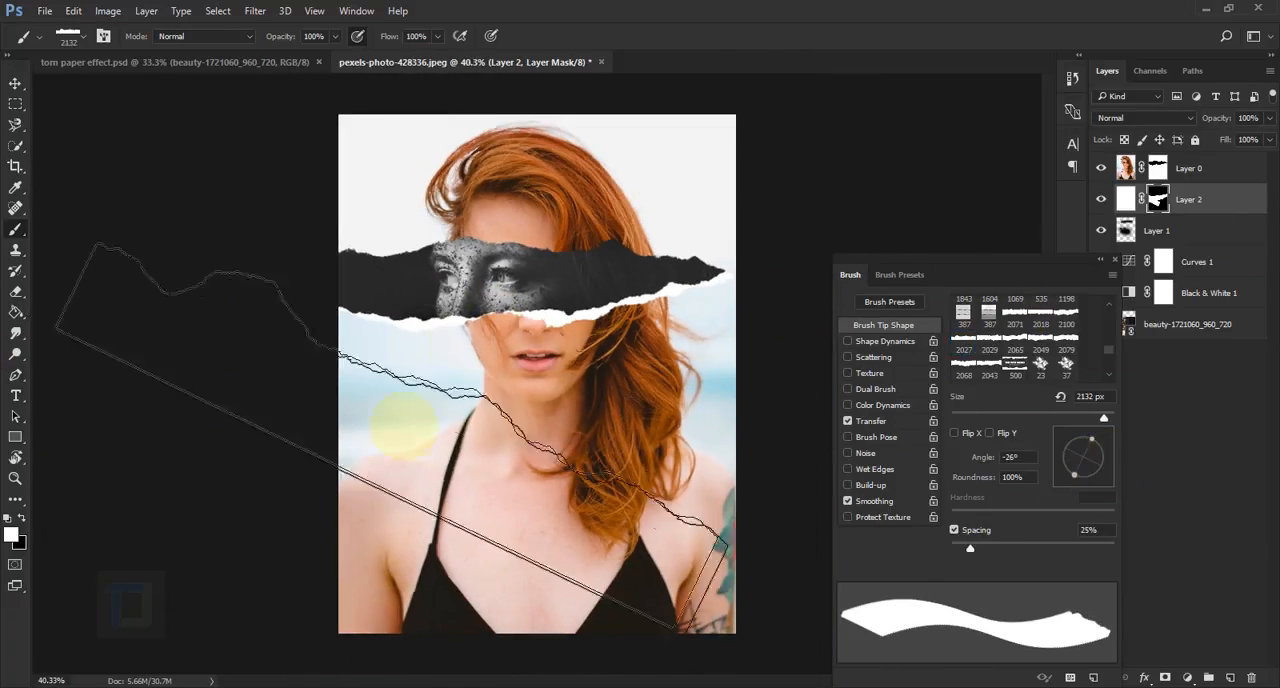
# Reveal white paper along the right part of the upper torn edge using the 2018 torn paper brush tilted to -8°
pyautogui.click(1031, 317)
pyautogui.click(1031, 319)
pyautogui.moveTo(1081, 441); pyautogui.dragTo(1103, 460)
pyautogui.press('[')
pyautogui.click(607, 203)
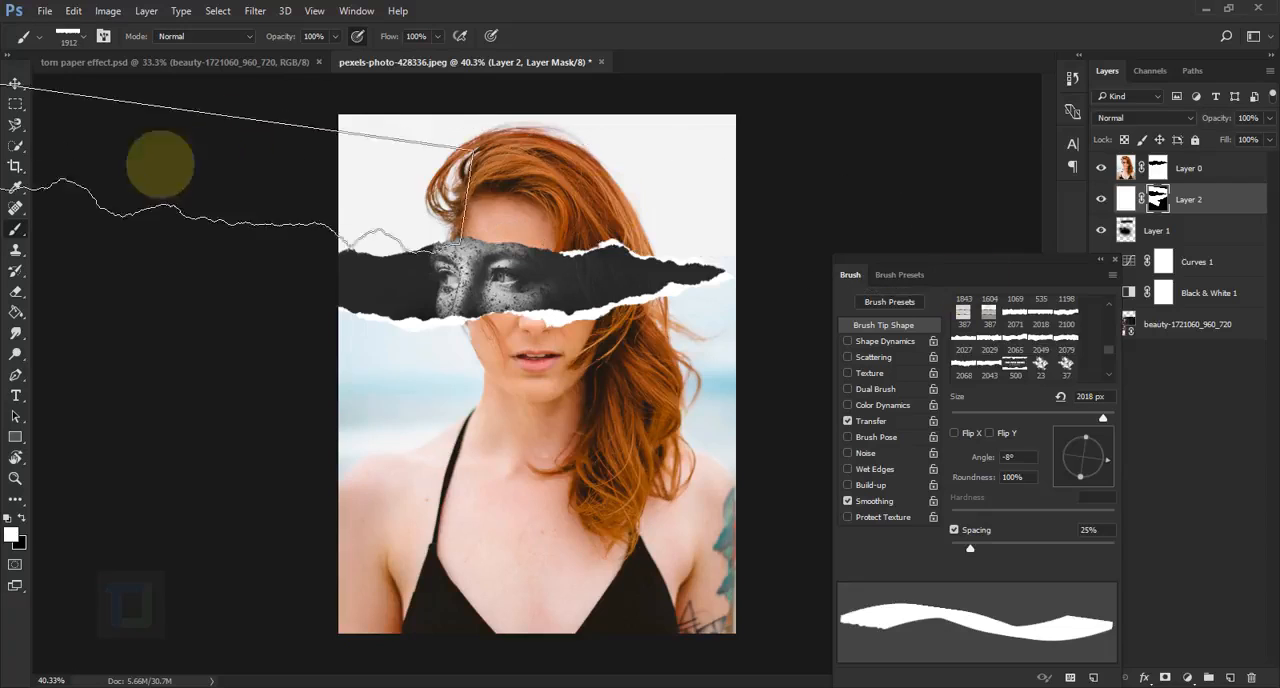
# Reveal white paper along the middle of the upper torn edge with the 2029 brush at 1000 px, and rotate the brush tip to 12°
pyautogui.click(1107, 454)
pyautogui.click(989, 342)
pyautogui.press('[')
pyautogui.press('[')
pyautogui.press('[')
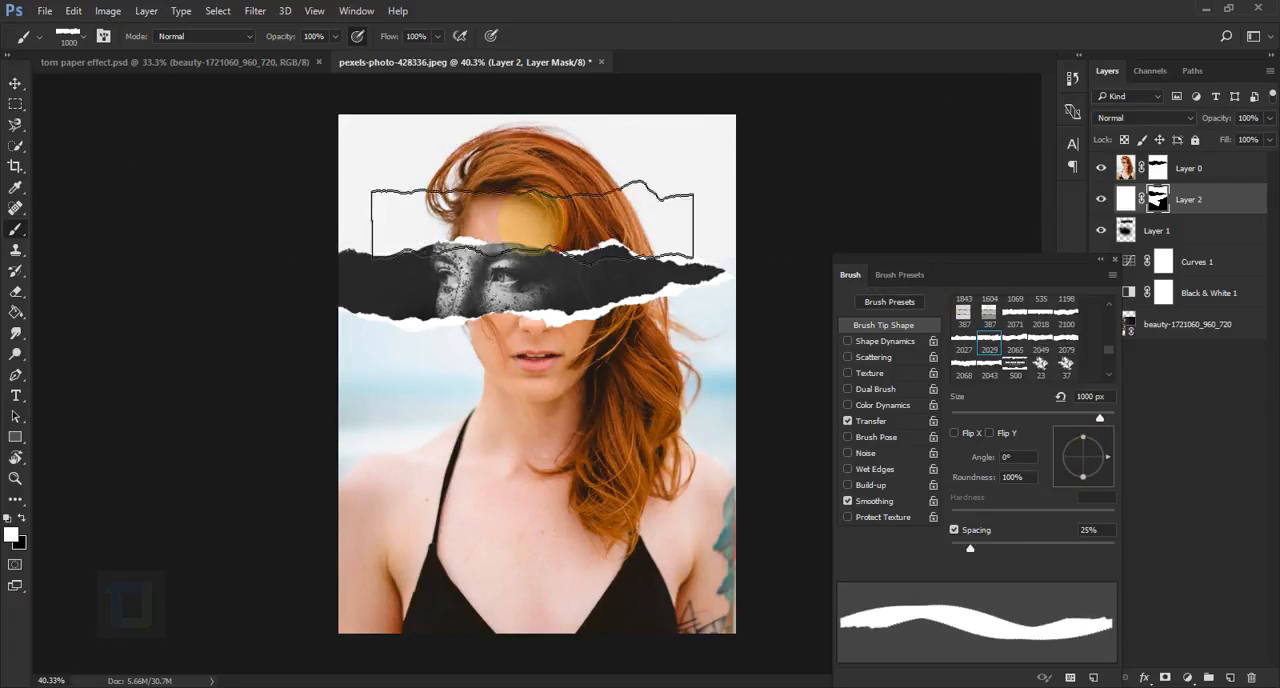
pyautogui.click(533, 220)
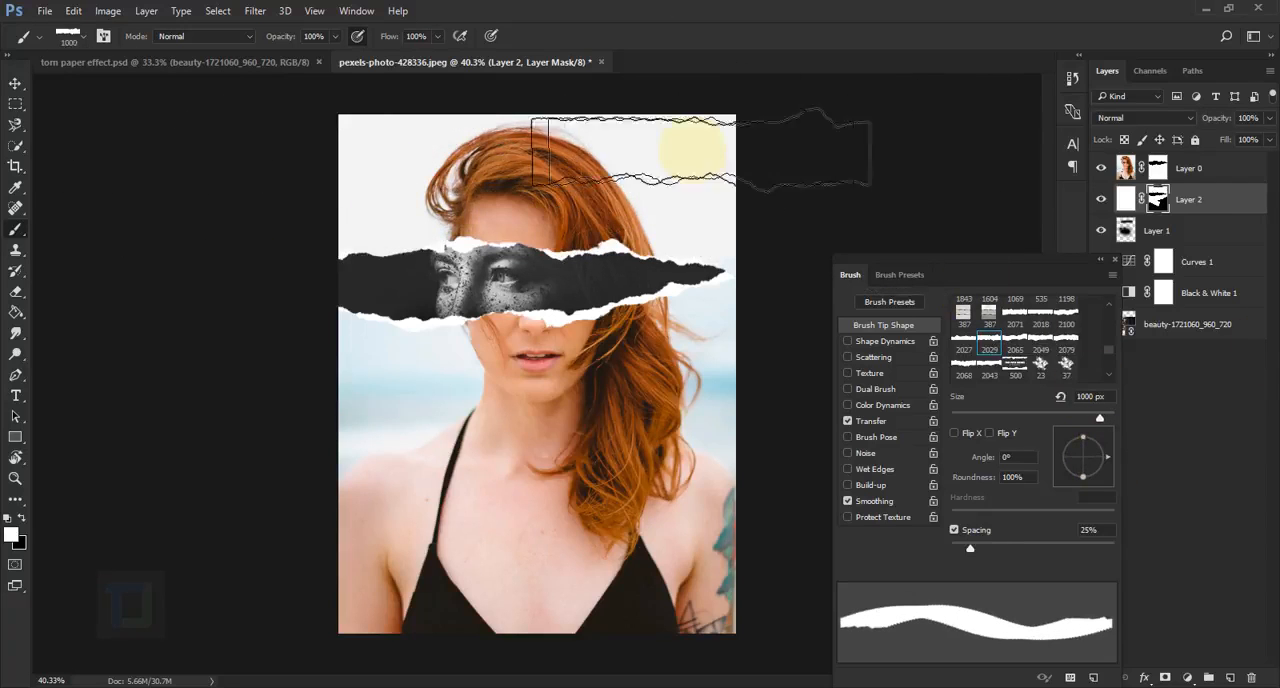
pyautogui.click(1106, 452)
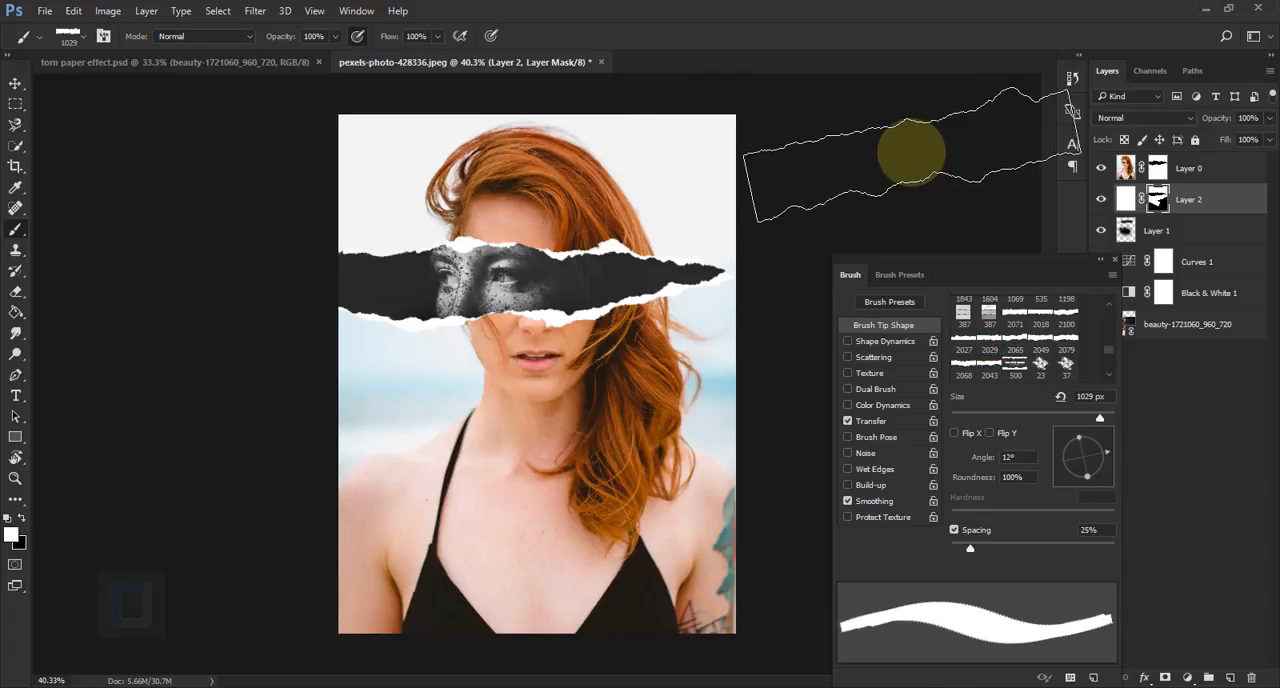
pyautogui.scroll(-1, 714, 383)
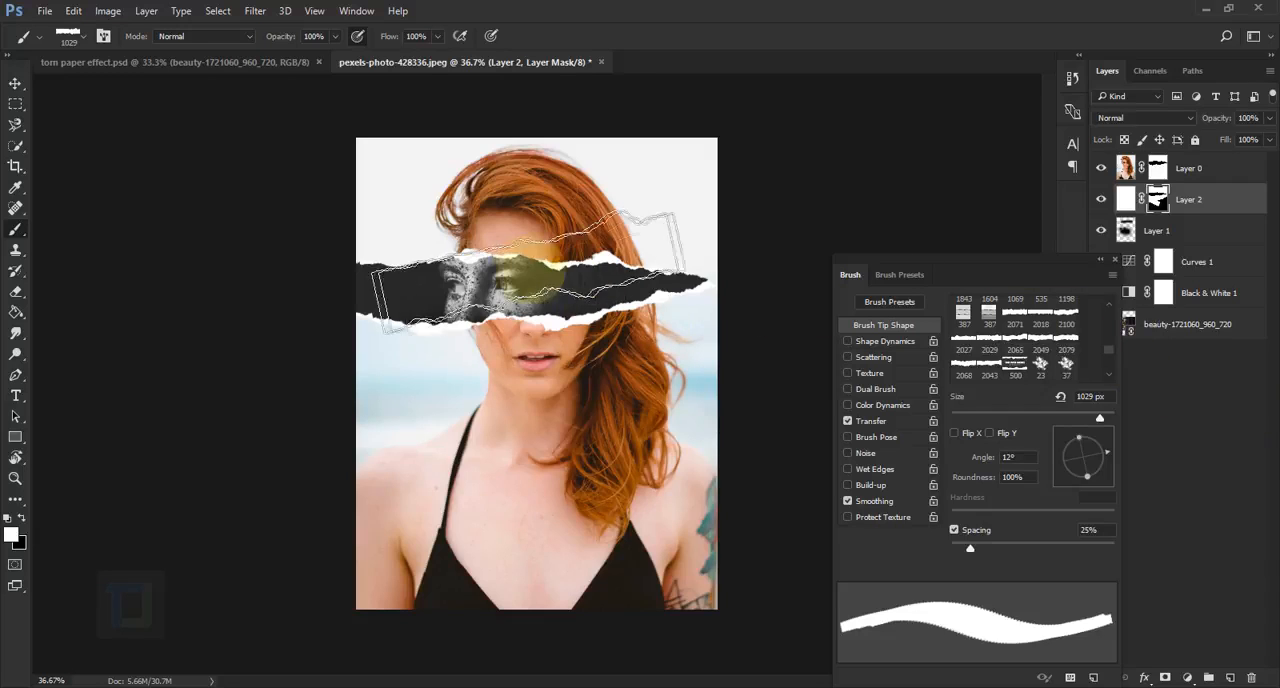
pyautogui.click(1115, 261)
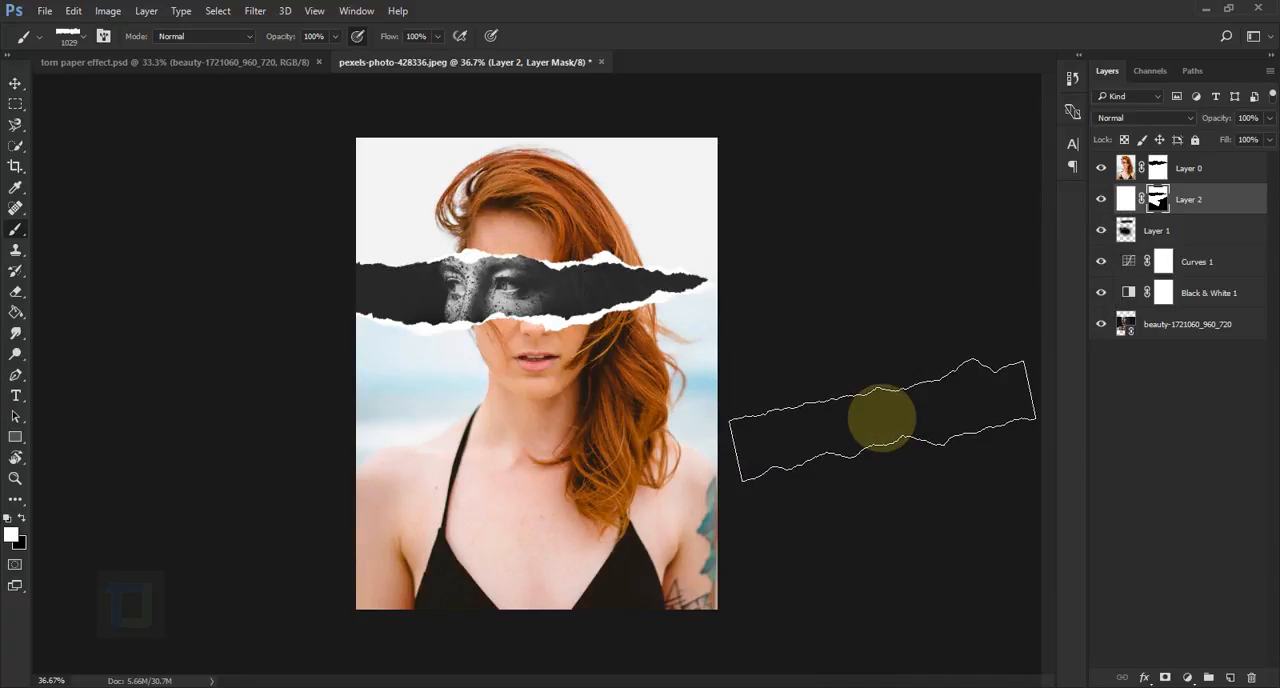
# Add a Multiply drop shadow to Layer 0 with 51% opacity, 4 px distance and 2 px size
pyautogui.click(1242, 168)
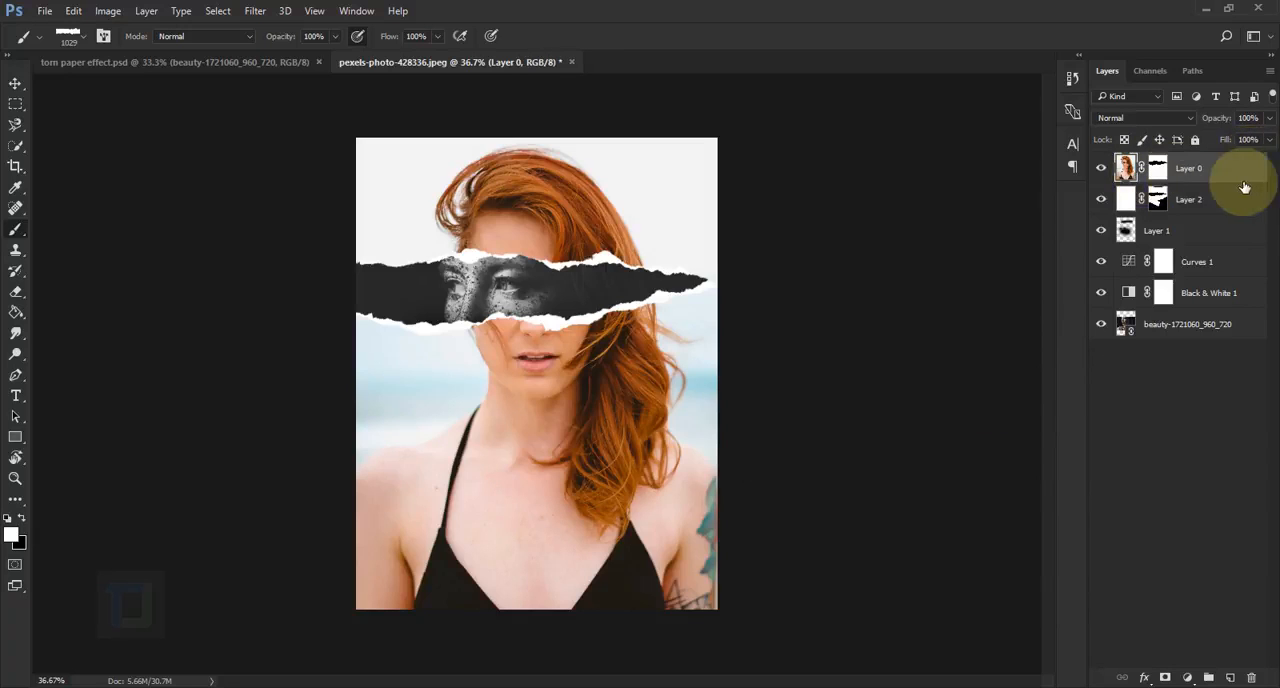
pyautogui.rightClick(1240, 168)
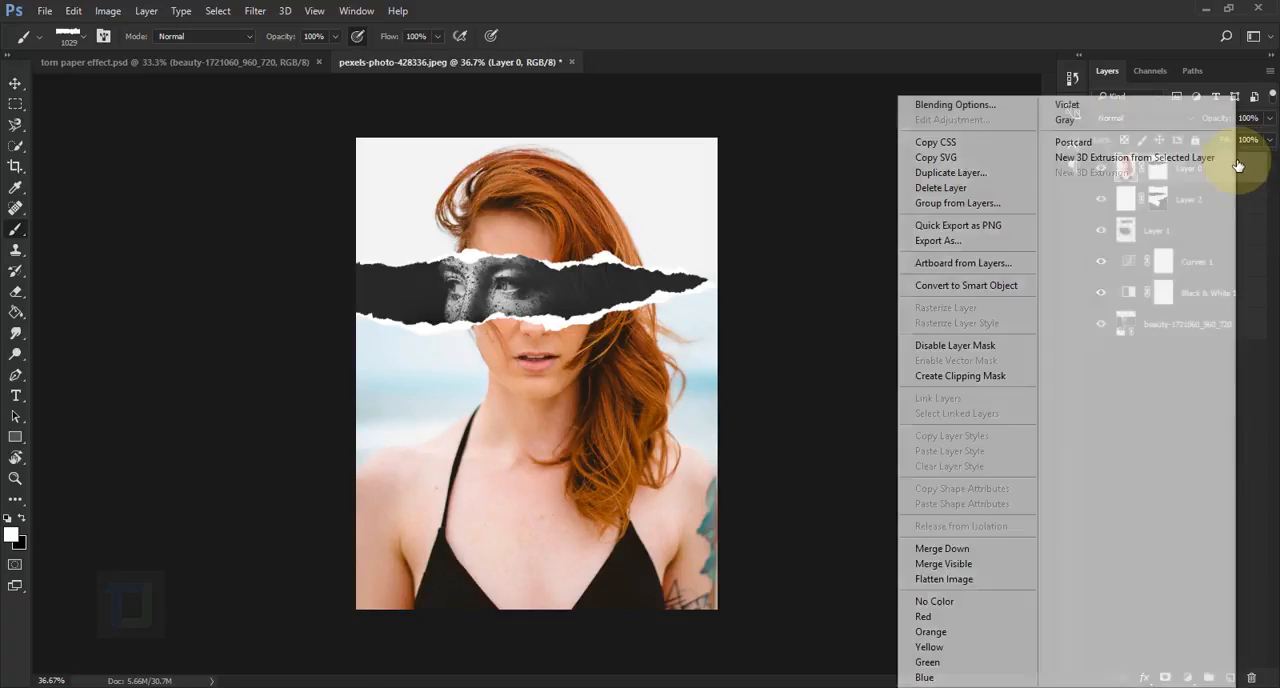
pyautogui.click(955, 104)
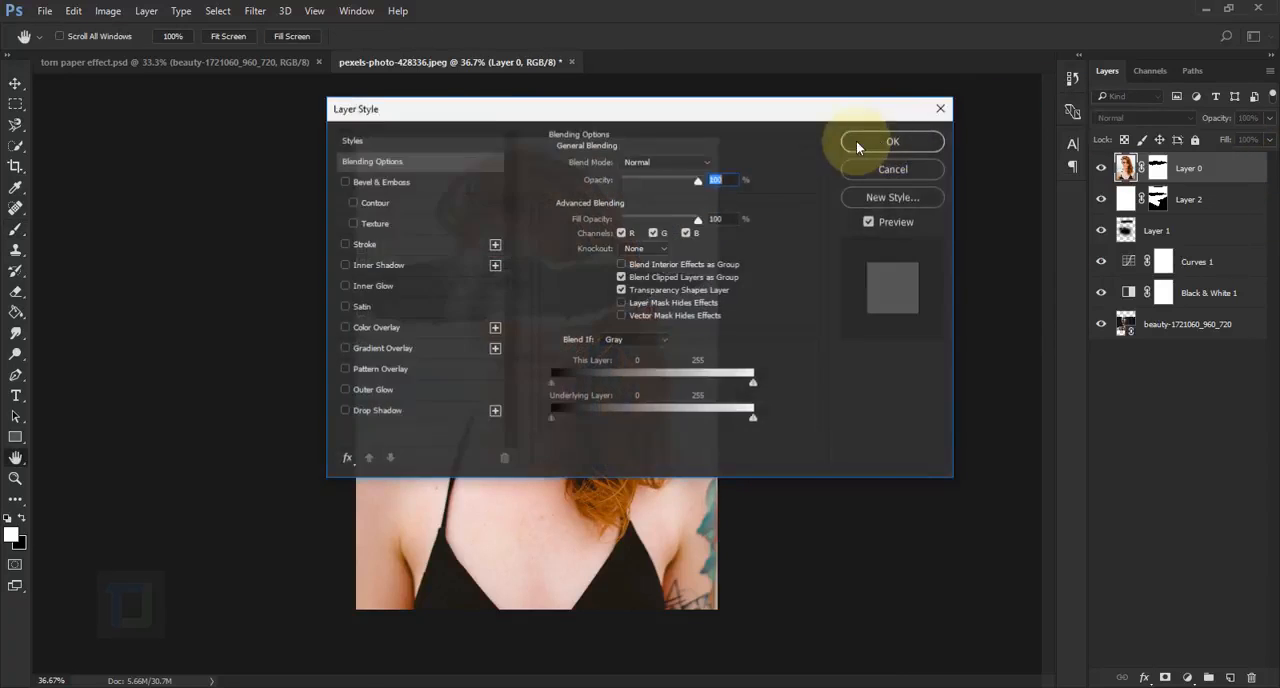
pyautogui.moveTo(782, 114); pyautogui.dragTo(1197, 127)
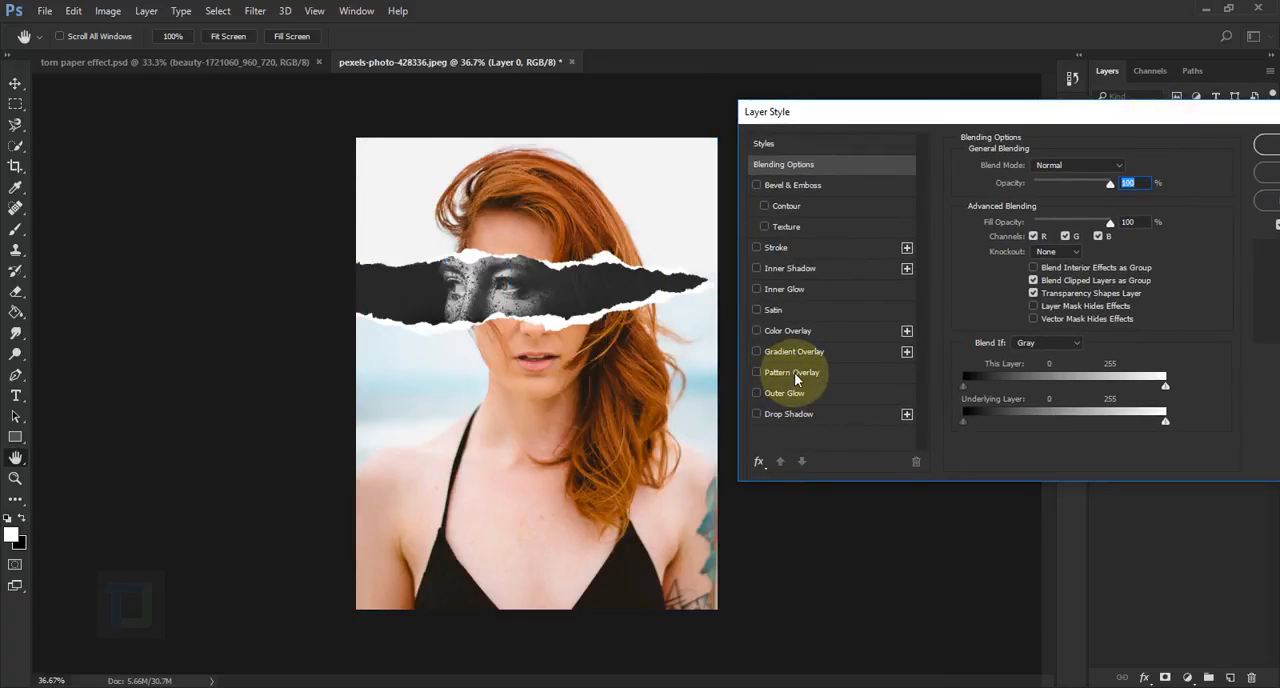
pyautogui.click(788, 413)
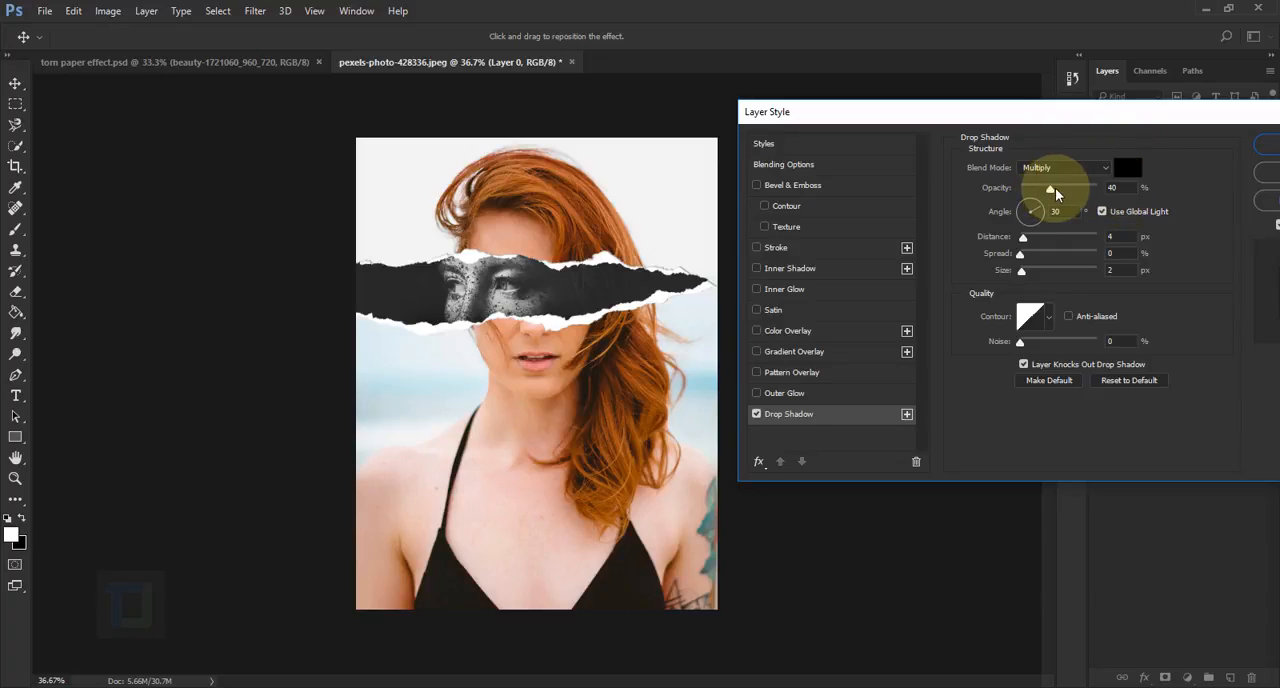
pyautogui.moveTo(1051, 195); pyautogui.dragTo(1056, 195)
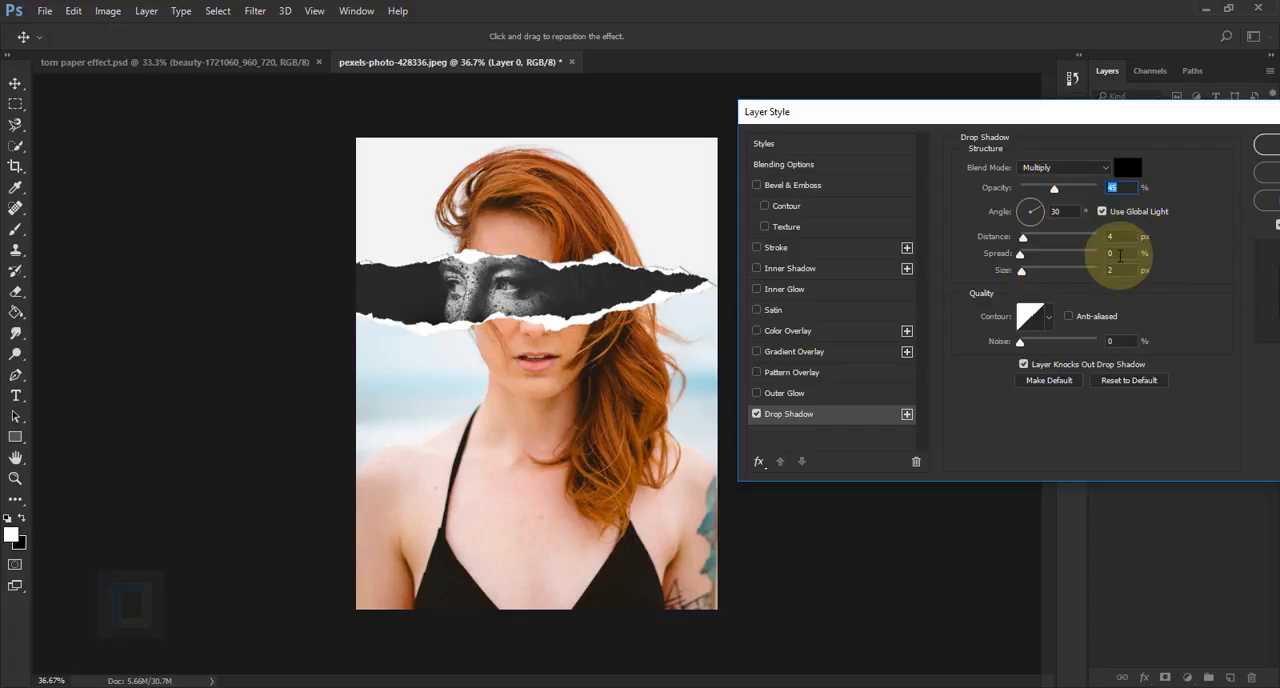
pyautogui.click(1114, 271)
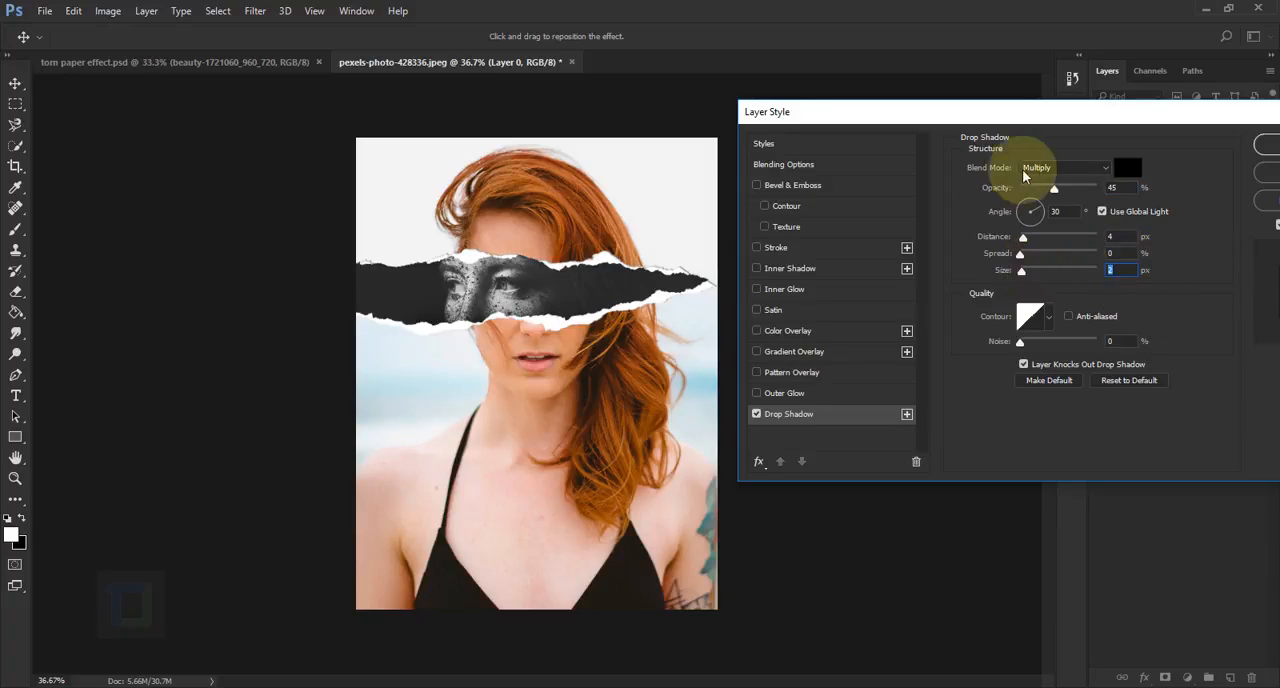
pyautogui.moveTo(1055, 193); pyautogui.dragTo(1060, 197)
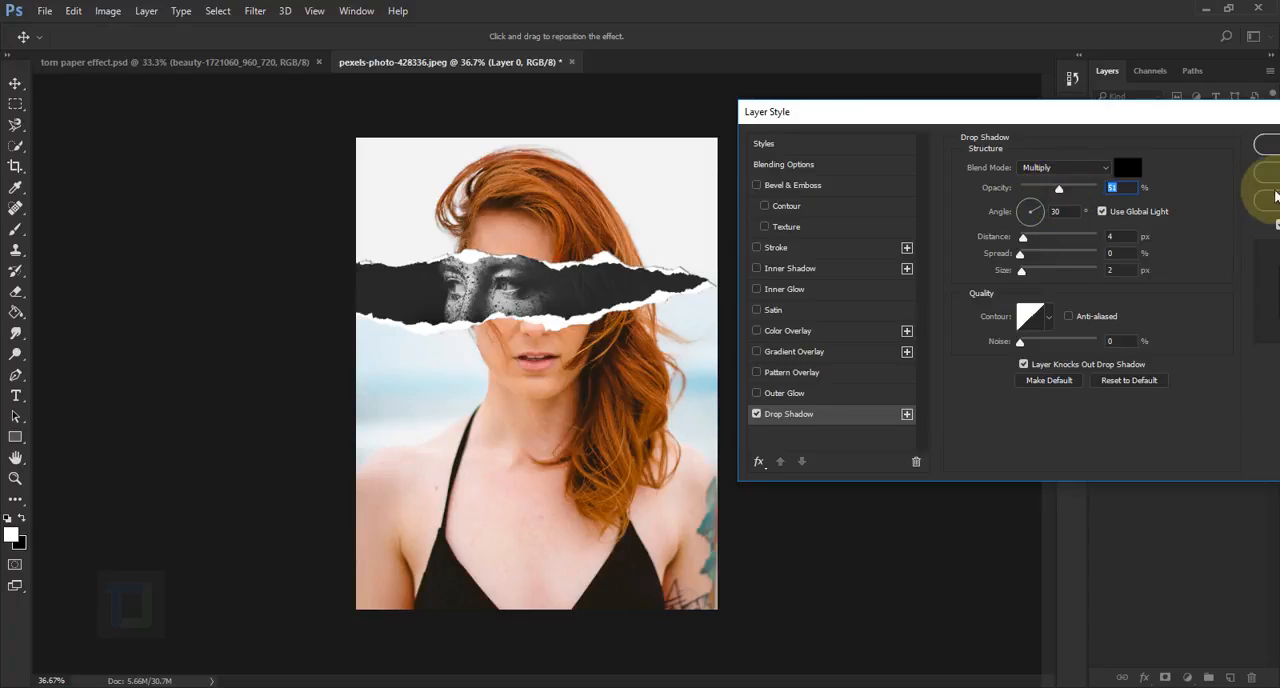
pyautogui.click(1263, 145)
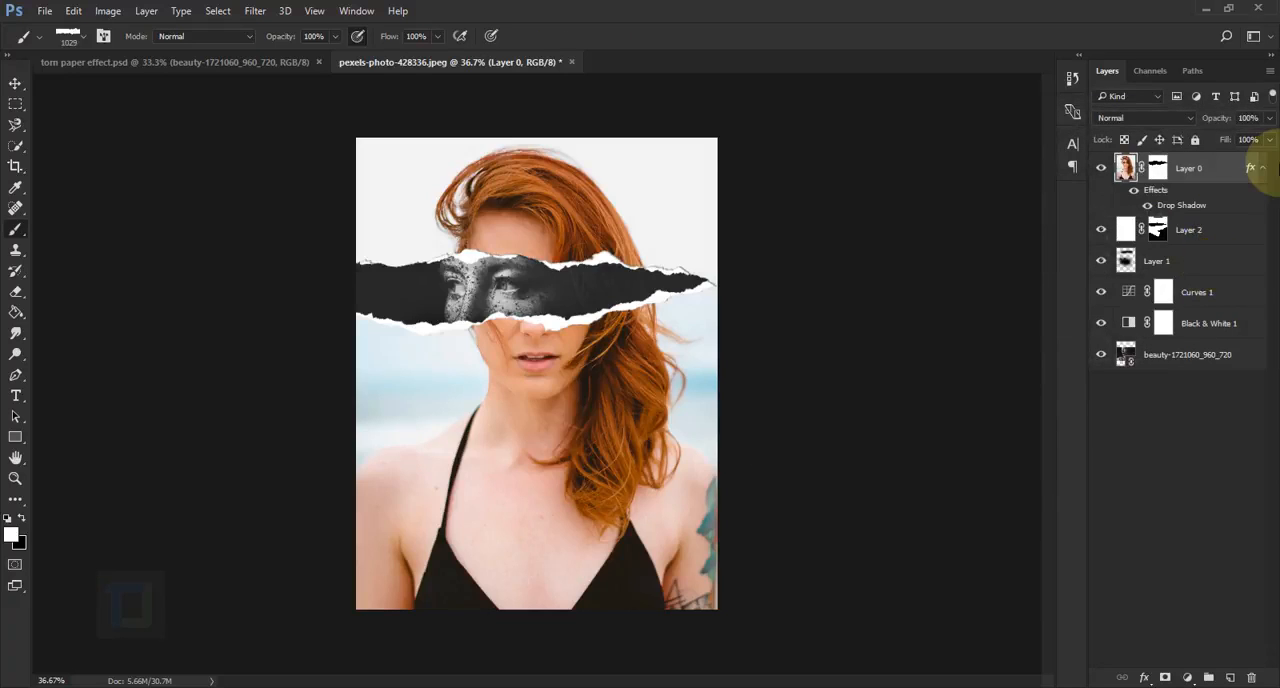
# Add a drop shadow to Layer 2 with 51% opacity, 4 px distance and 2 px size, and compare its effects hidden and shown
pyautogui.click(1226, 229)
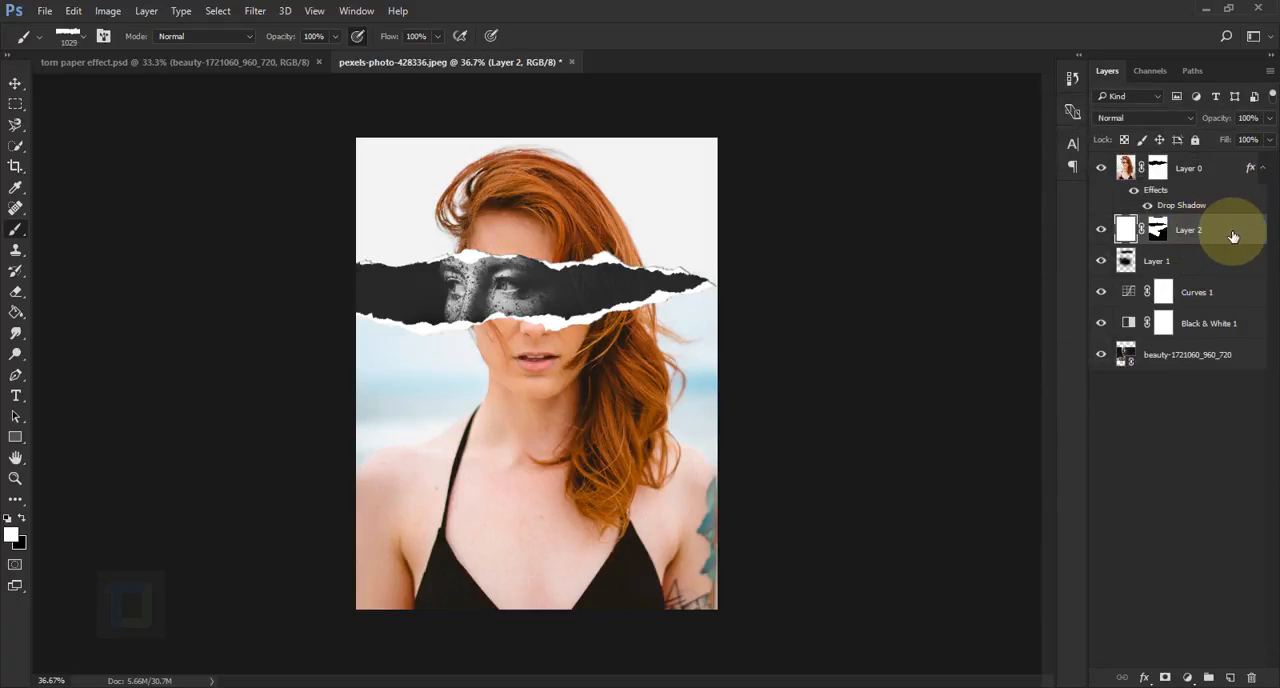
pyautogui.rightClick(1233, 232)
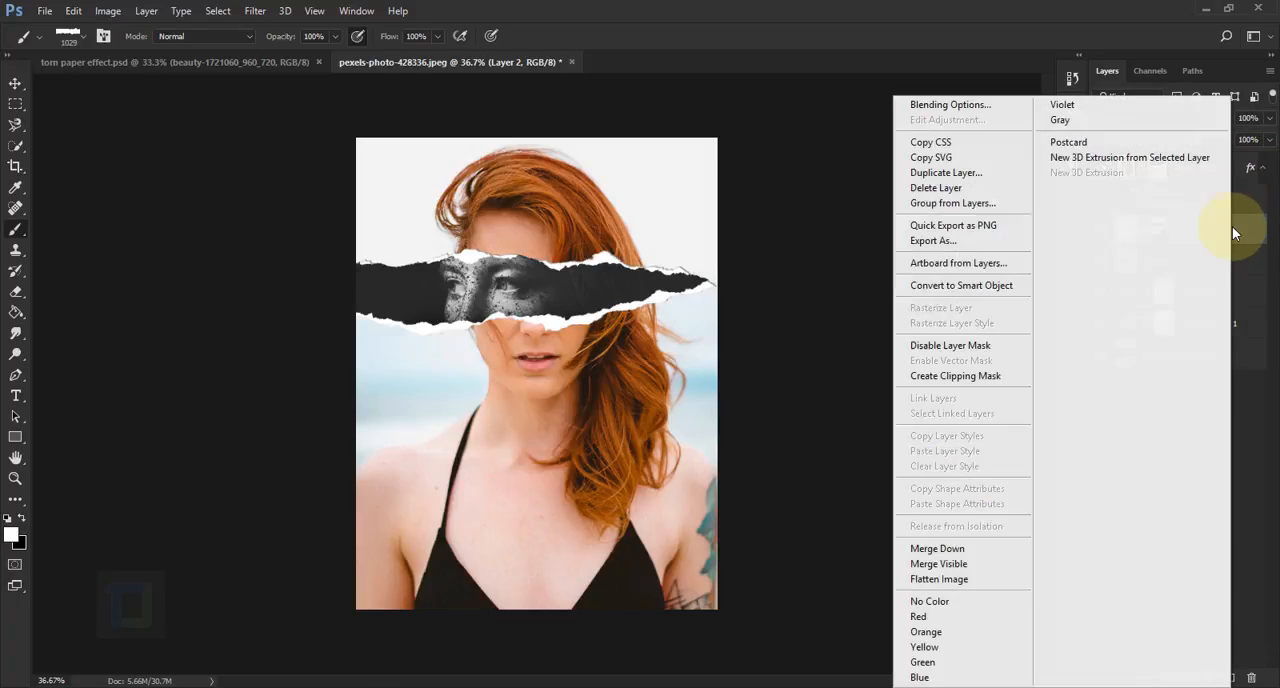
pyautogui.click(919, 104)
pyautogui.moveTo(714, 120); pyautogui.dragTo(1121, 121)
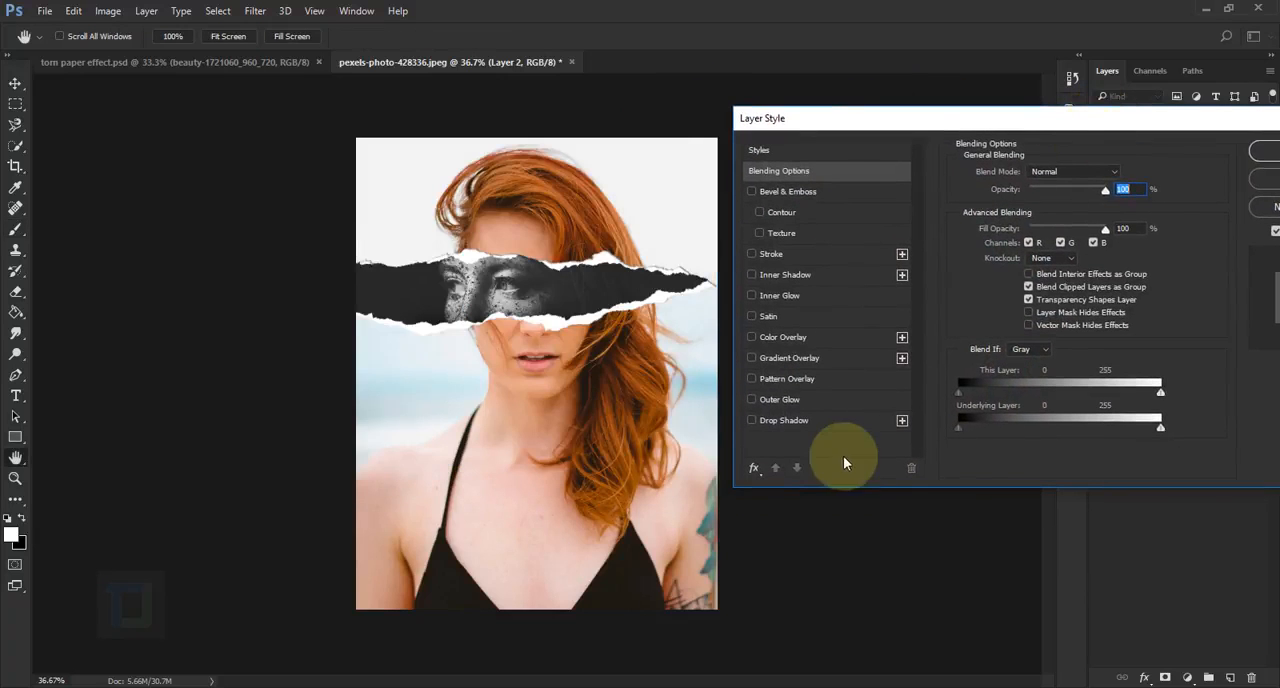
pyautogui.click(784, 421)
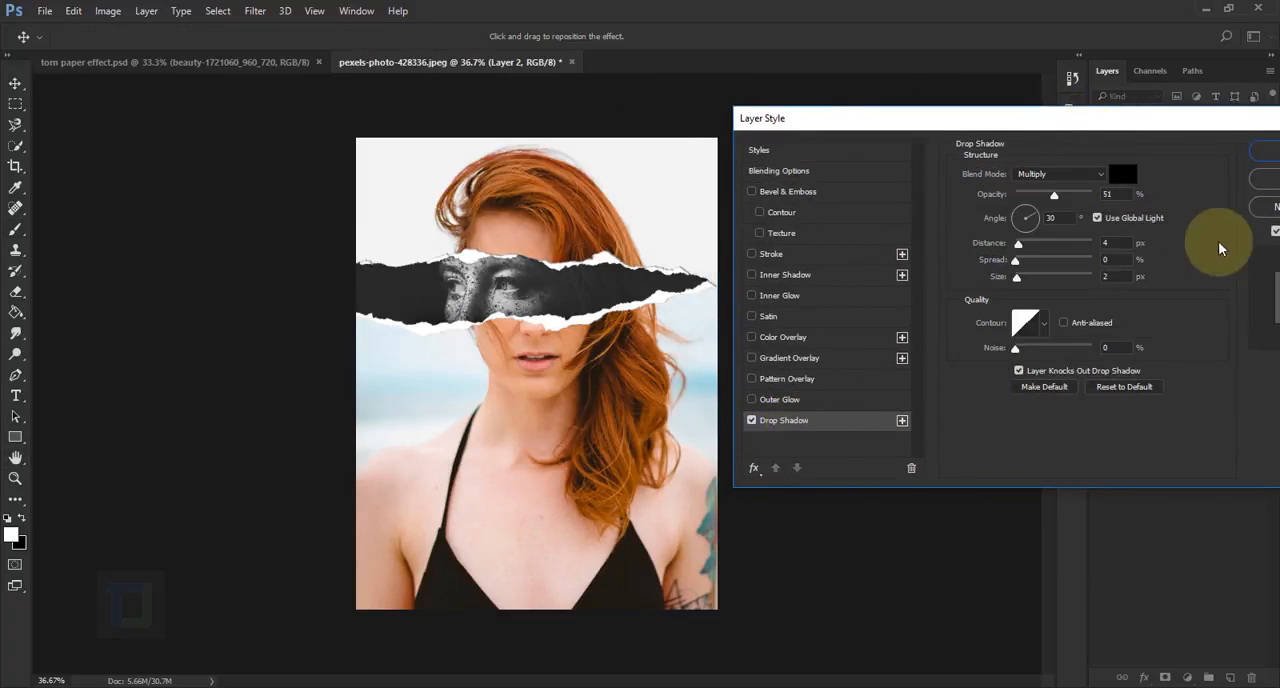
pyautogui.click(1106, 194)
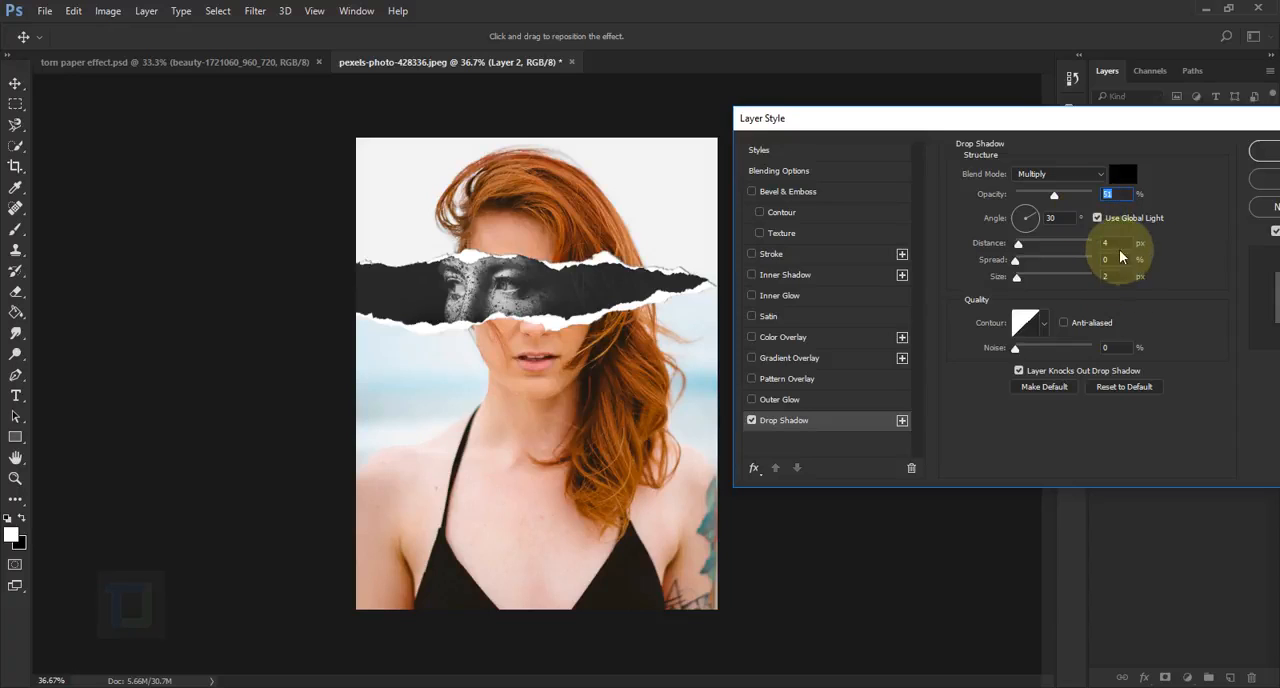
pyautogui.click(1270, 152)
pyautogui.press('b')
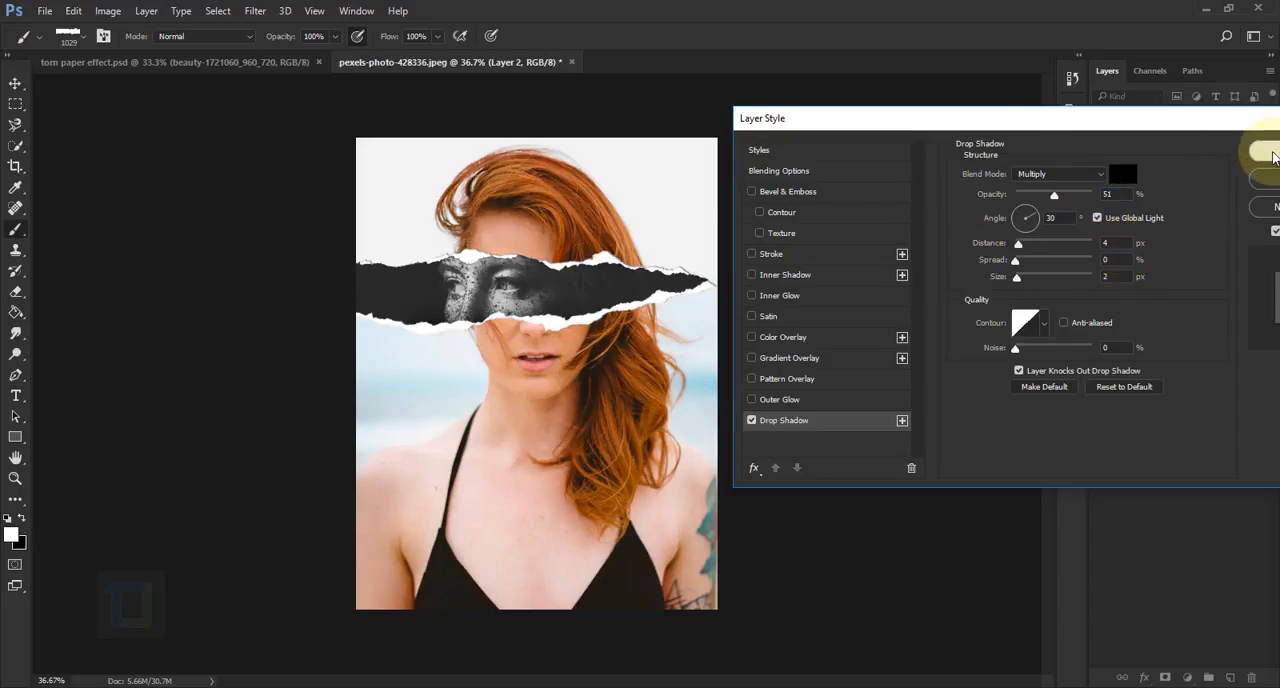
pyautogui.scroll(3, 495, 276)
pyautogui.scroll(2, 490, 276)
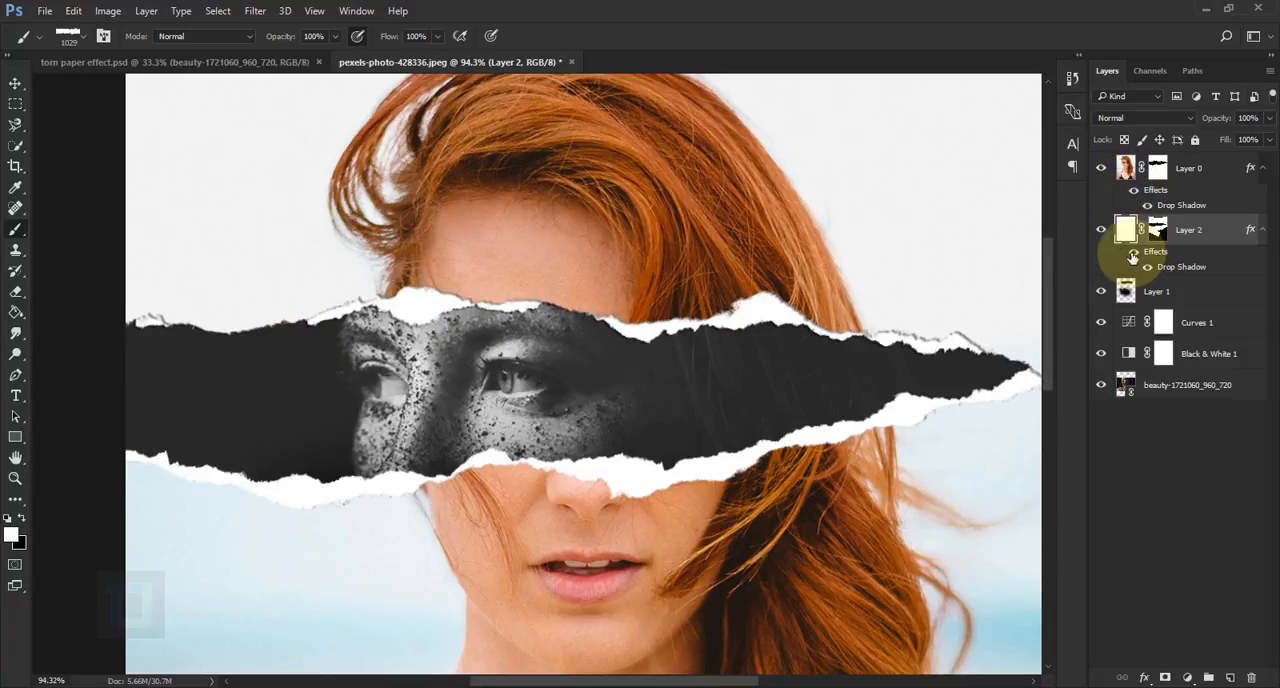
pyautogui.click(1133, 253)
pyautogui.click(1133, 253)
pyautogui.scroll(-4, 634, 250)
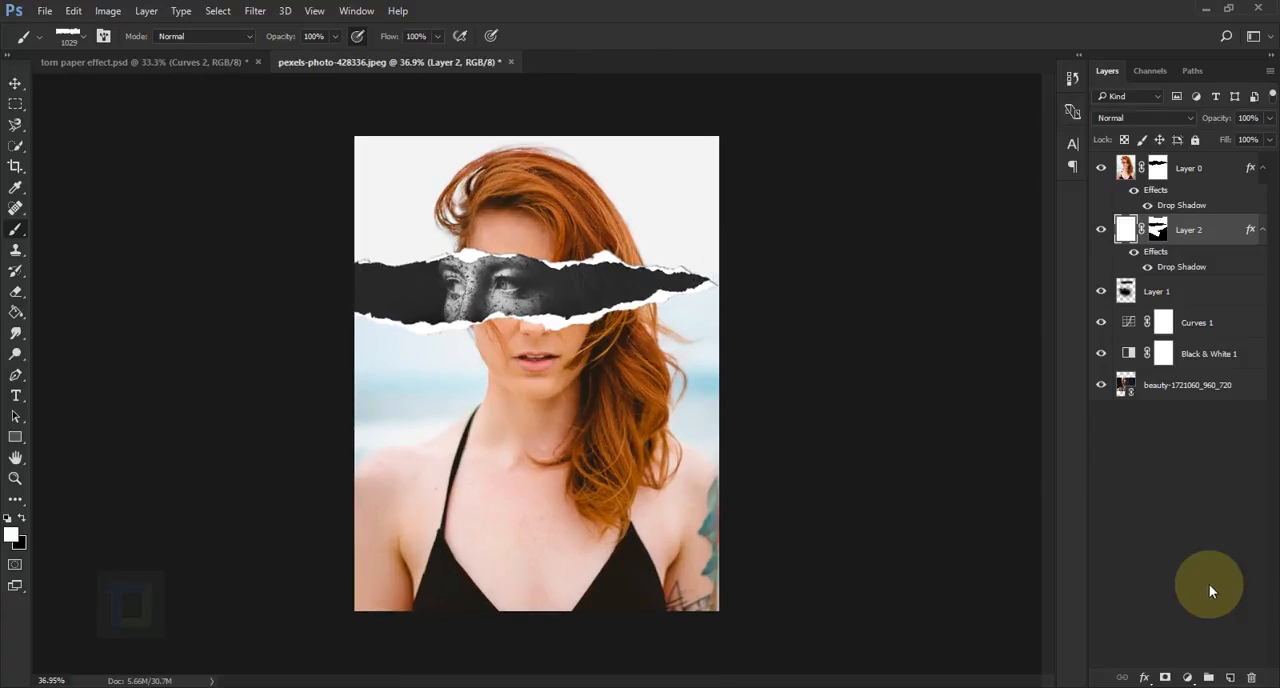
# Add a Vibrance adjustment layer above Layer 0 with Vibrance set to +42
pyautogui.click(1240, 168)
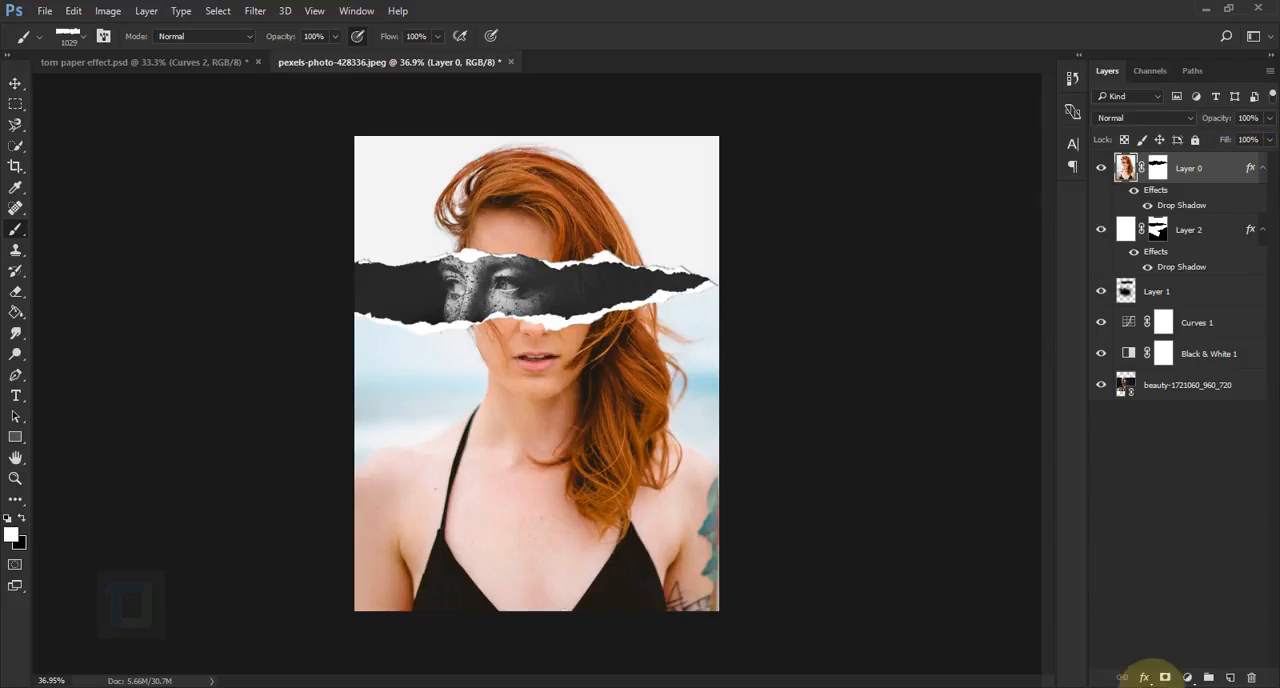
pyautogui.click(1187, 678)
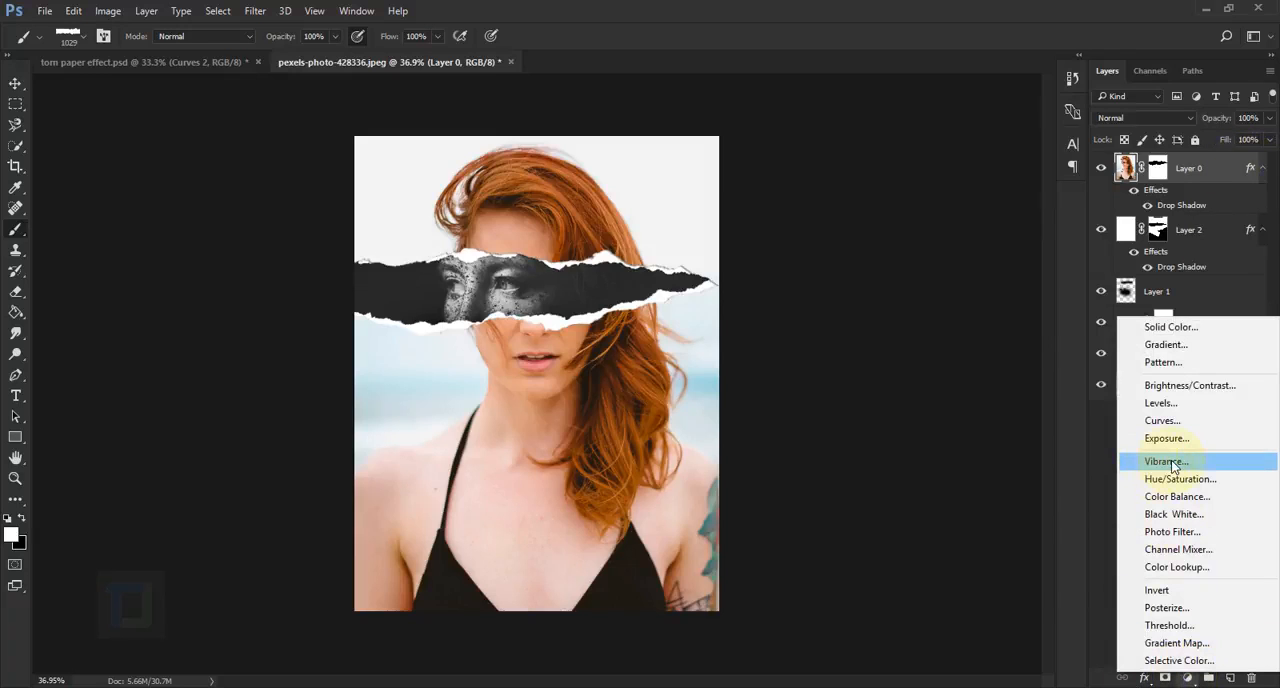
pyautogui.click(1166, 461)
pyautogui.moveTo(933, 382); pyautogui.dragTo(980, 376)
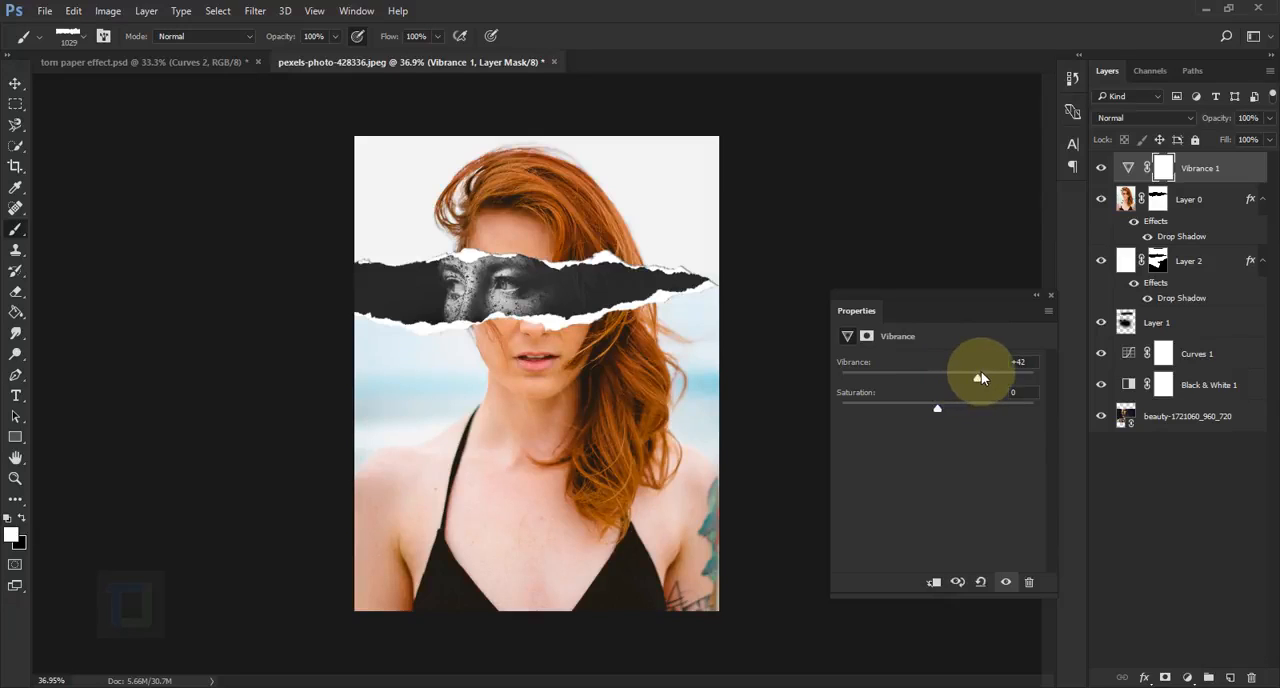
pyautogui.click(1050, 295)
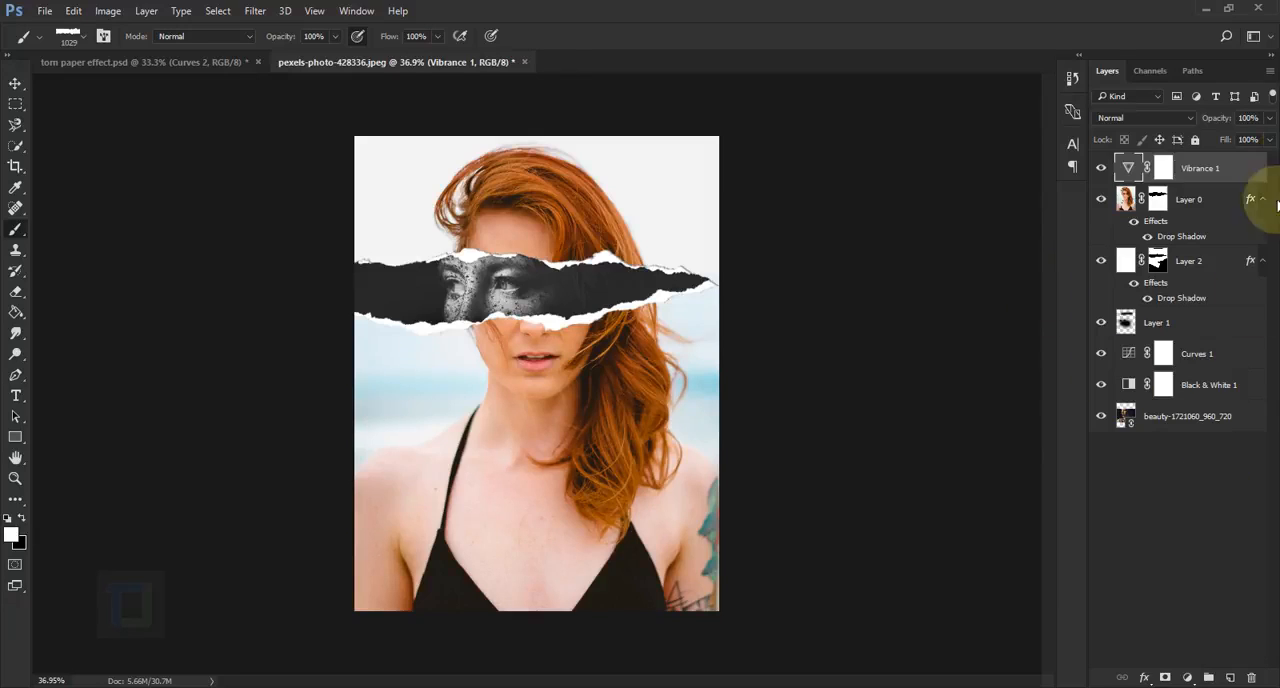
# Add a Curves adjustment layer on top, raising the highlights slightly, anchoring the shadows and lifting the black point for a faded contrast
pyautogui.click(1188, 678)
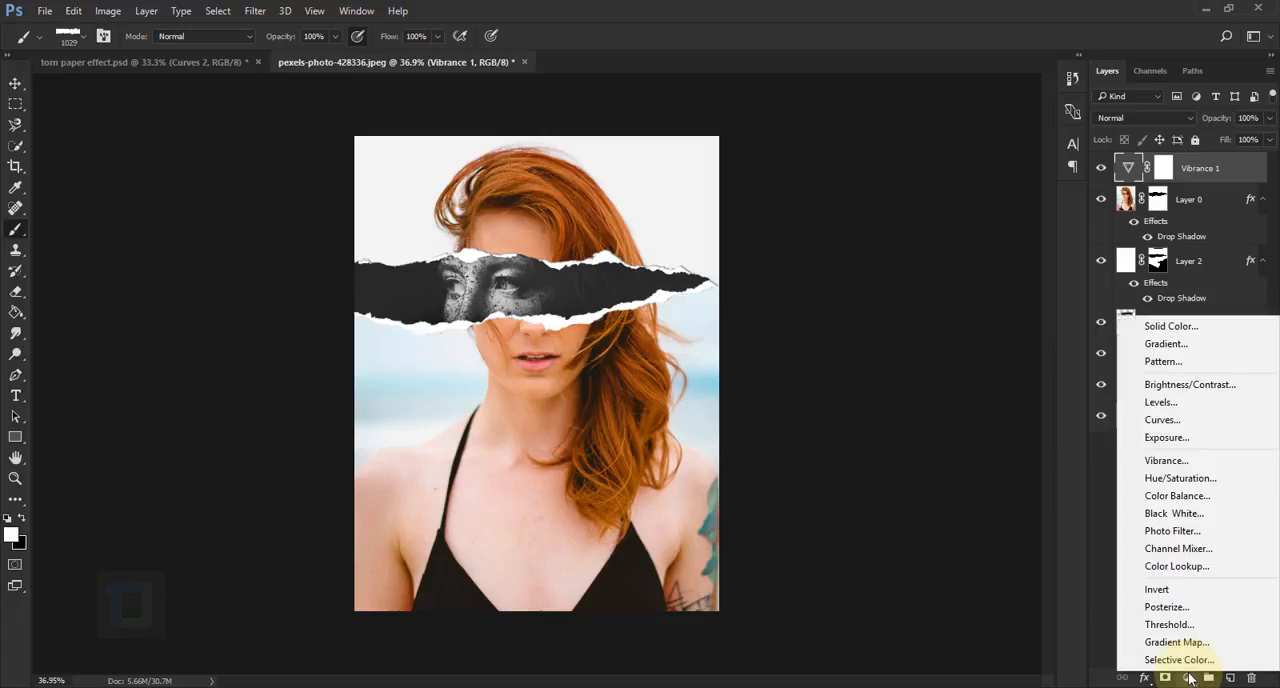
pyautogui.click(1165, 421)
pyautogui.moveTo(989, 438); pyautogui.dragTo(989, 433)
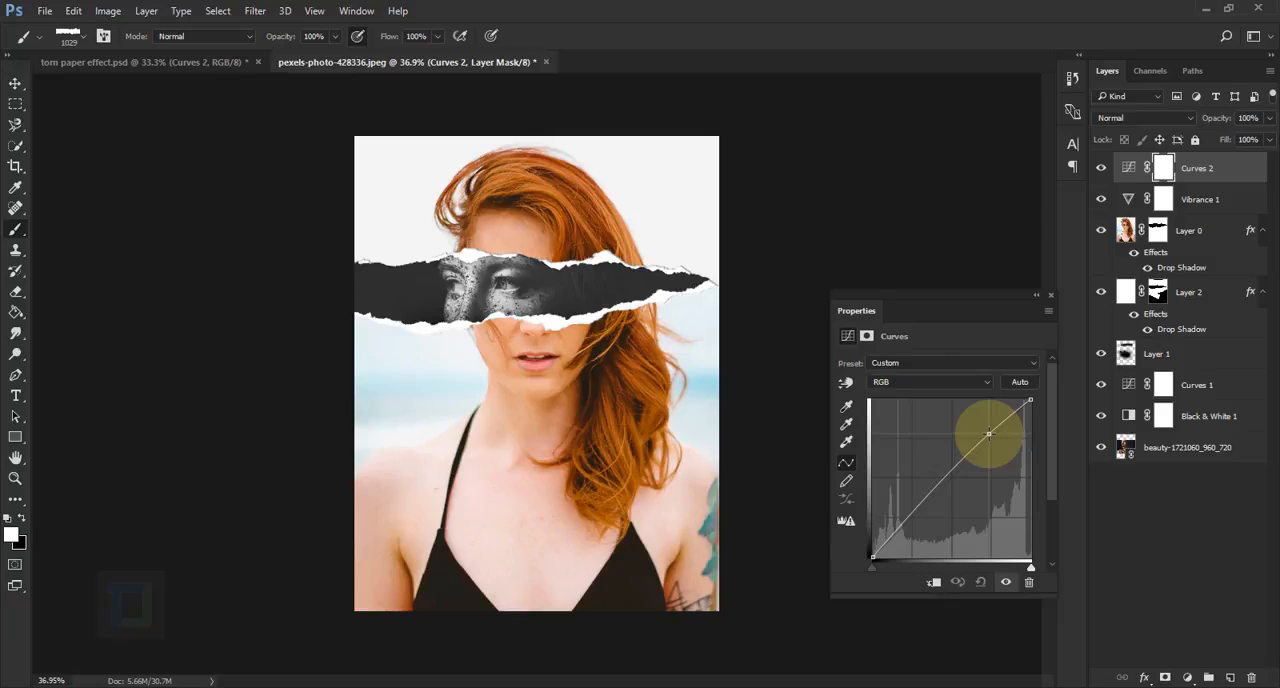
pyautogui.click(912, 518)
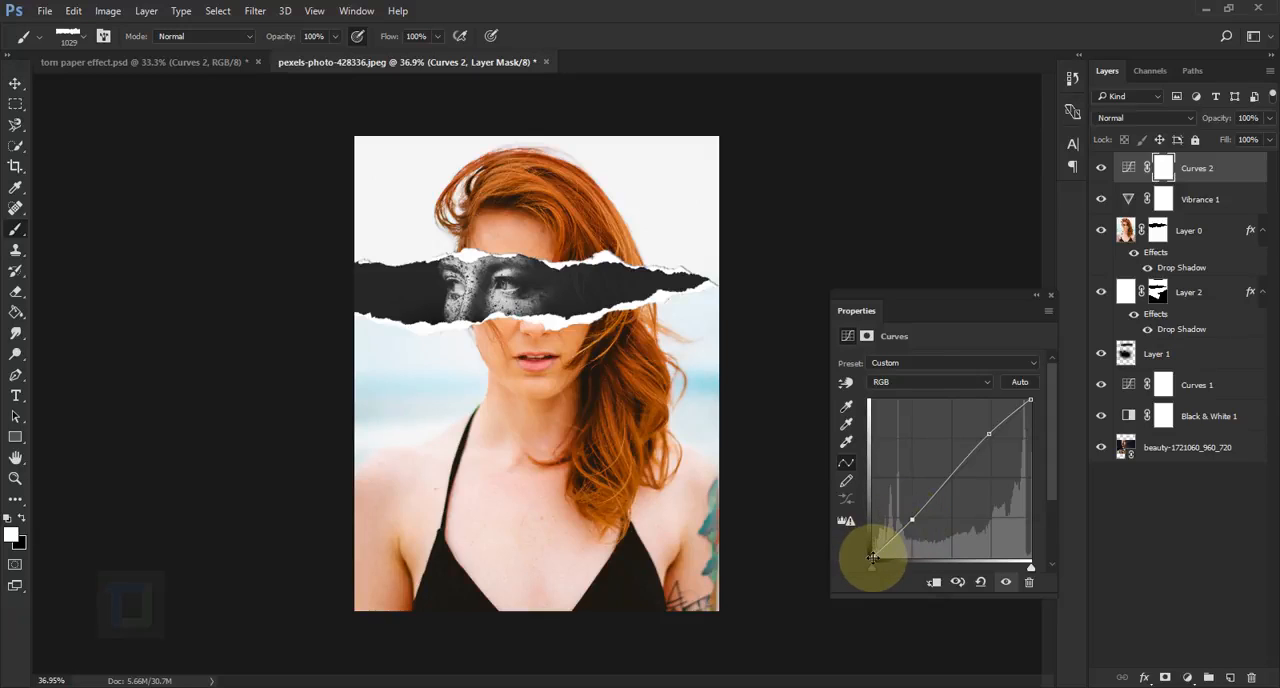
pyautogui.moveTo(867, 551); pyautogui.dragTo(853, 534)
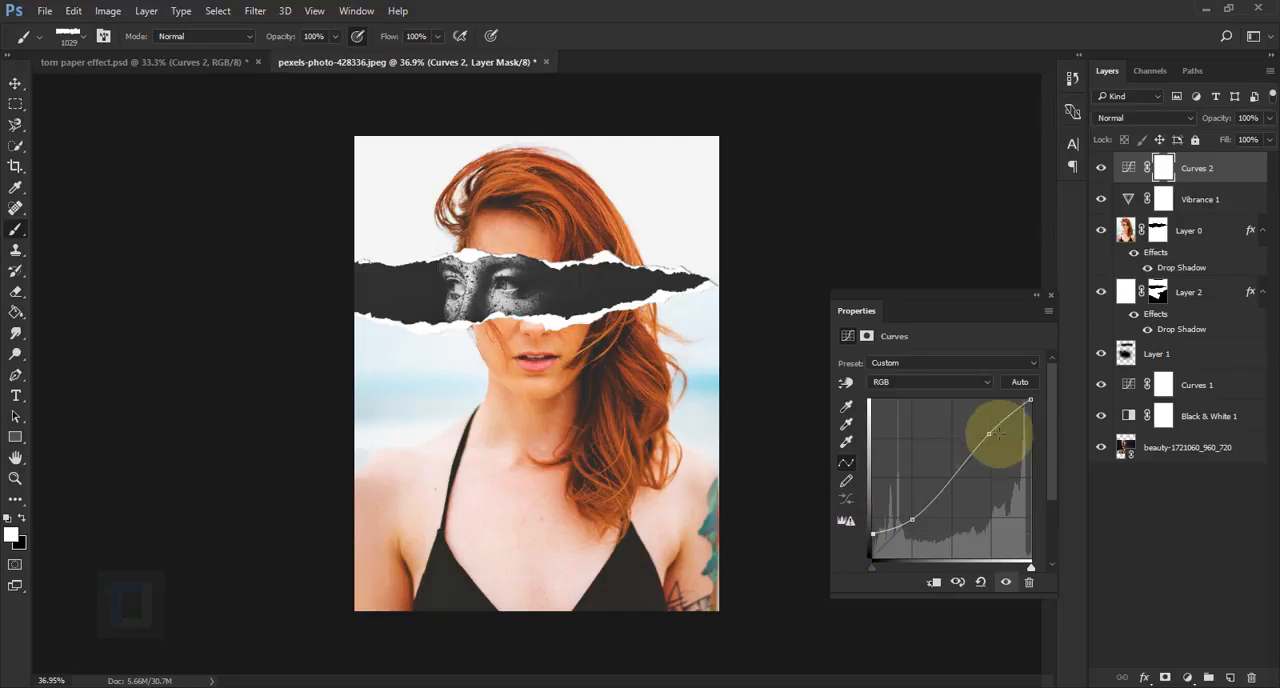
pyautogui.moveTo(990, 434); pyautogui.dragTo(989, 430)
pyautogui.click(1051, 295)
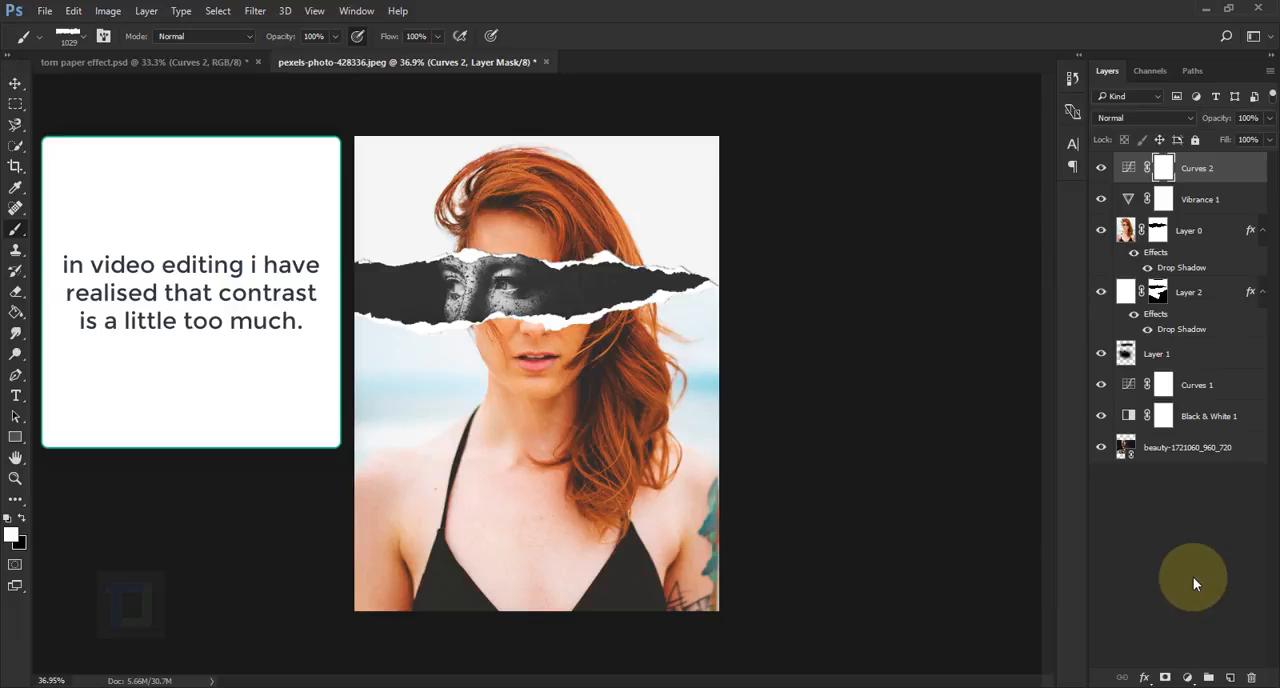